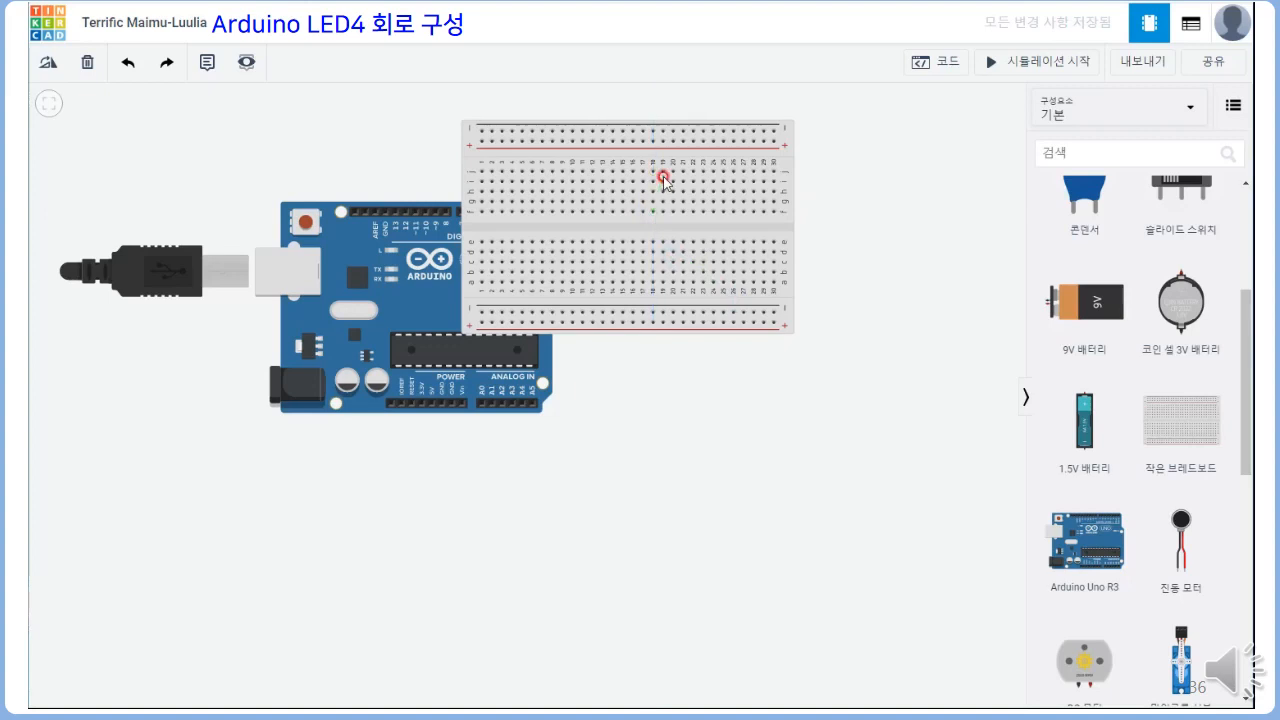
Place the small breadboard beside the Arduino Uno, level with the board and clear of it
left_click_drag(723, 163, 840, 243)
left_click(714, 471)
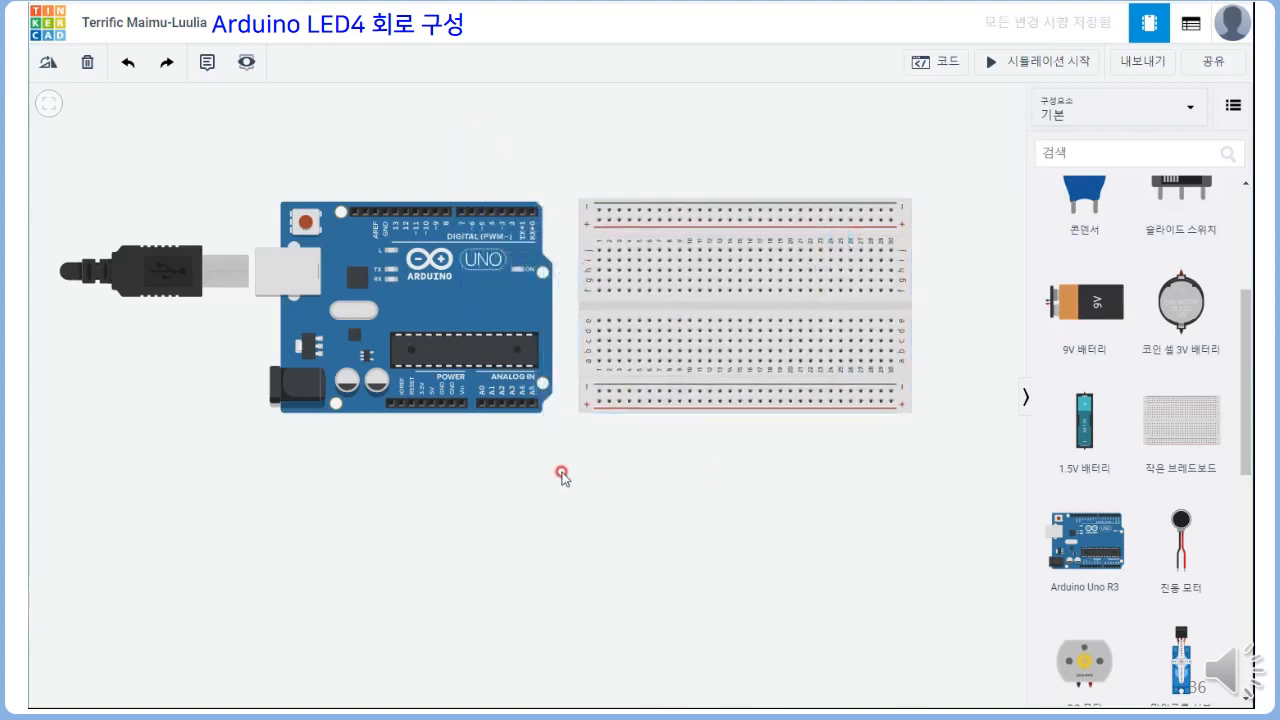
Wire the Arduino's GND pin next to 5V to the first hole of the breadboard's lower negative rail, in black (검은색)
left_click(440, 406)
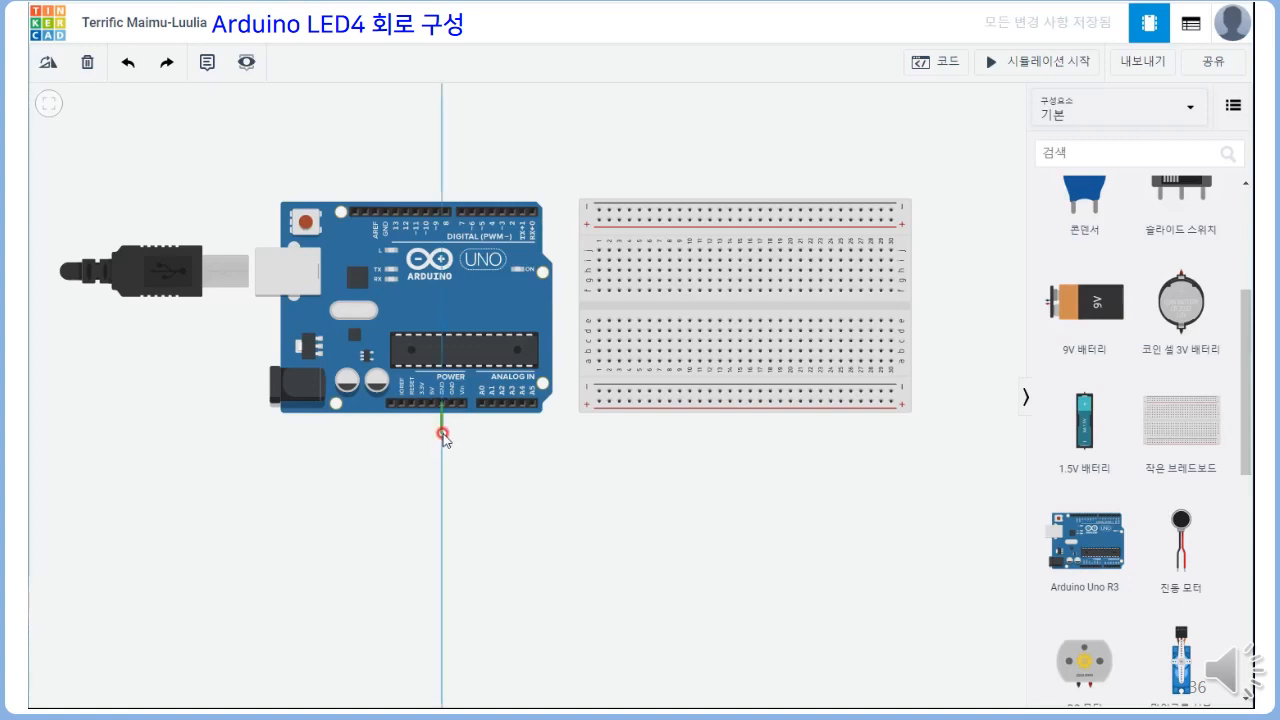
left_click(443, 434)
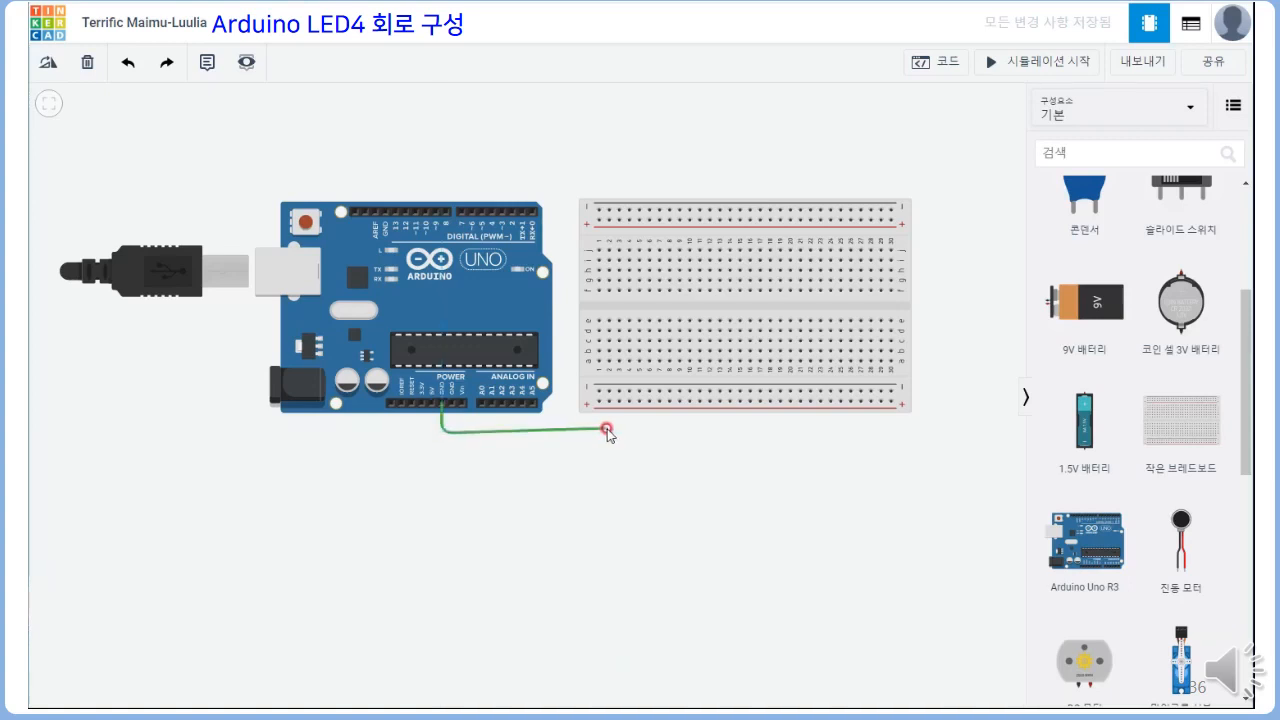
left_click(601, 434)
left_click(600, 393)
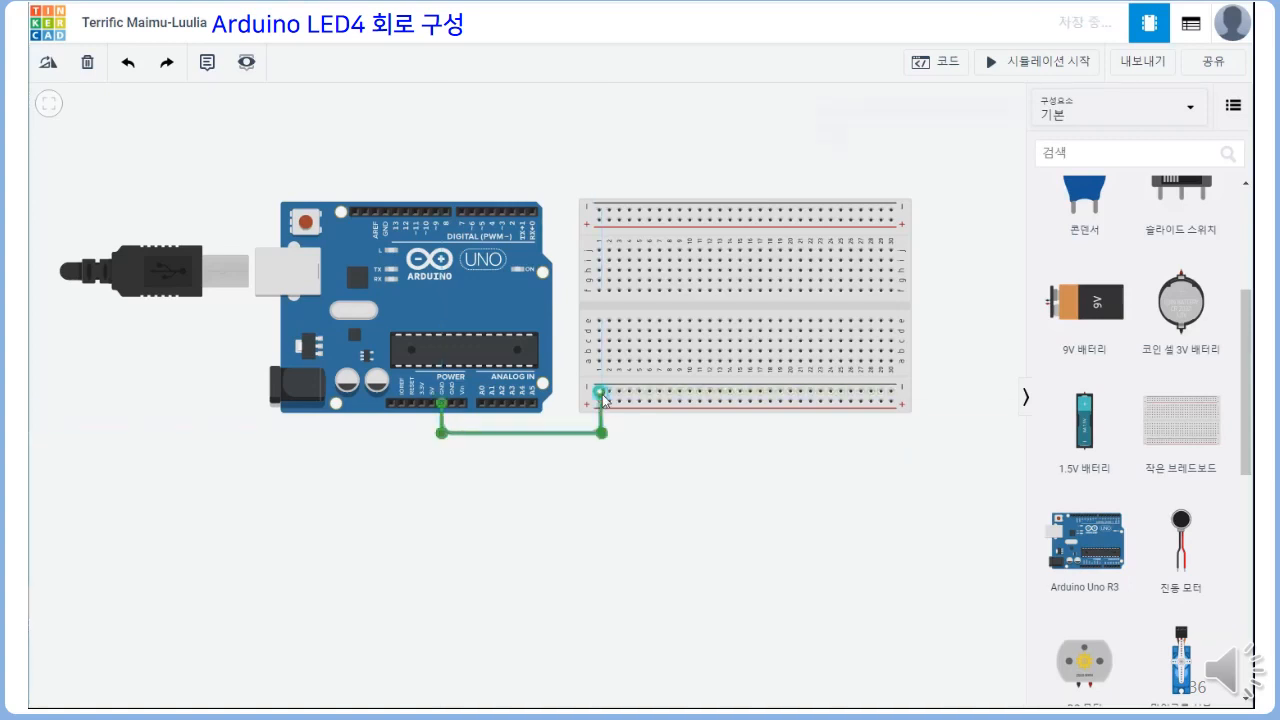
left_click(916, 130)
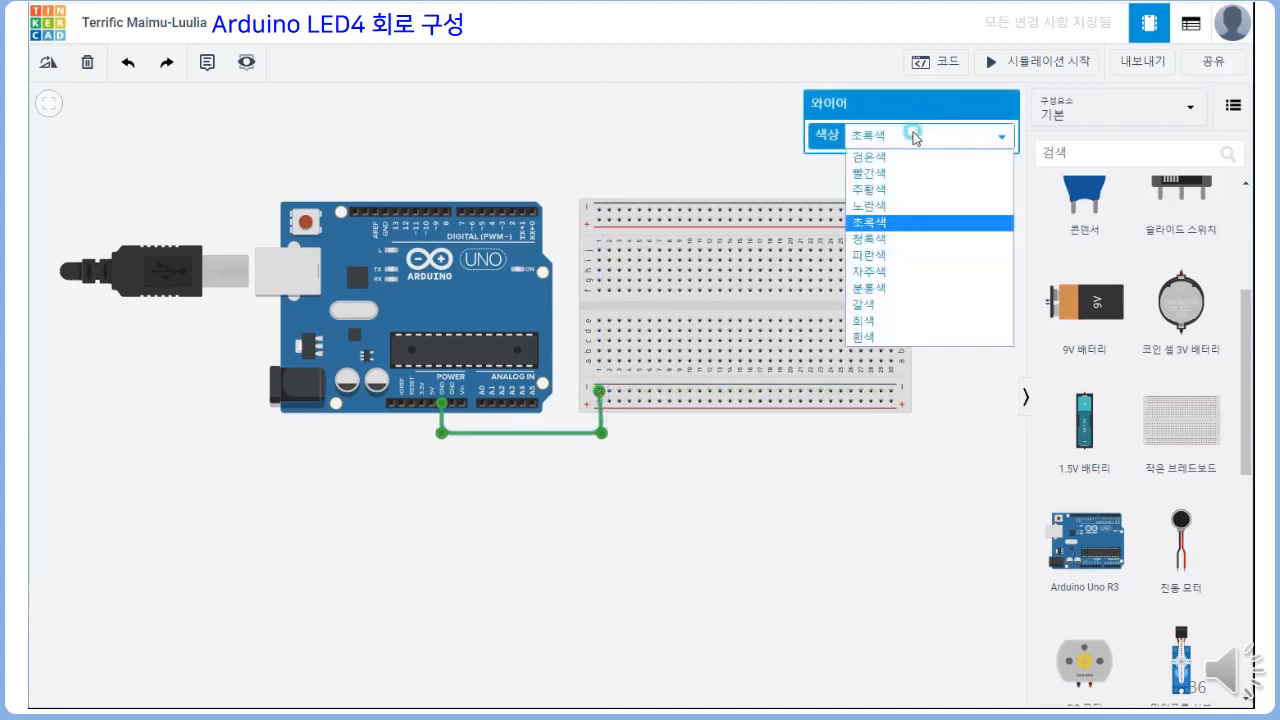
left_click(900, 157)
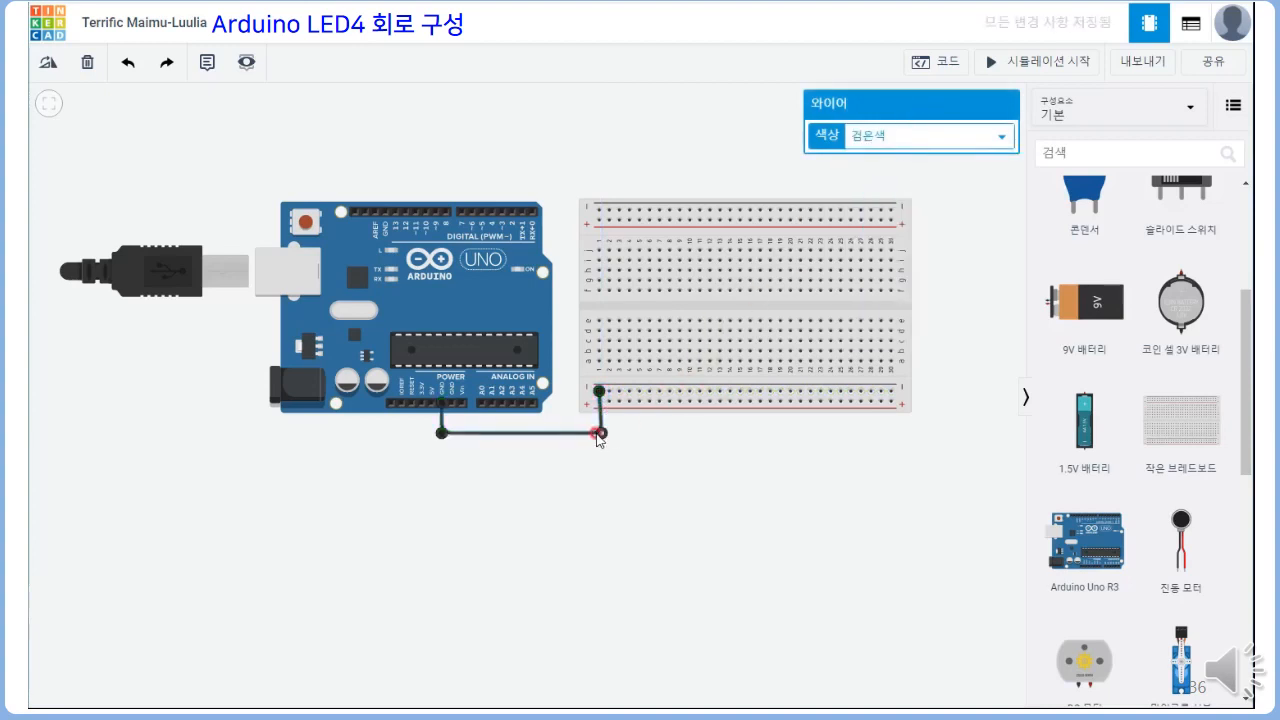
left_click(546, 471)
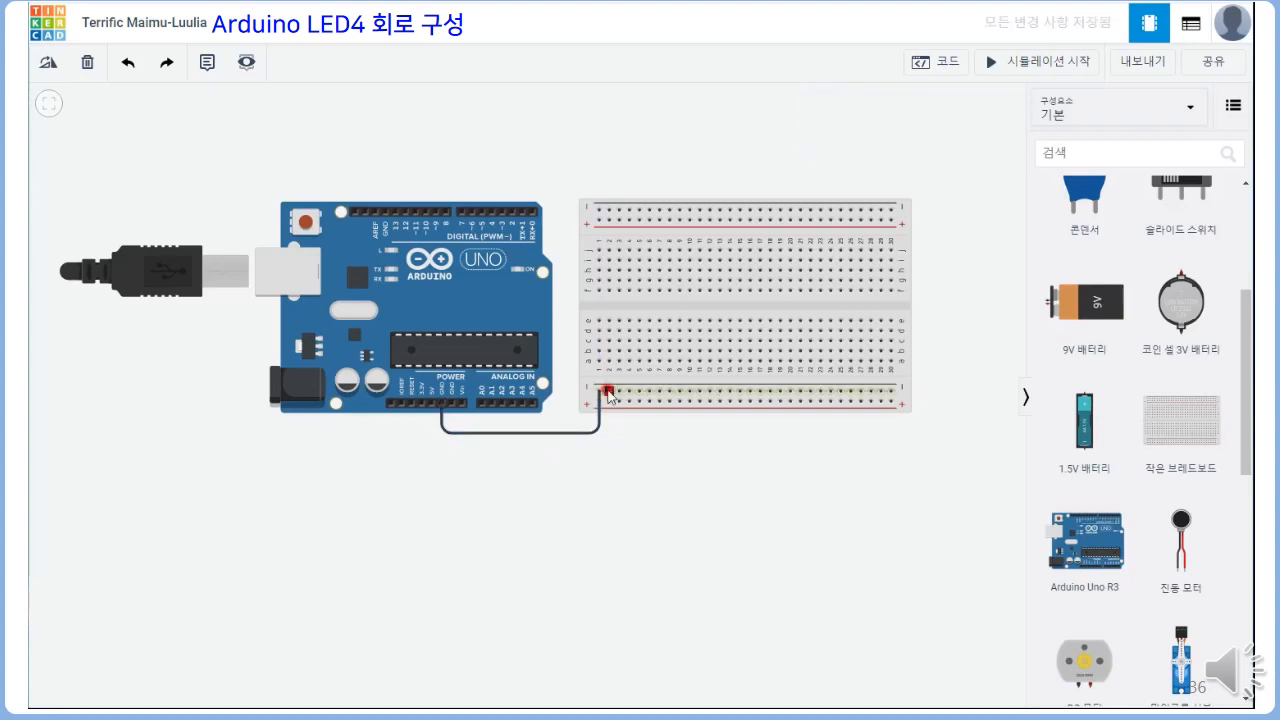
Connect the breadboard's lower and upper negative rails near column 2 with a straight black (검은색) wire
left_click(609, 392)
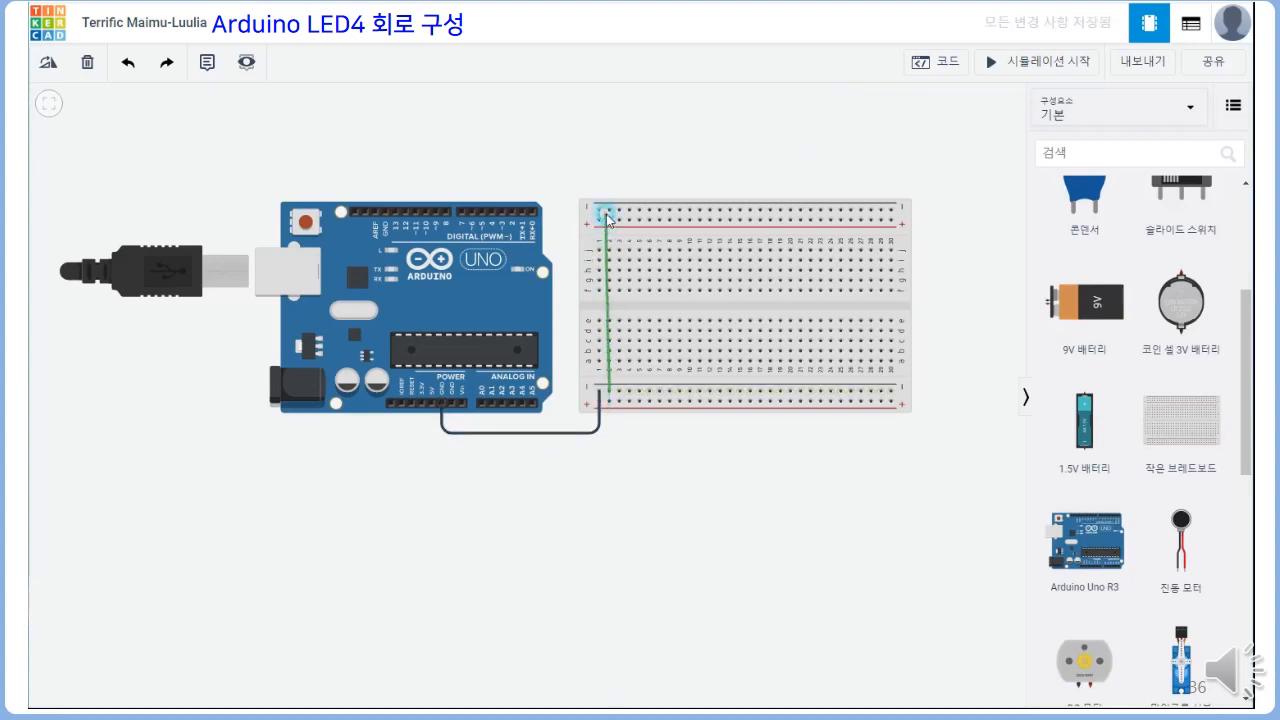
left_click(610, 211)
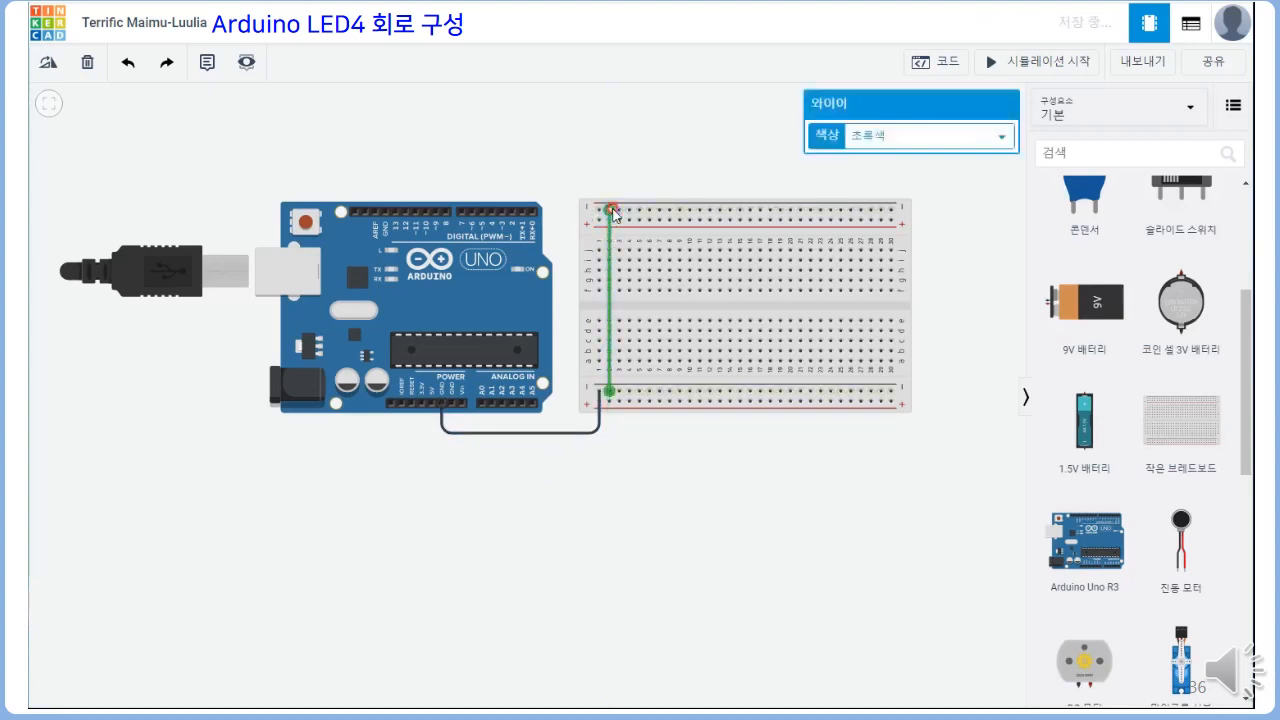
left_click(940, 136)
left_click(937, 158)
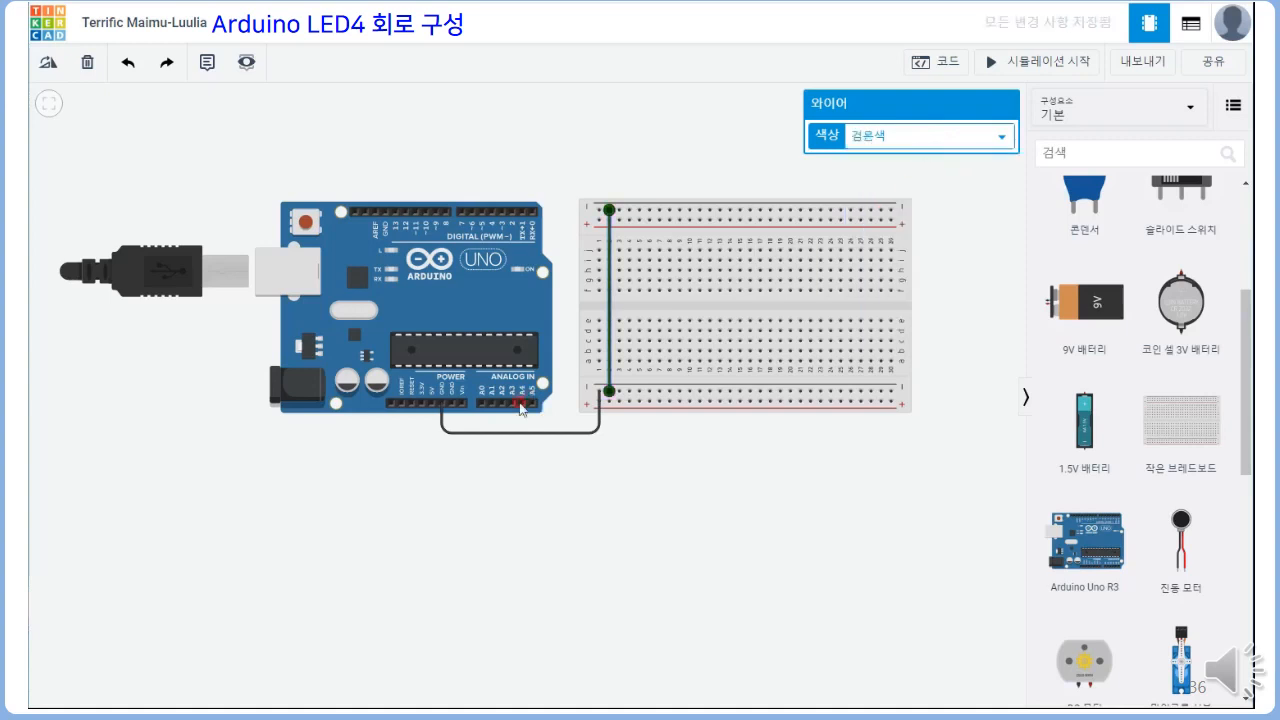
Wire the Arduino's 5V pin below the board to the last hole of the lower positive rail, in red (빨간색), with squared corners
left_click(432, 417)
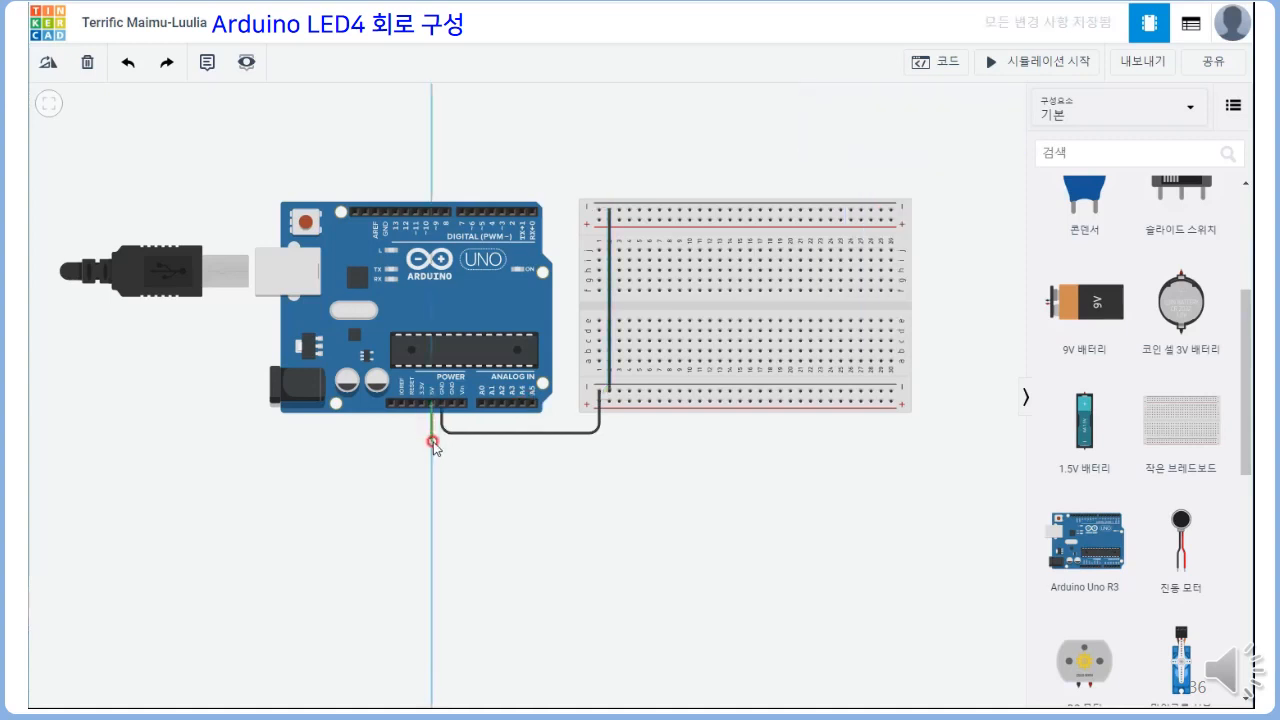
left_click(432, 441)
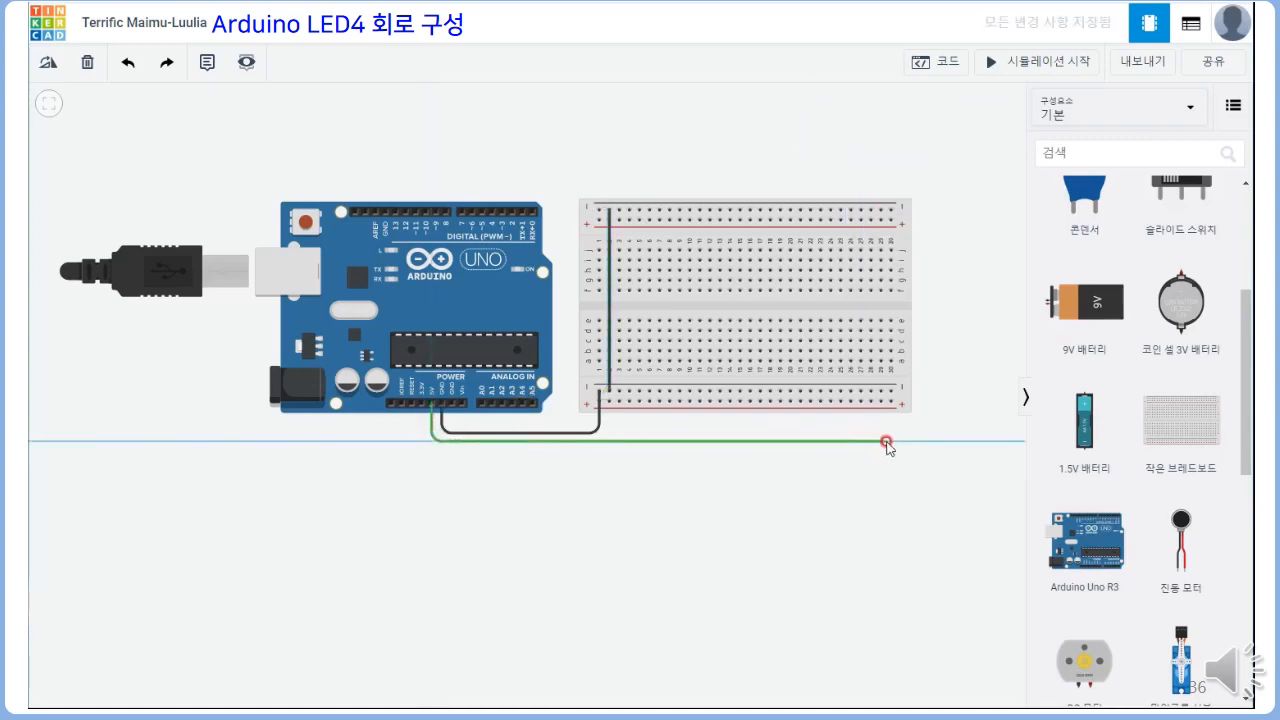
left_click(888, 441)
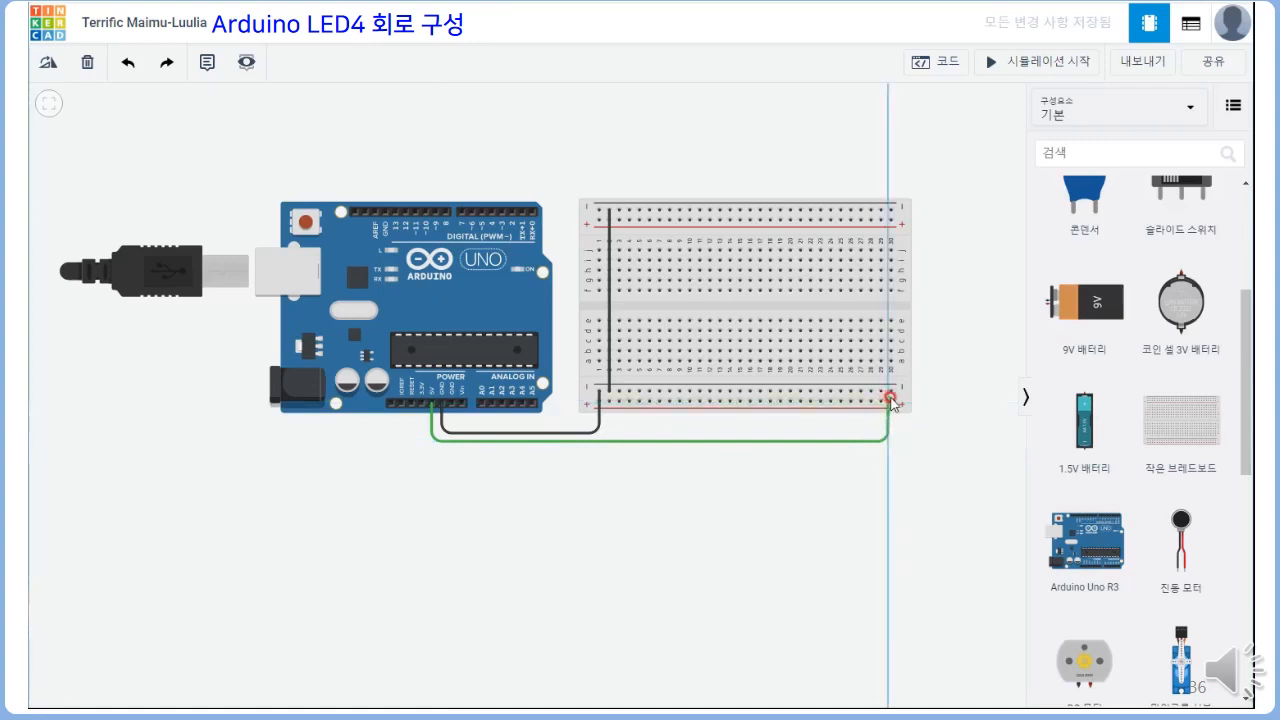
left_click(890, 401)
left_click_drag(888, 442, 894, 446)
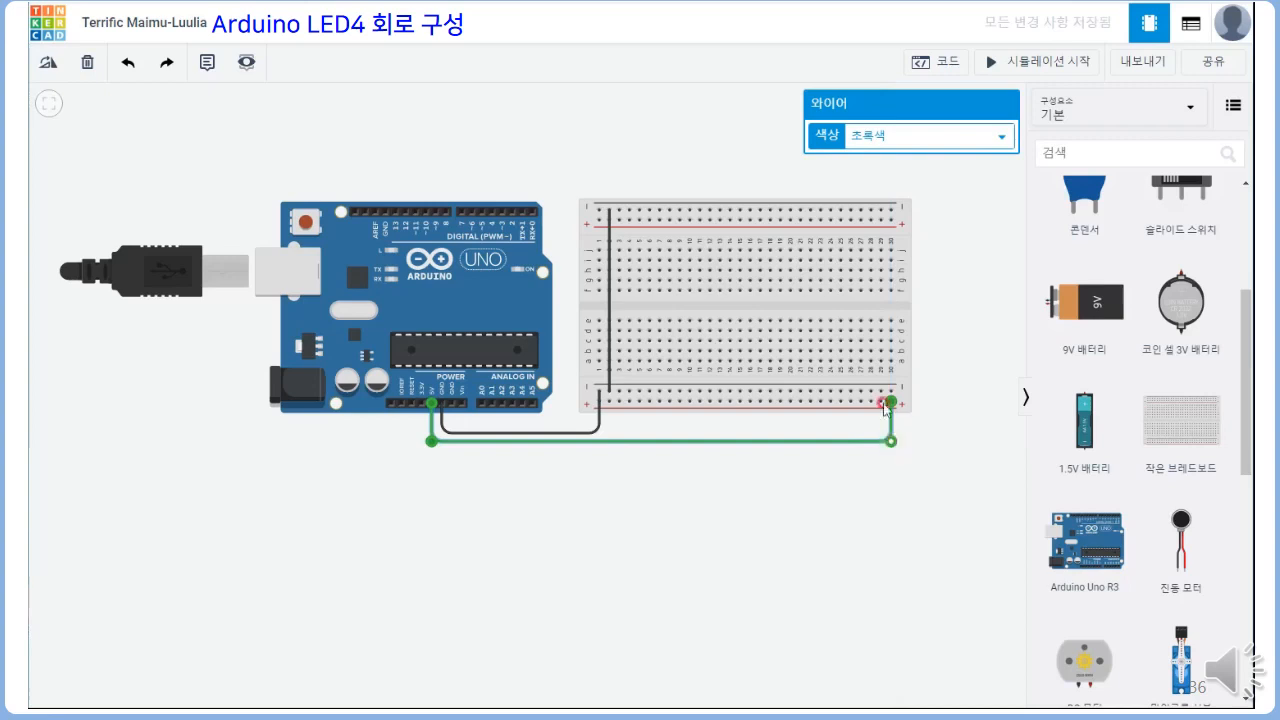
left_click(910, 137)
left_click(904, 172)
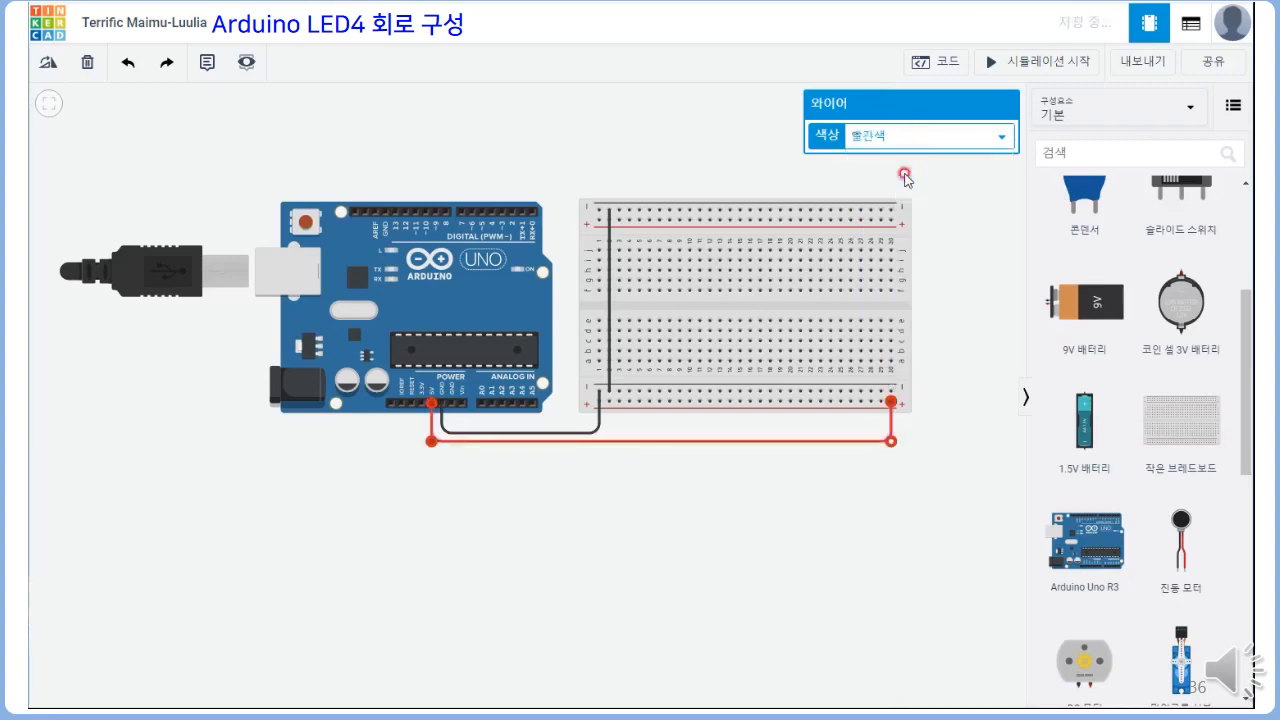
left_click(943, 341)
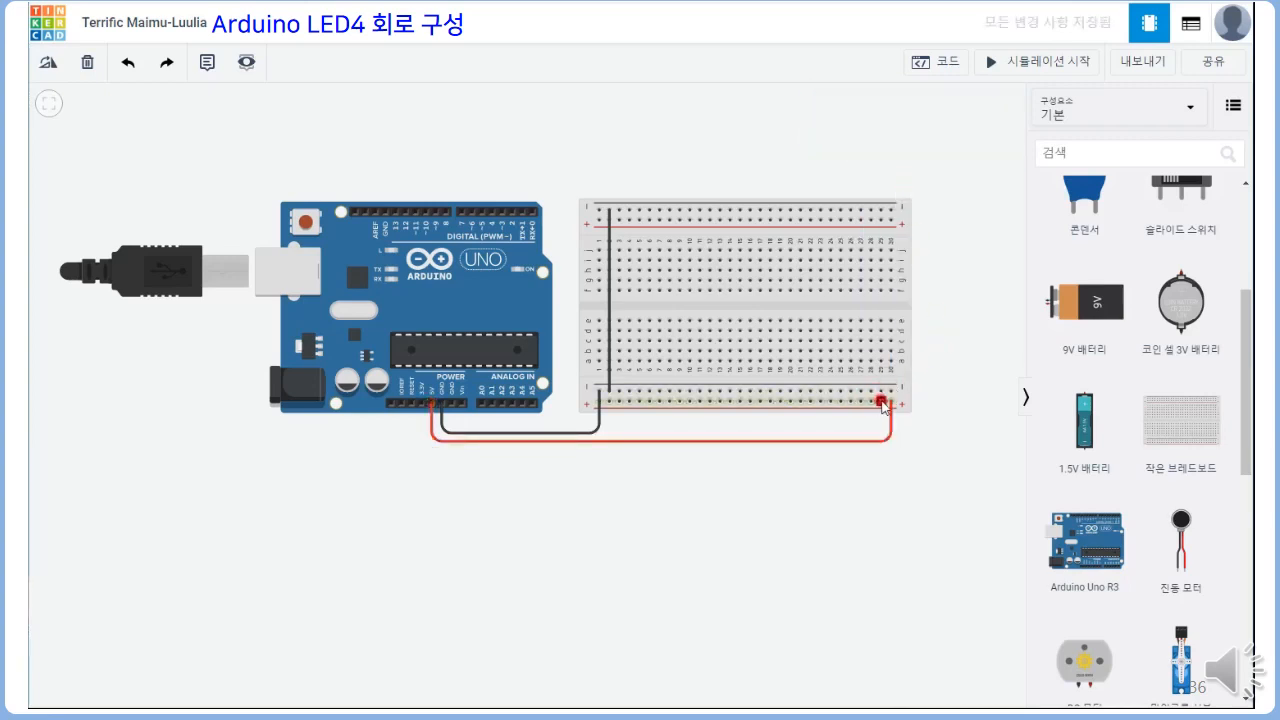
Connect the breadboard's lower and upper positive rails near column 29 with a straight red (빨간색) wire
left_click(883, 404)
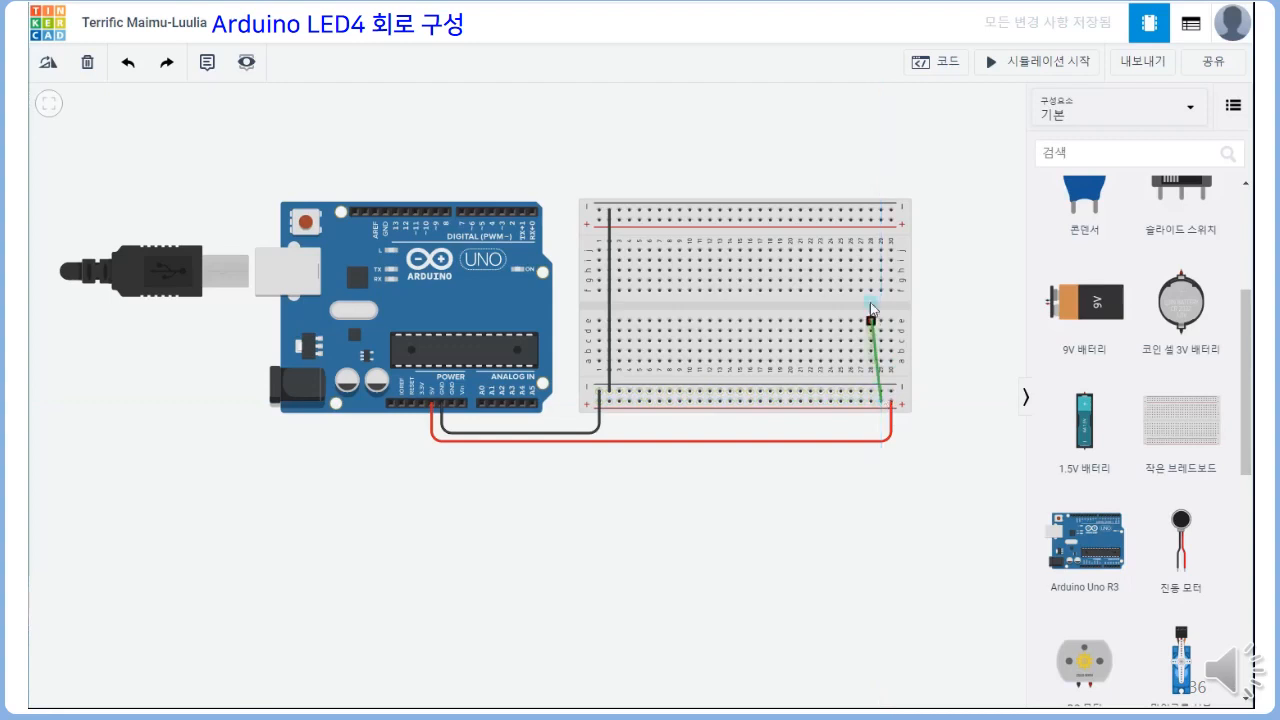
left_click(883, 218)
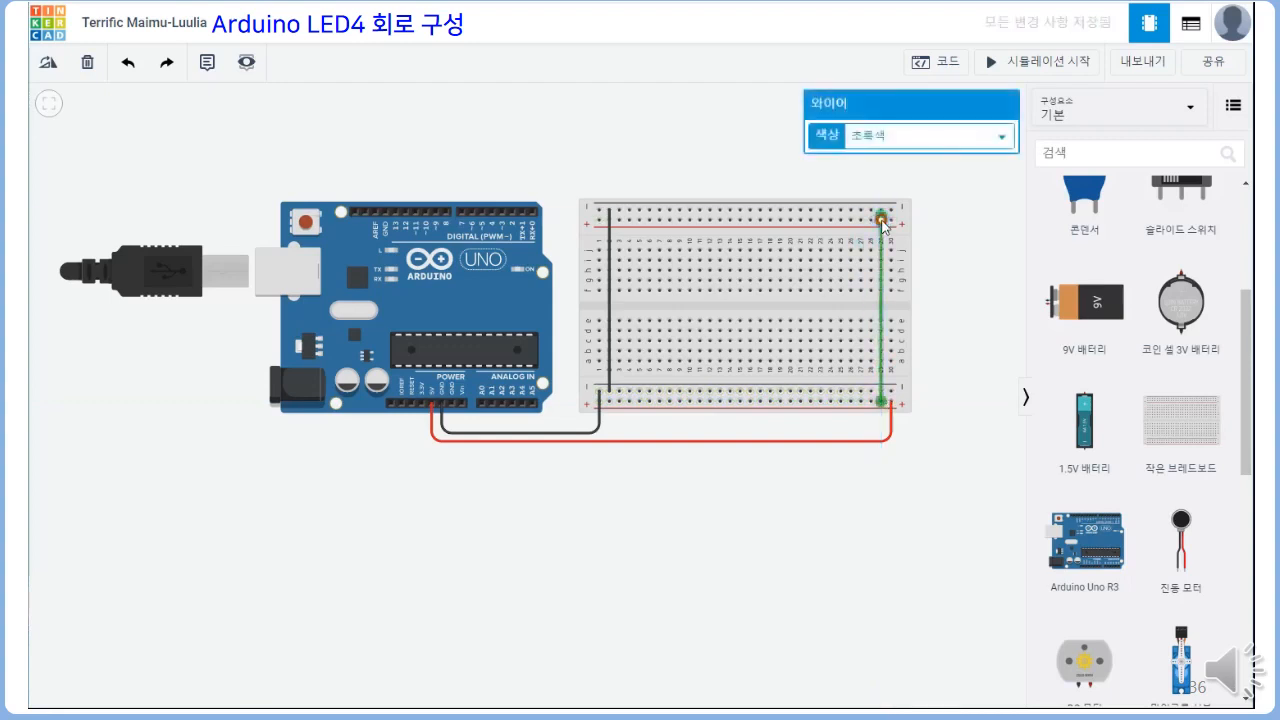
left_click(949, 130)
left_click(940, 172)
left_click(906, 188)
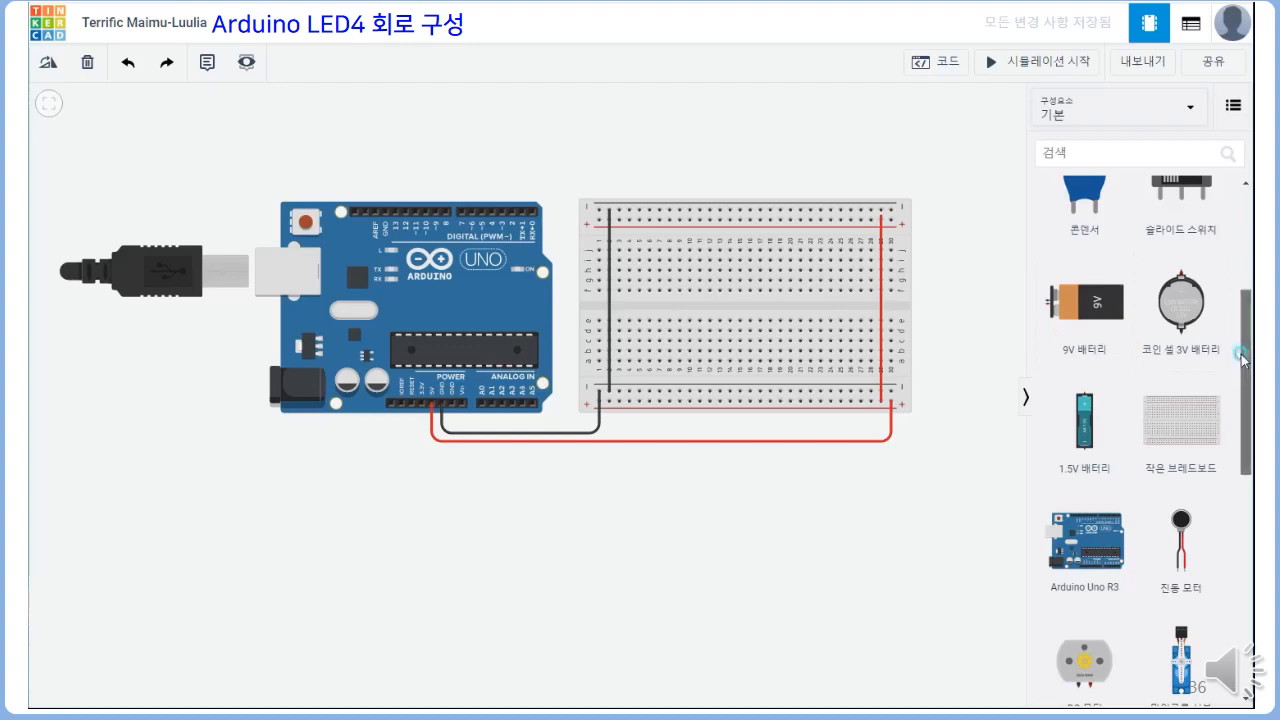
Place a red LED on the breadboard's upper half with its cathode in column 3 and anode in column 4, named LED1
left_click_drag(1242, 361, 637, 283)
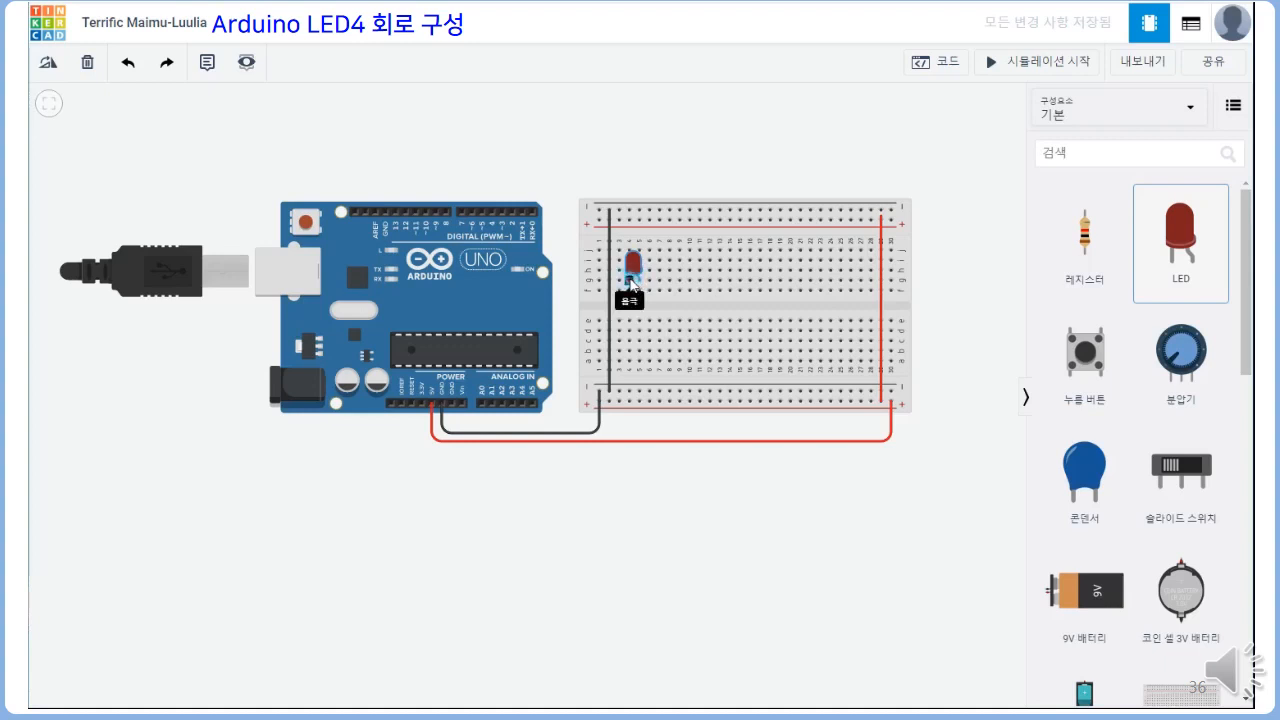
left_click(630, 284)
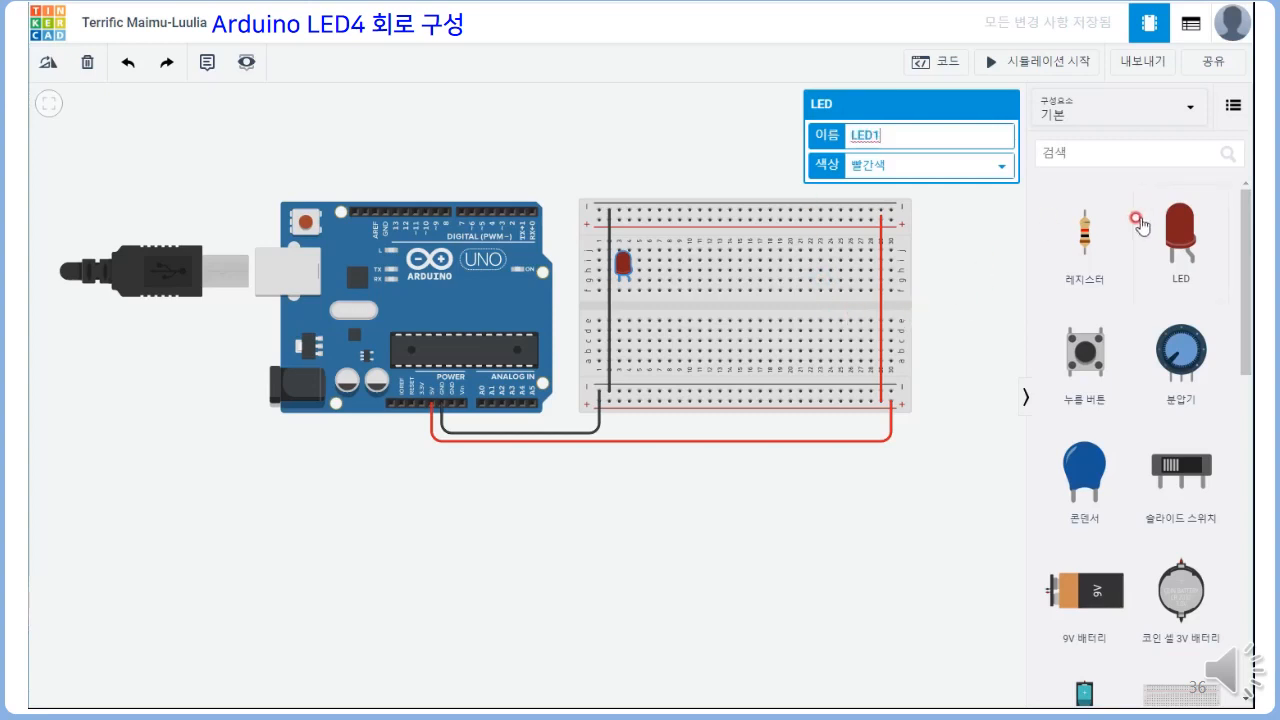
Place a resistor across the breadboard's centre gap in column 3 below the LED and set its resistance to 100 Ω
left_click_drag(1097, 236, 621, 318)
left_click(621, 318)
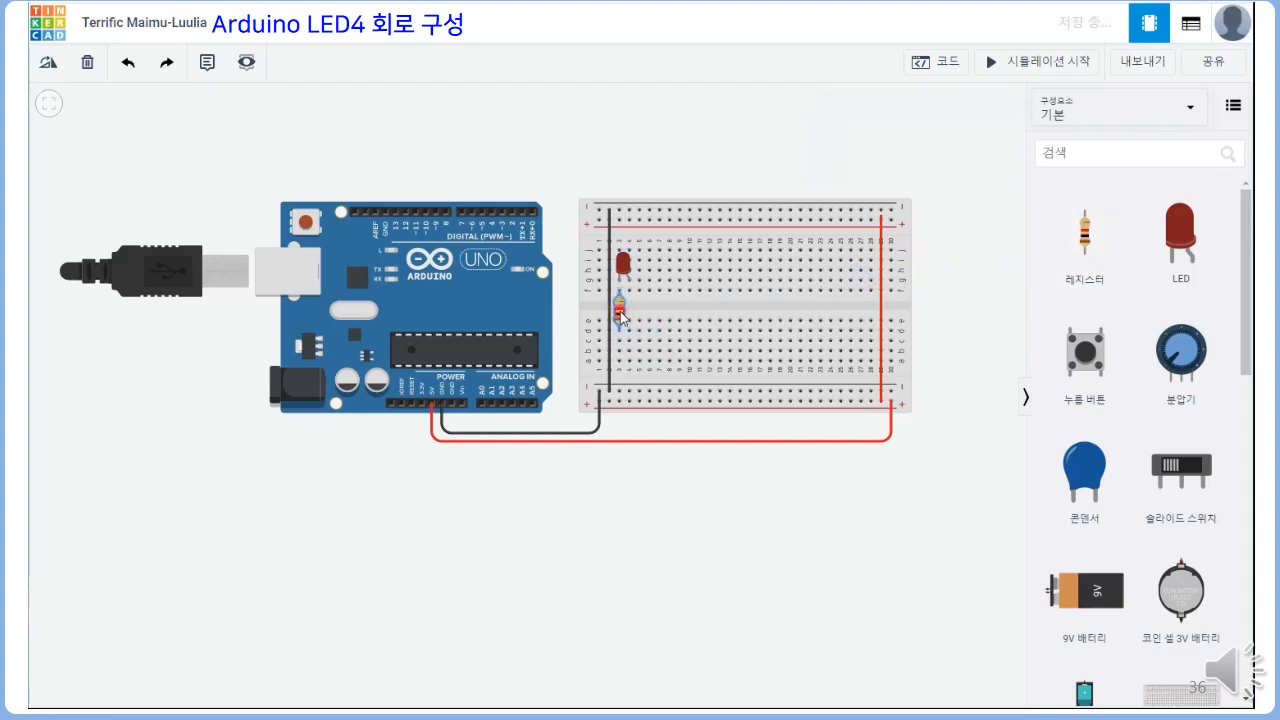
left_click(880, 163)
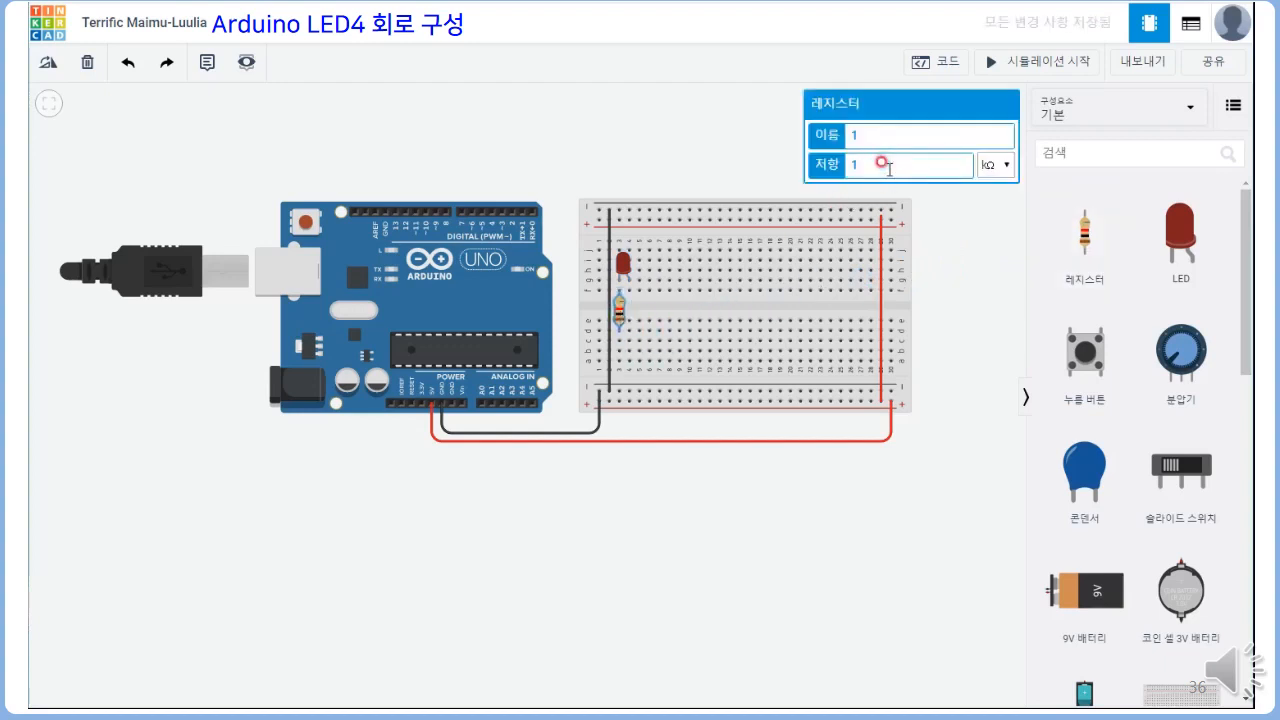
type("00")
left_click(993, 165)
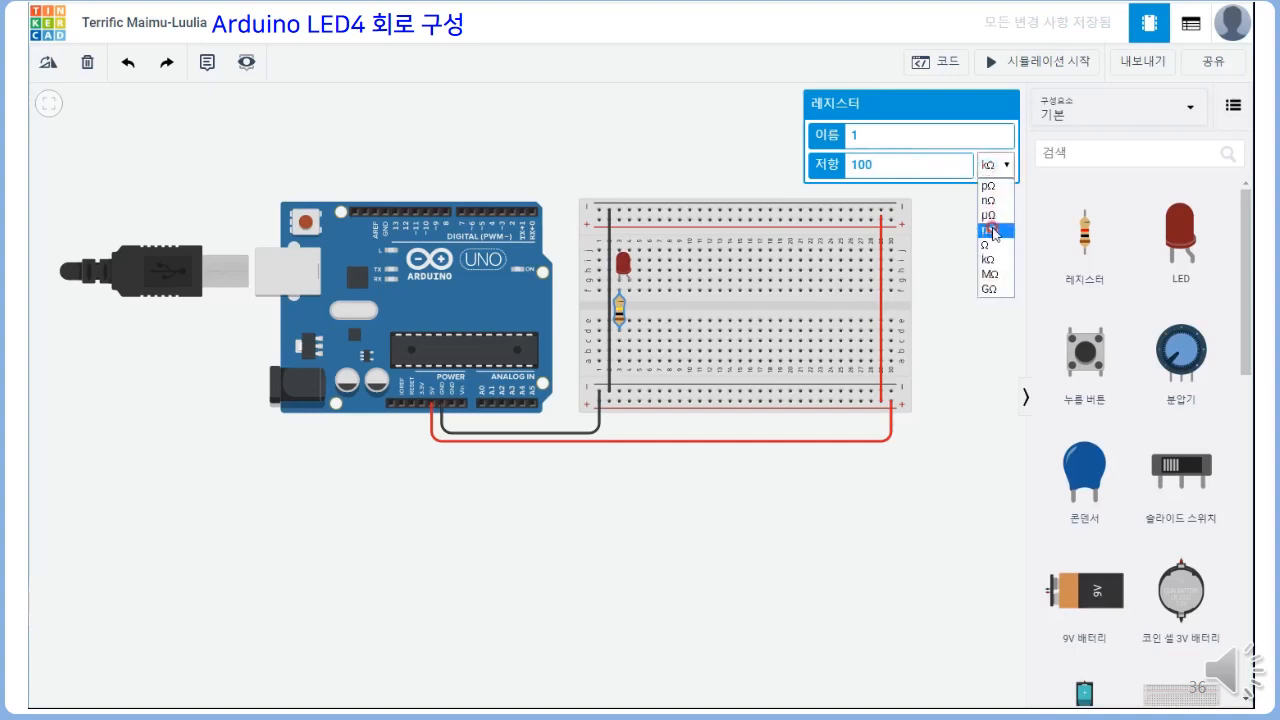
left_click(990, 245)
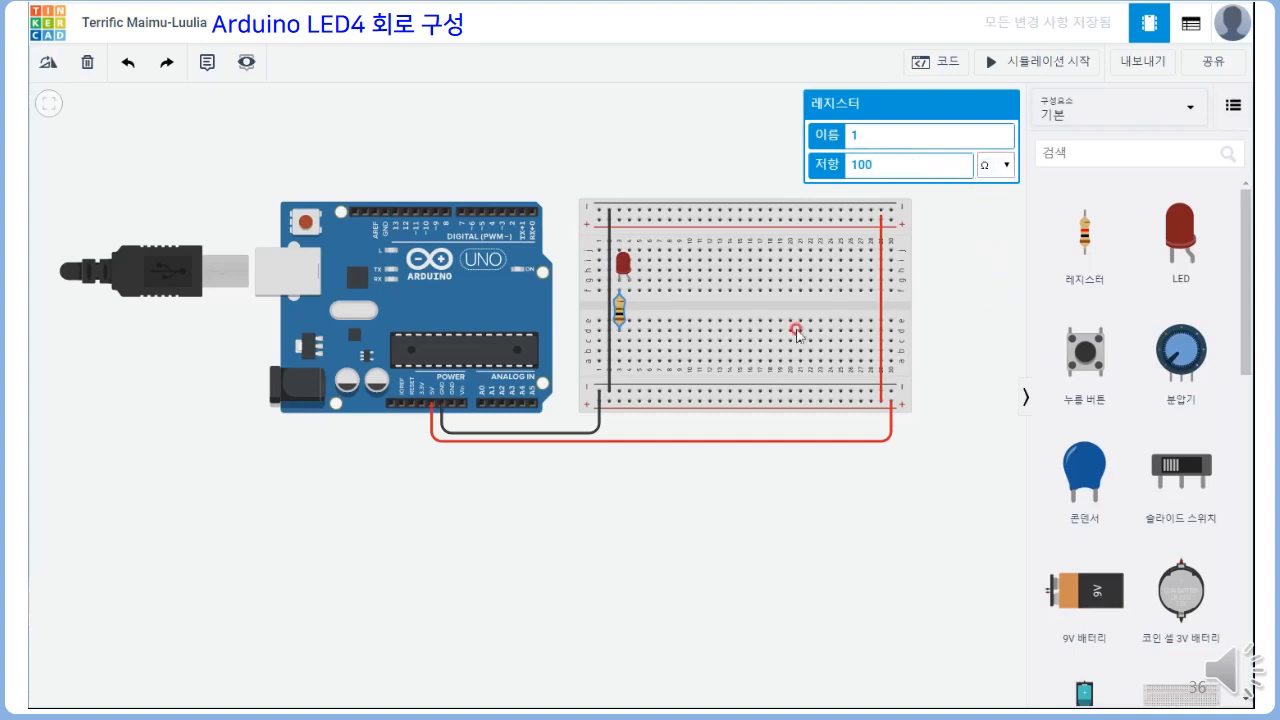
Wire hole a3 below the resistor to the lower negative rail and colour the wire black (검은색)
left_click(621, 369)
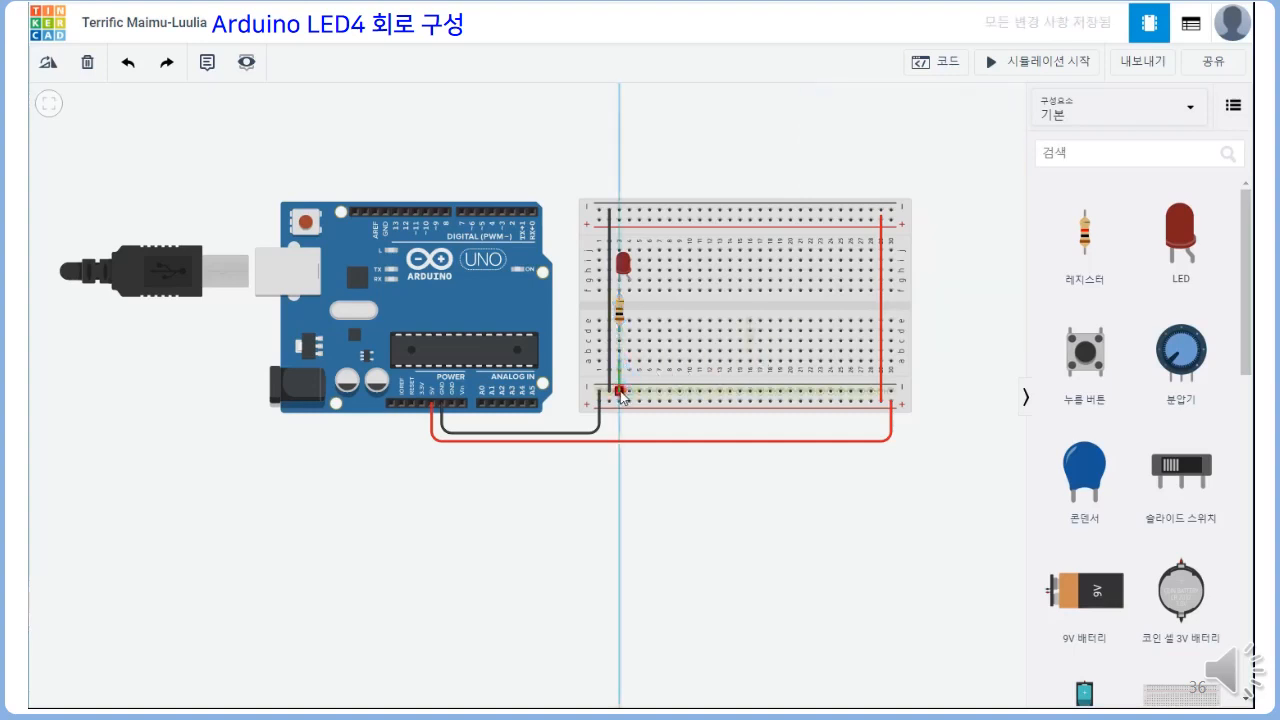
left_click(621, 392)
left_click(941, 134)
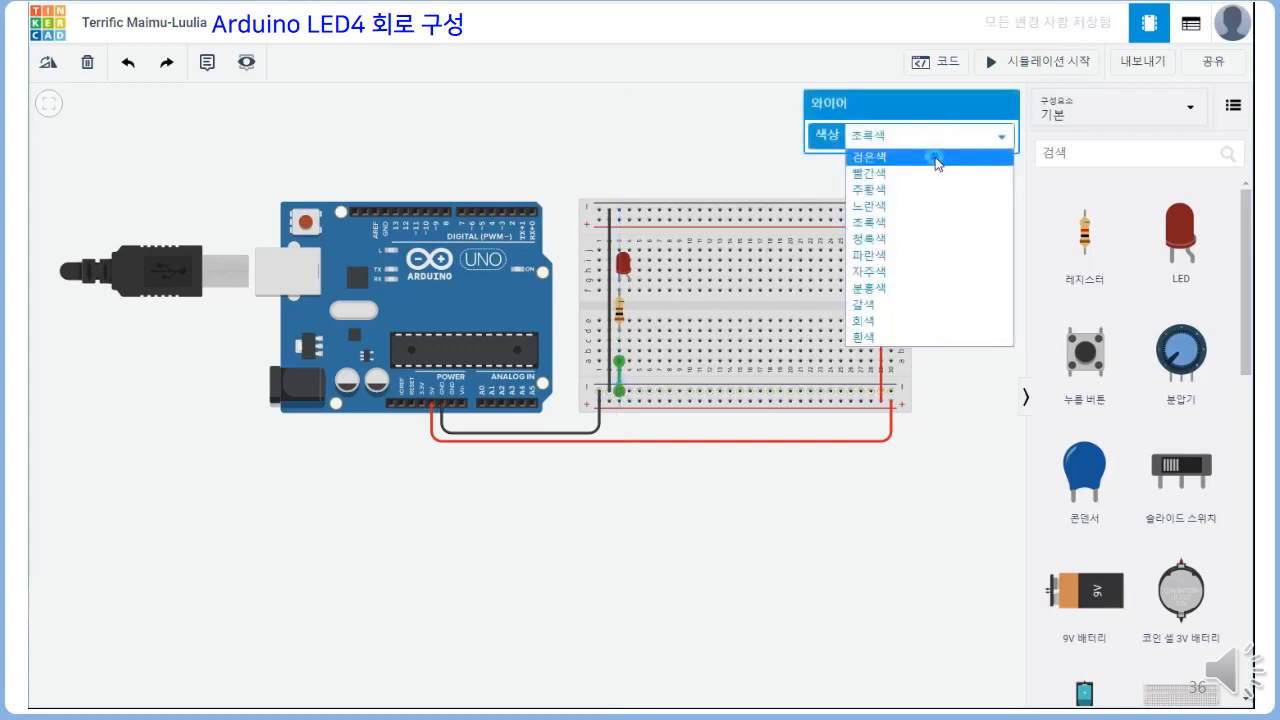
left_click(937, 158)
Wire the LED's anode column, from hole j4, over the boards to Arduino digital pin 10, in orange (주황색)
left_click(632, 214)
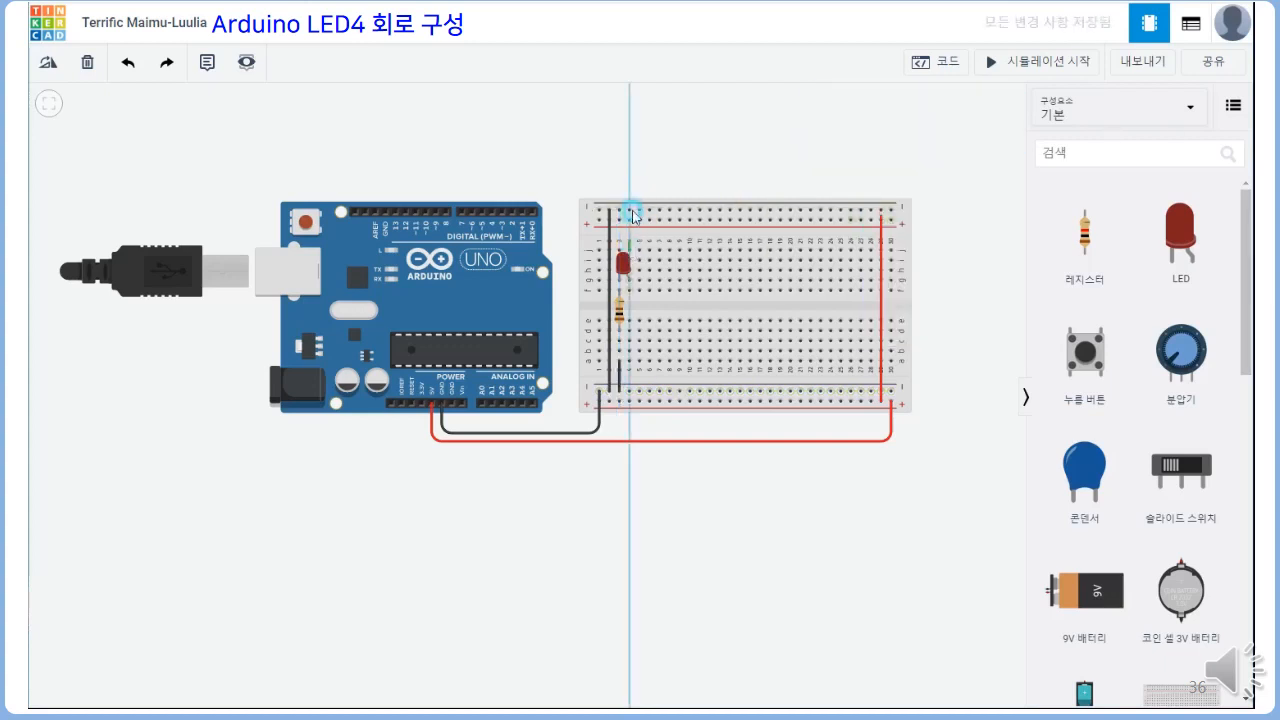
left_click(631, 214)
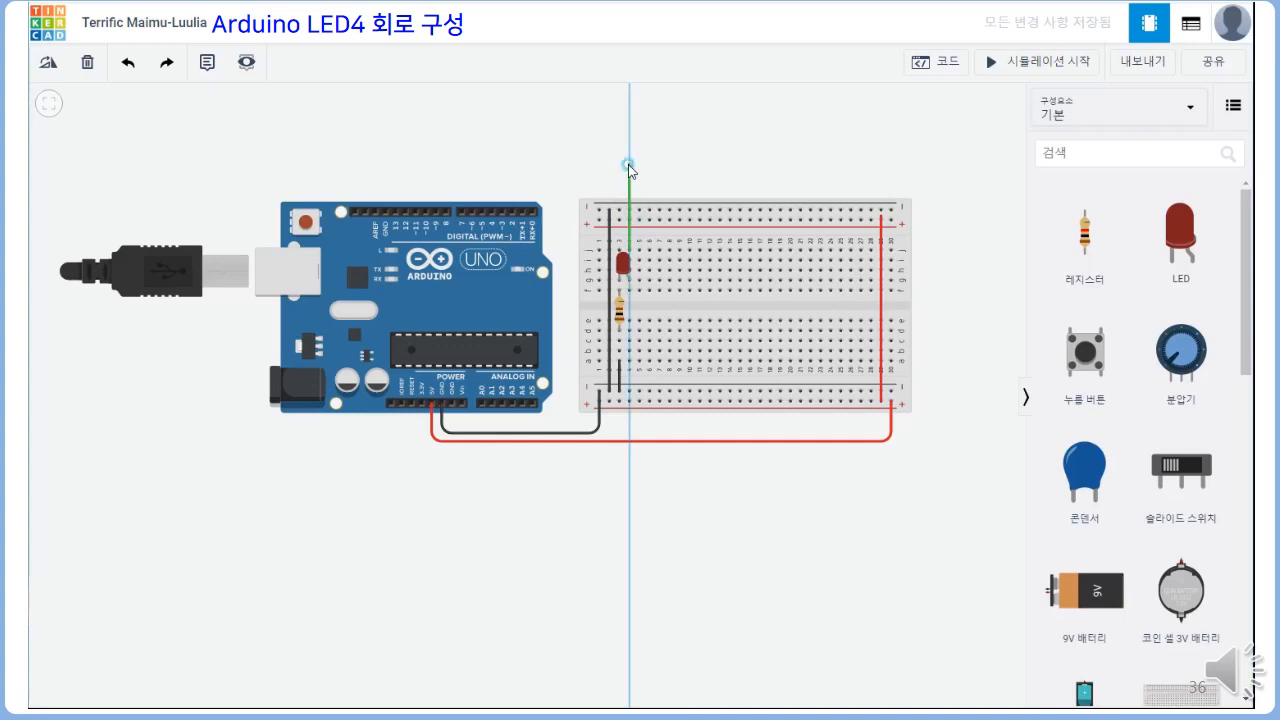
left_click(628, 166)
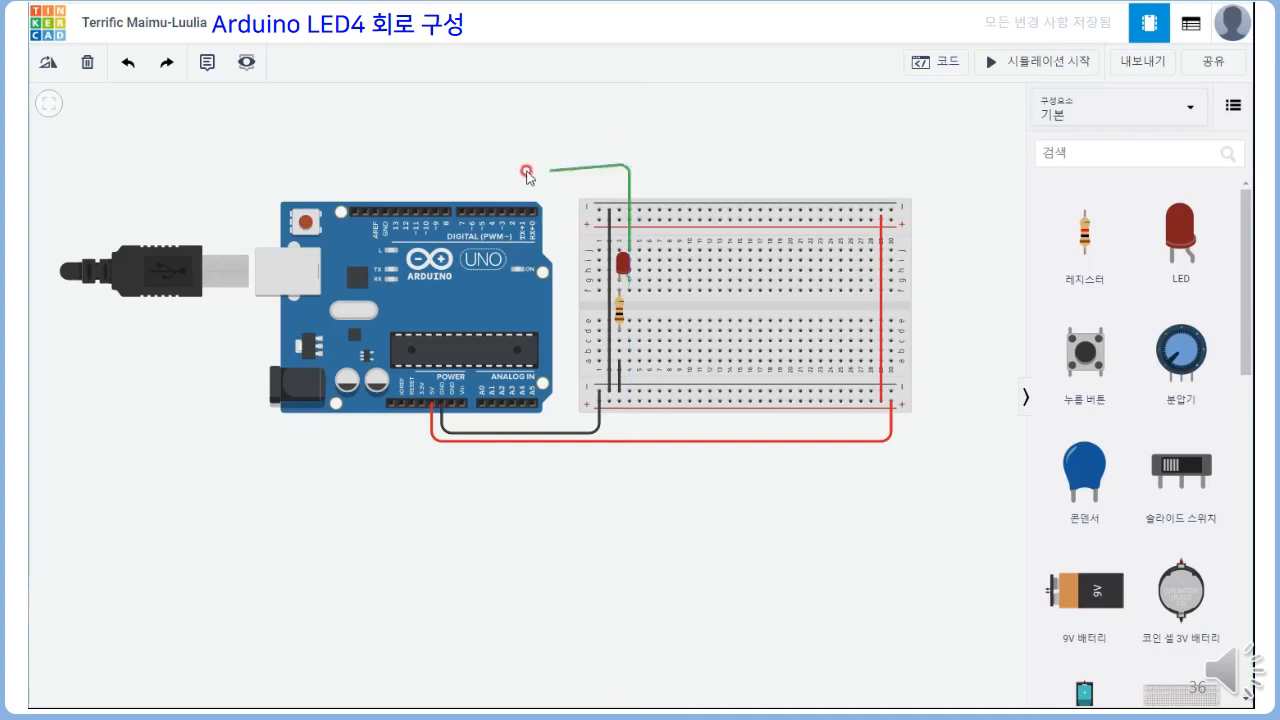
left_click(427, 165)
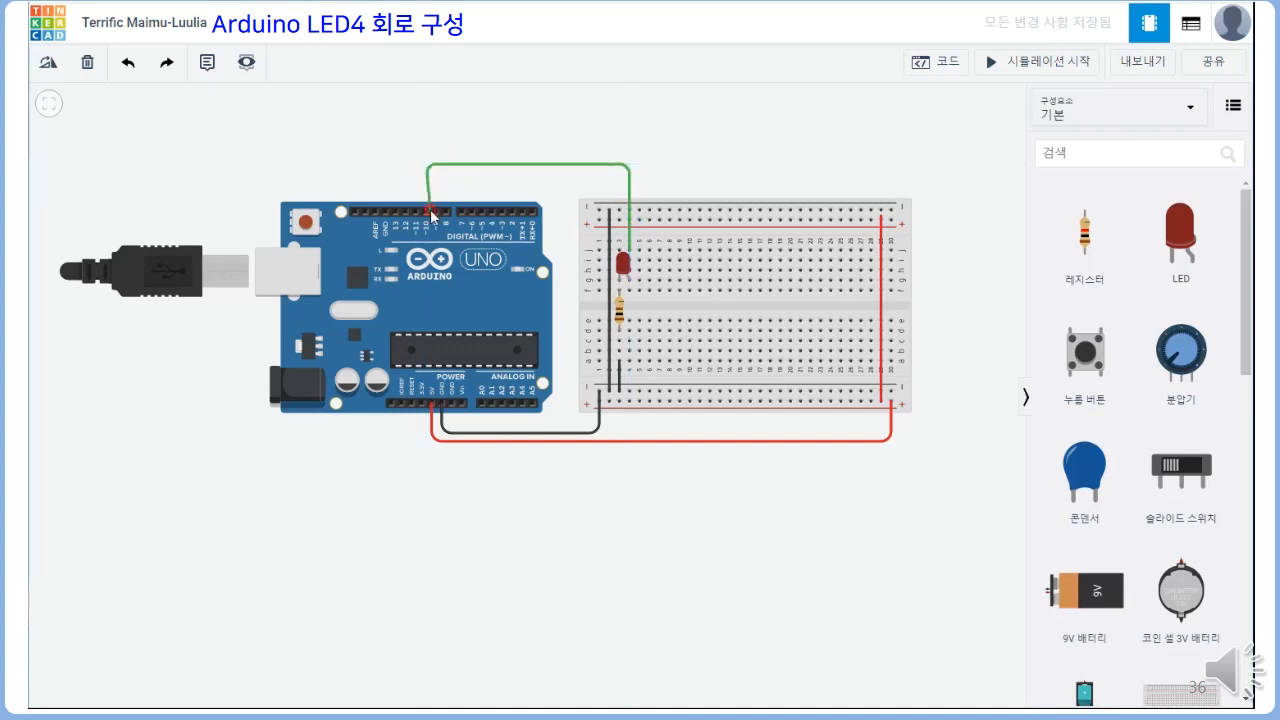
left_click(428, 212)
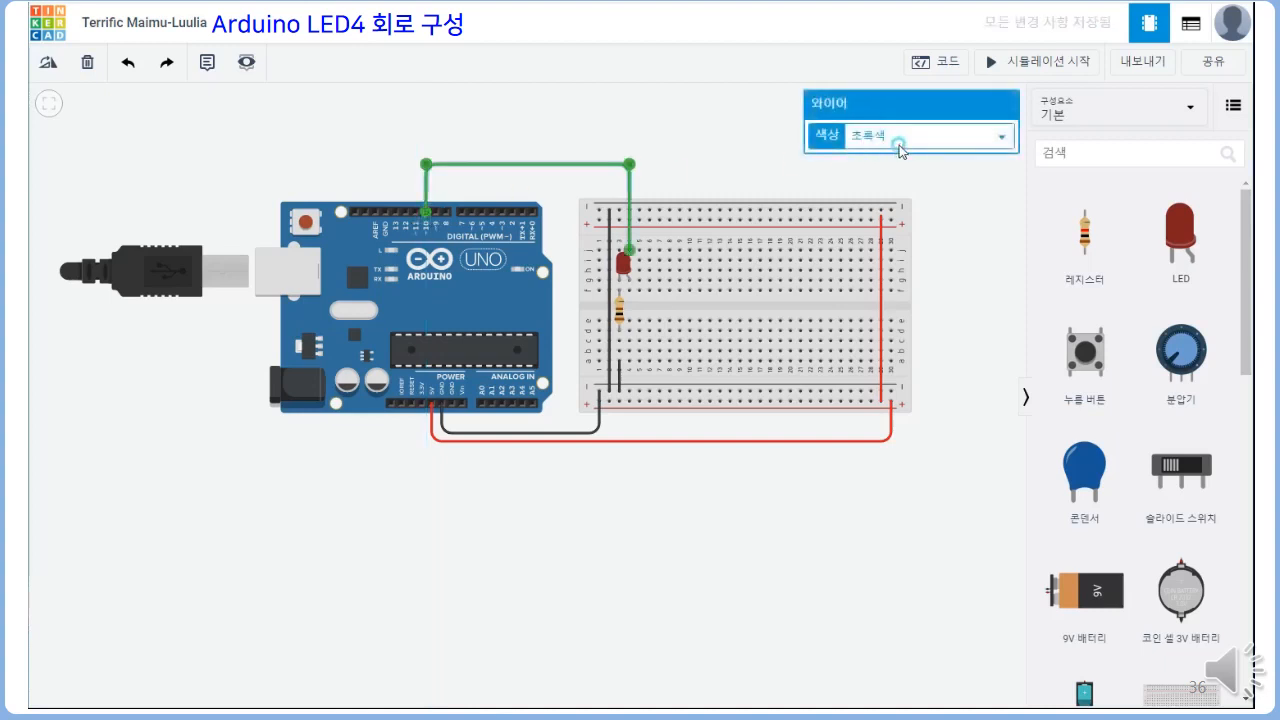
left_click(900, 150)
left_click(895, 190)
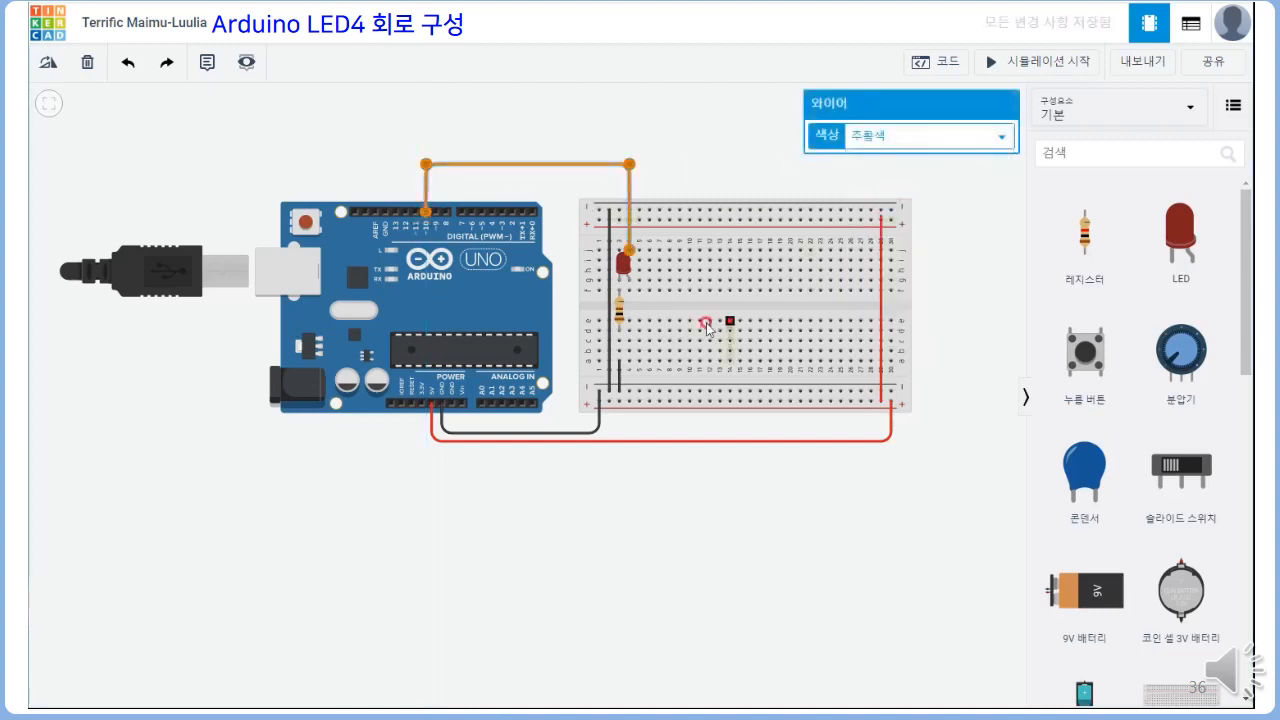
Place a second red LED on the breadboard's upper half with its cathode in column 5 and anode in column 6, named LED2
left_click_drag(1170, 240, 645, 288)
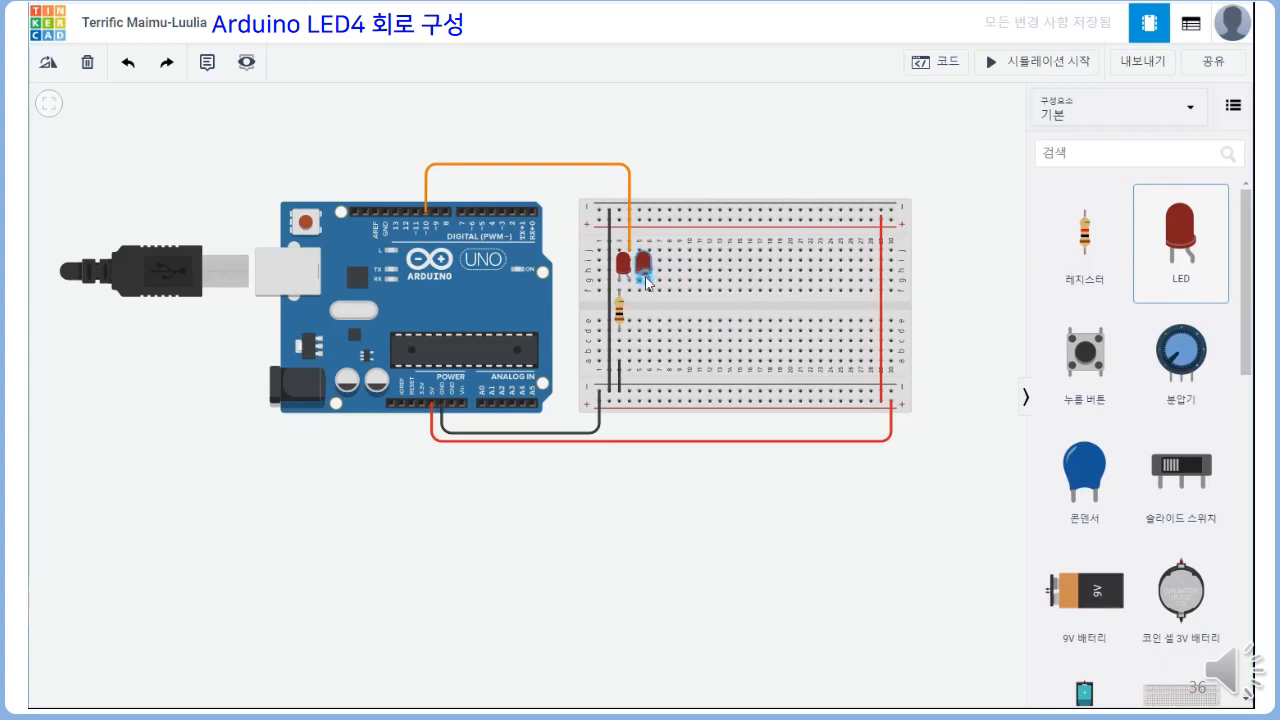
left_click(646, 283)
left_click(829, 140)
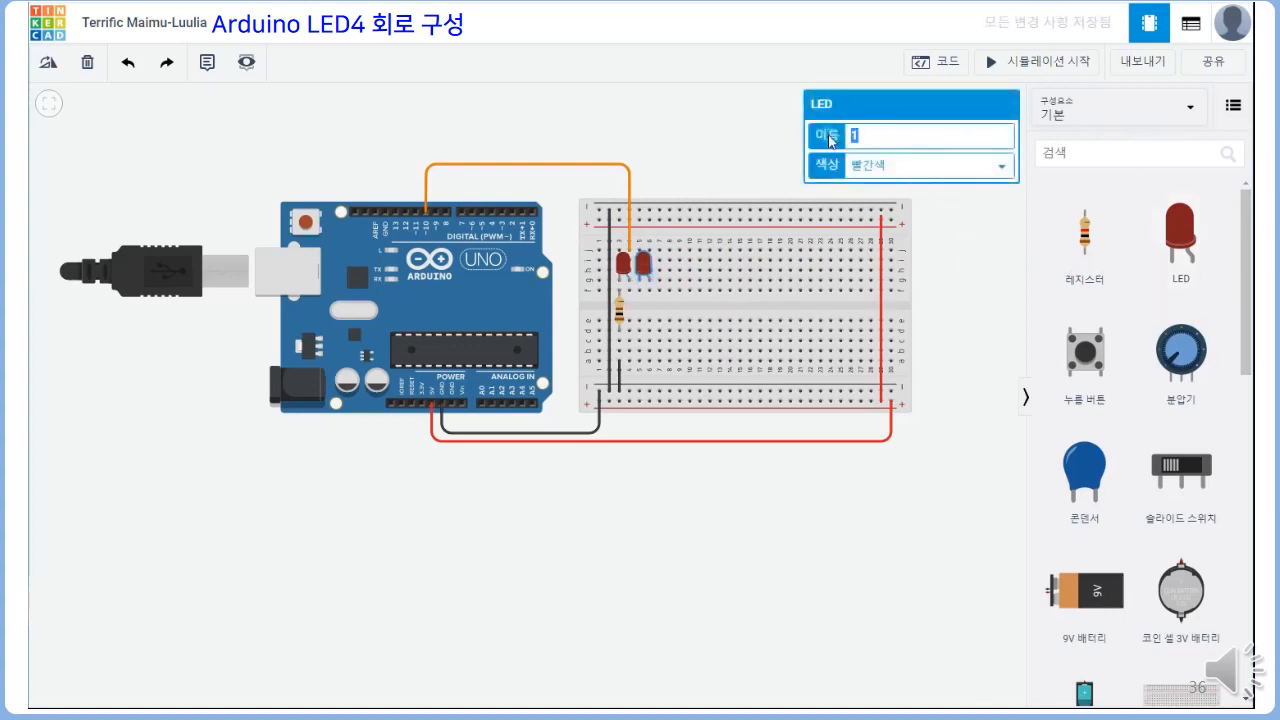
key("BackSpace")
type("LED2")
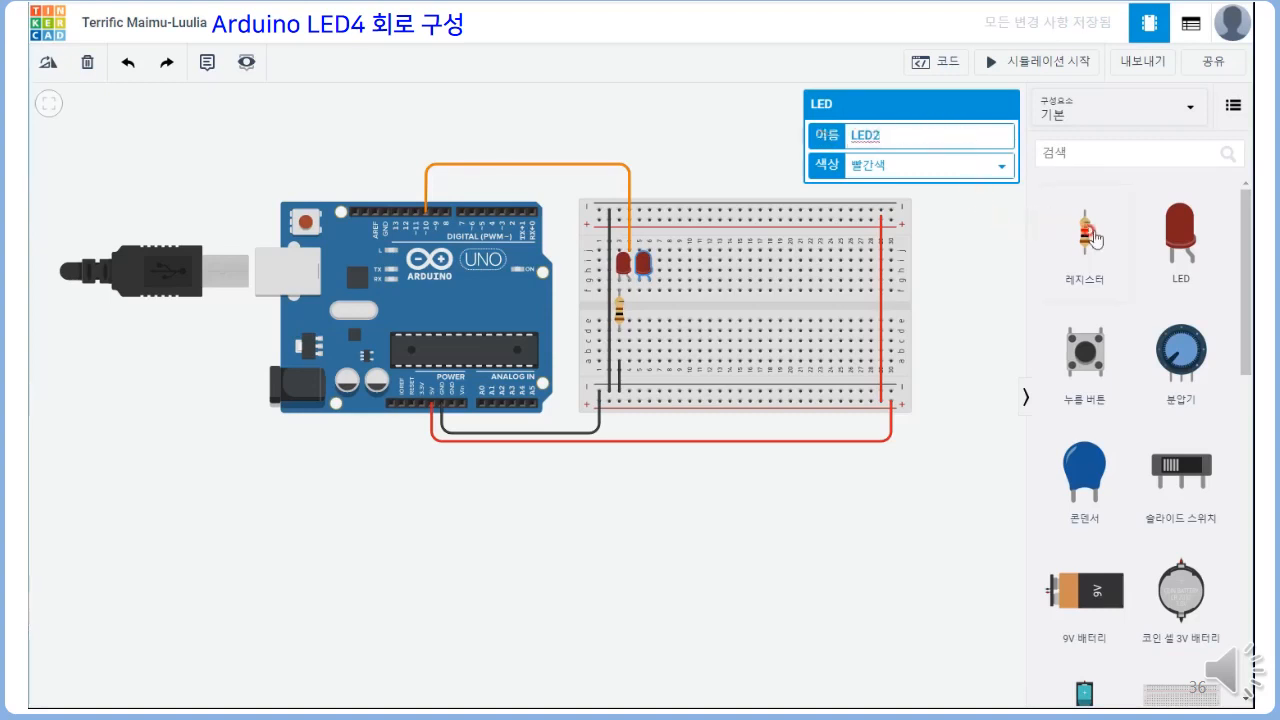
Place a resistor across the breadboard's centre gap in column 5 below LED2 and set its resistance to 100 Ω
left_click_drag(1085, 235, 638, 314)
left_click(850, 167)
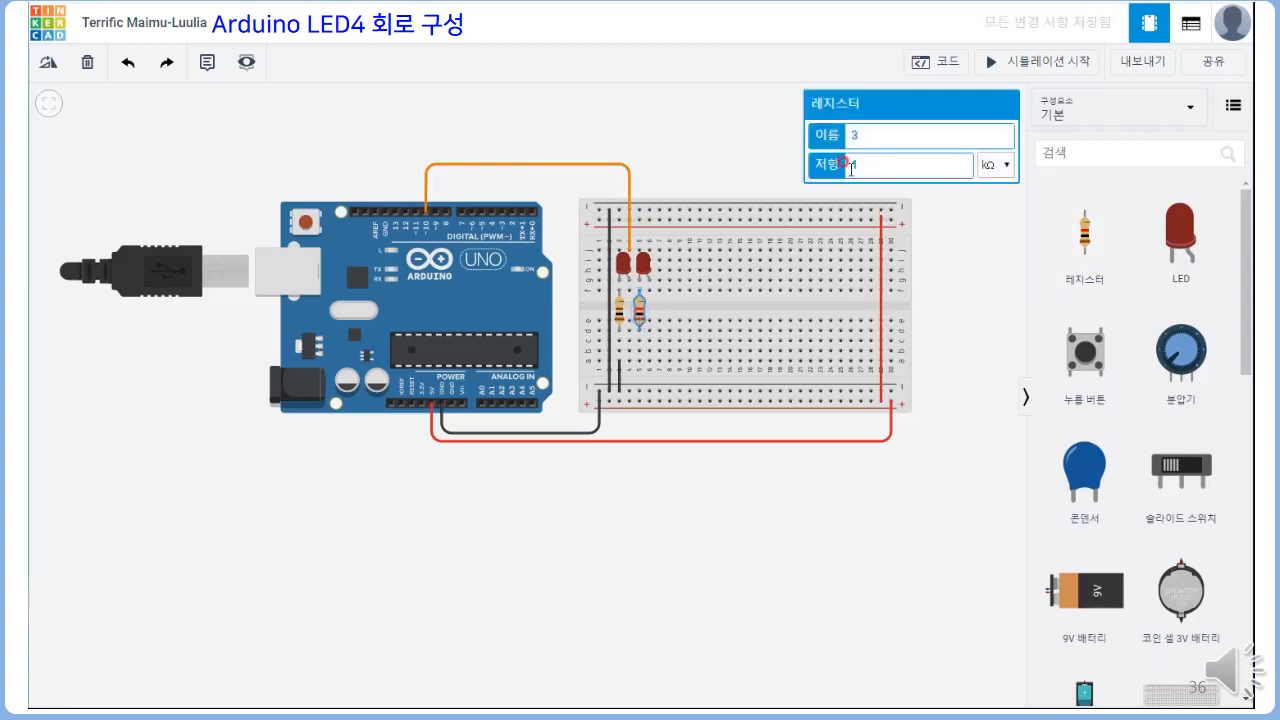
type("00")
left_click(994, 164)
left_click(990, 245)
Wire hole a5 below the second resistor to the lower negative rail and colour the wire black (검은색)
left_click(640, 366)
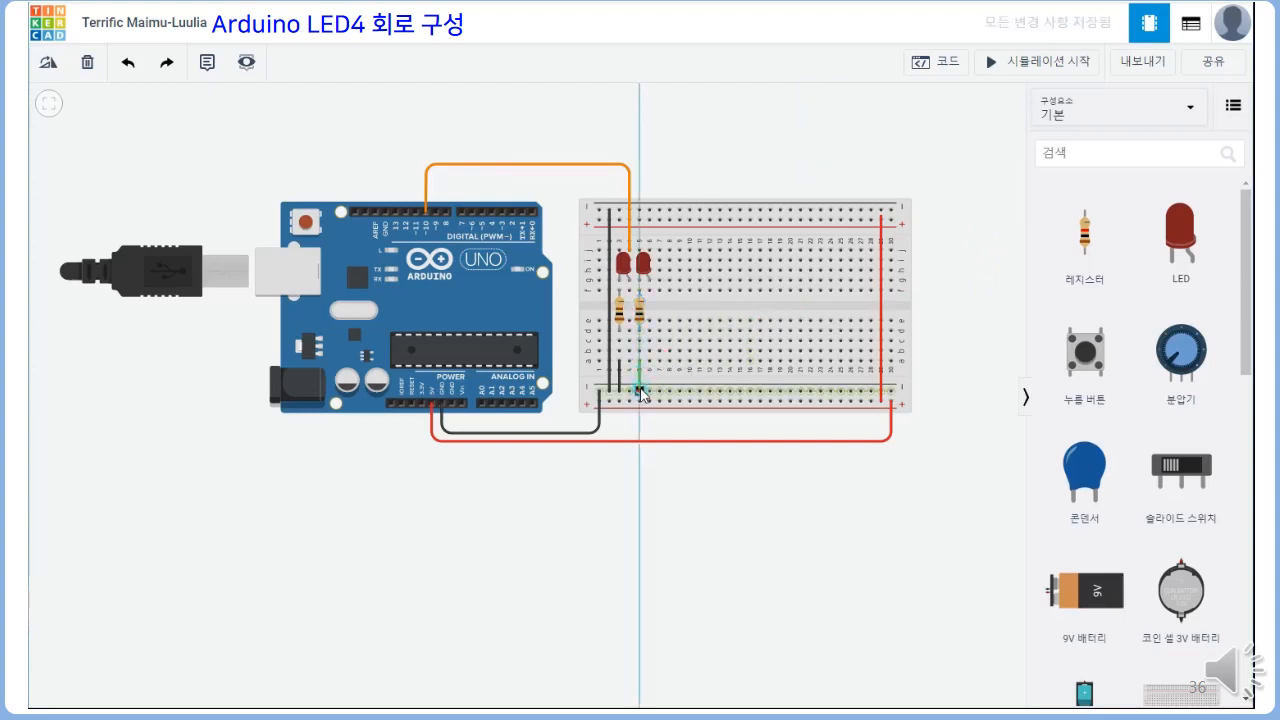
left_click(642, 391)
left_click(903, 134)
left_click(899, 160)
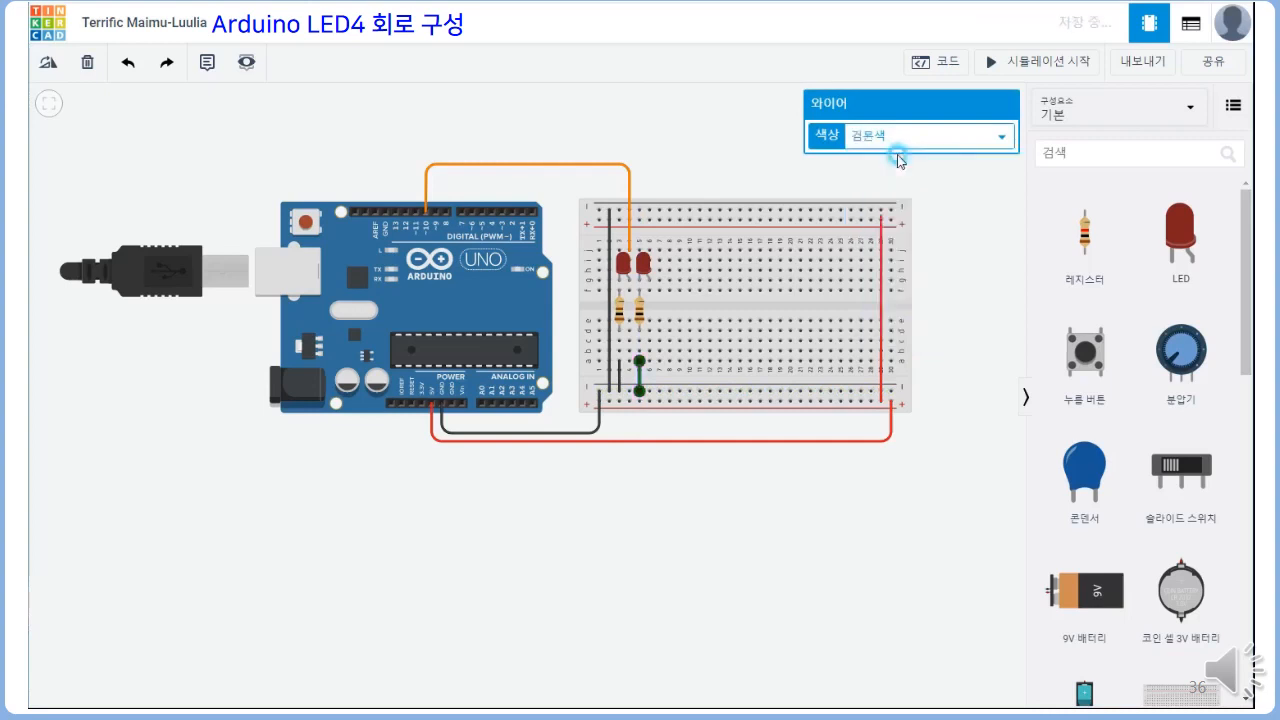
Wire LED2's anode column, from hole j6, over the boards to Arduino digital pin 11, in orange (주황색)
left_click(650, 246)
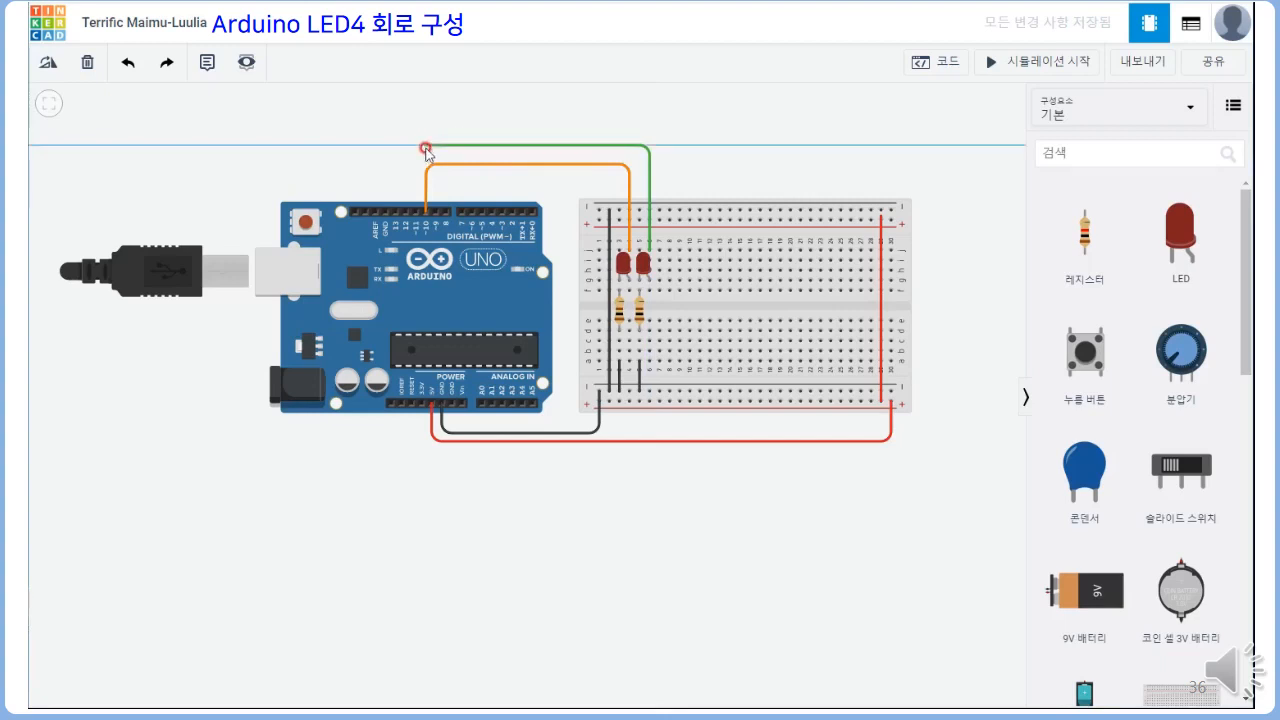
left_click(415, 146)
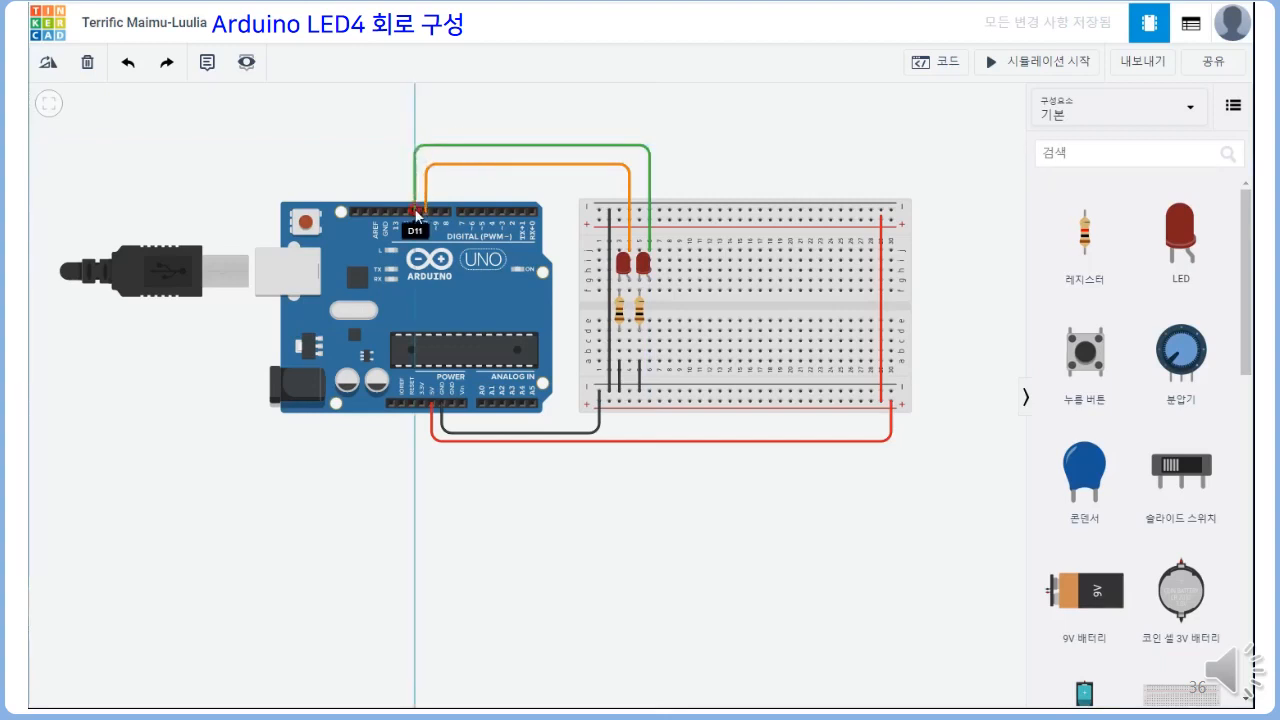
left_click(415, 211)
left_click(886, 134)
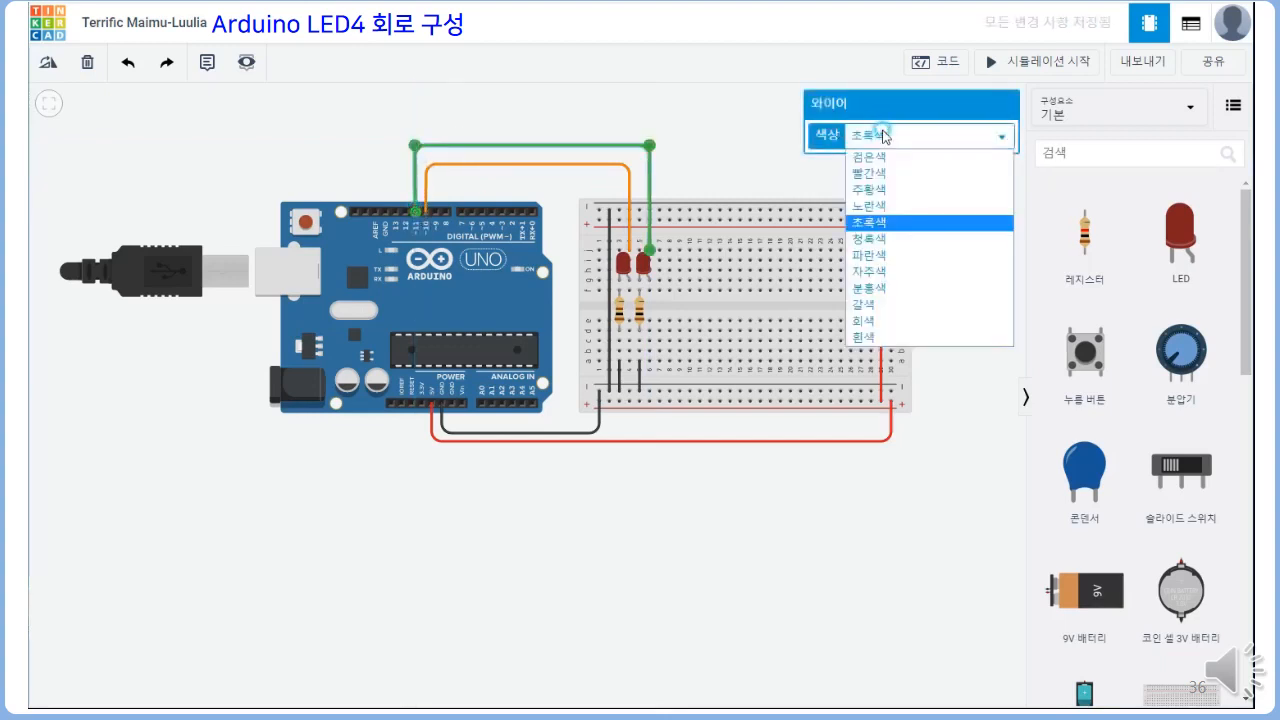
left_click(872, 190)
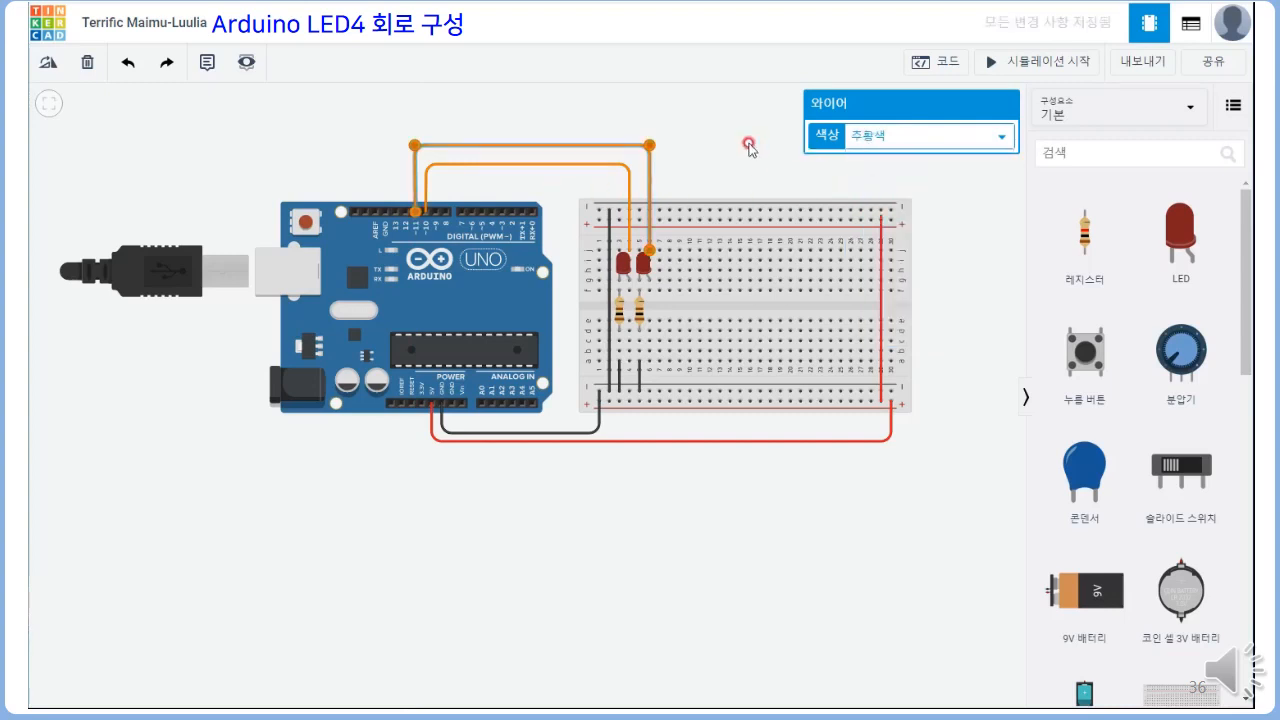
left_click(661, 150)
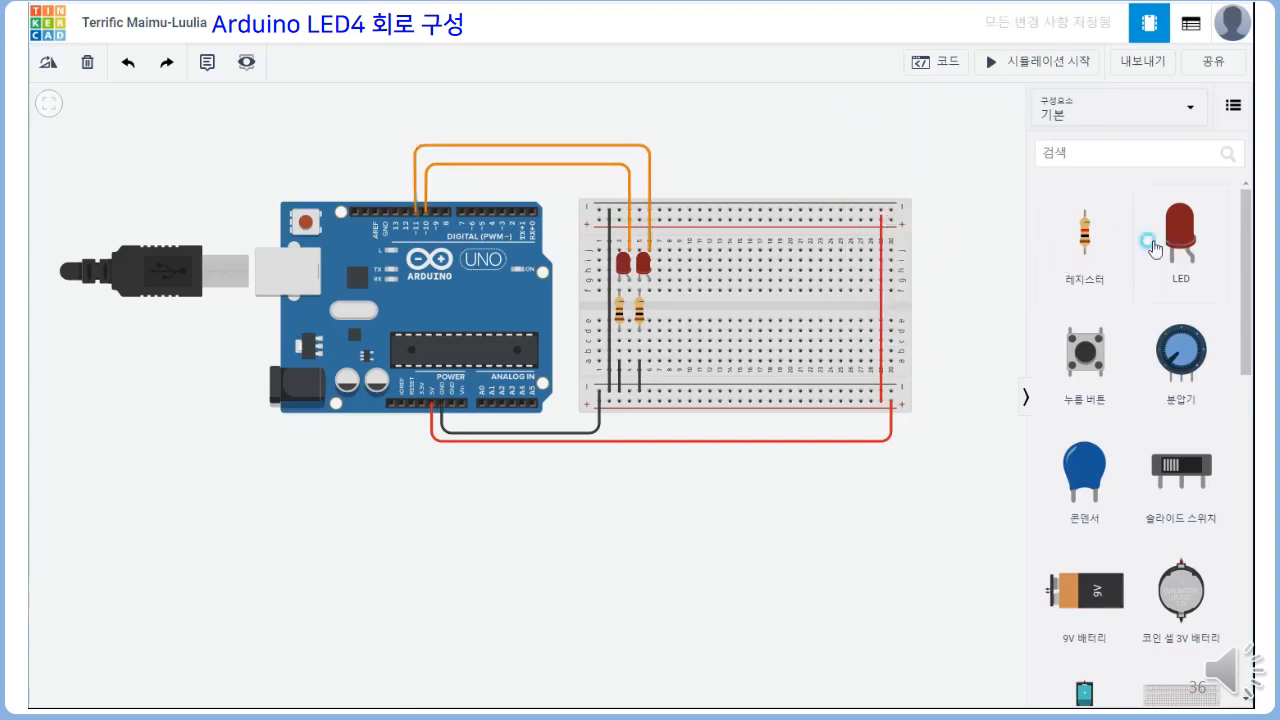
Place a third red LED with its cathode in column 7 and anode in column 8, and rename it with the LED prefix
left_click_drag(1180, 232, 668, 282)
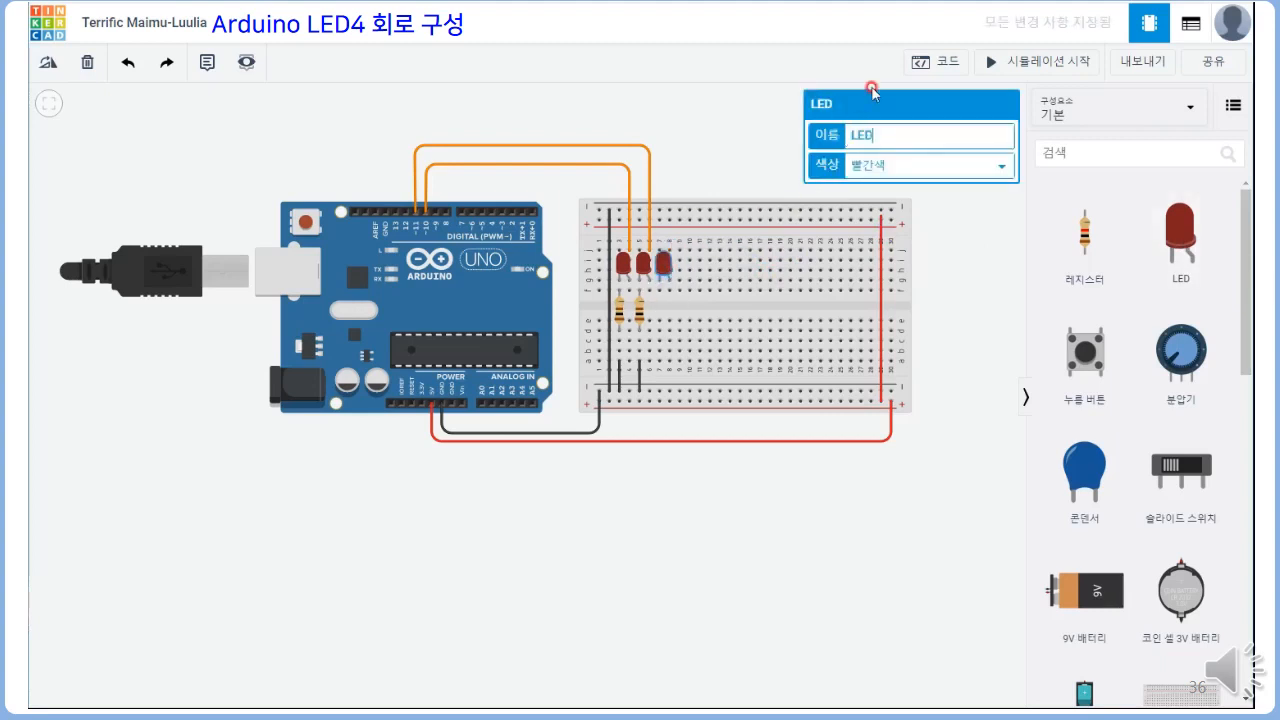
left_click(989, 242)
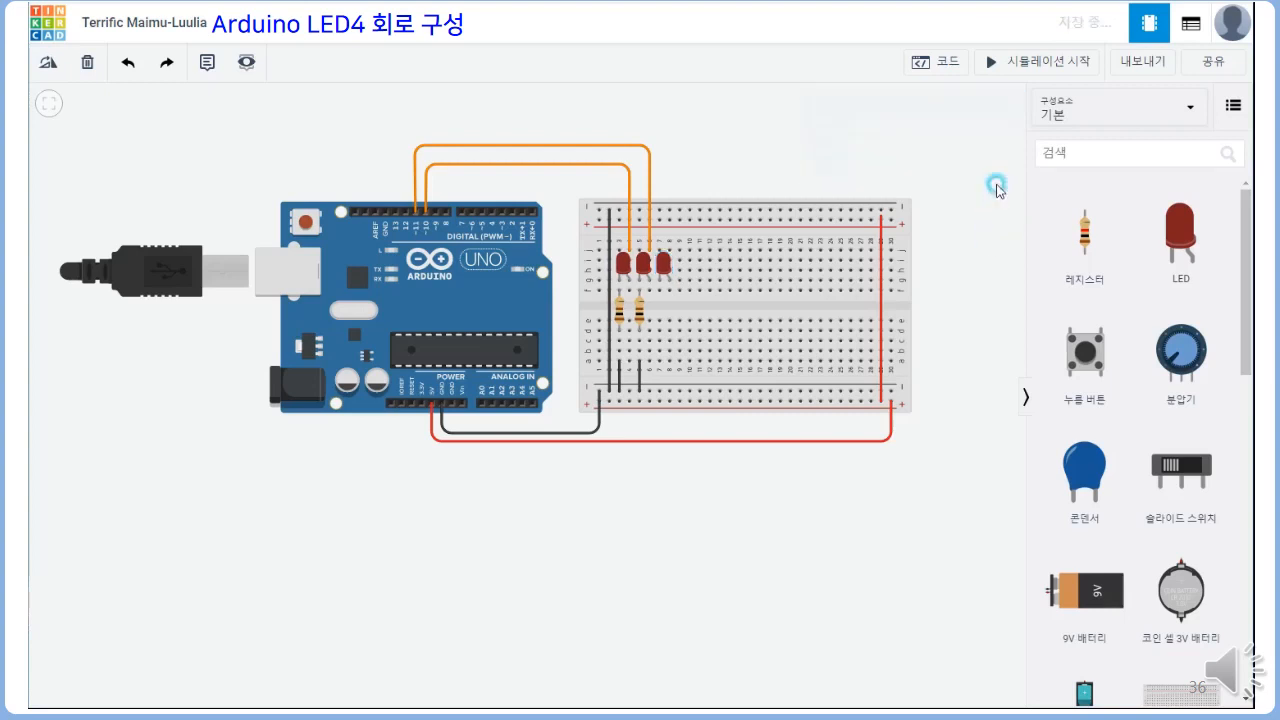
Place a resistor across the centre gap in column 7 below the third LED and set its resistance to 100 Ω
left_click_drag(1084, 229, 664, 315)
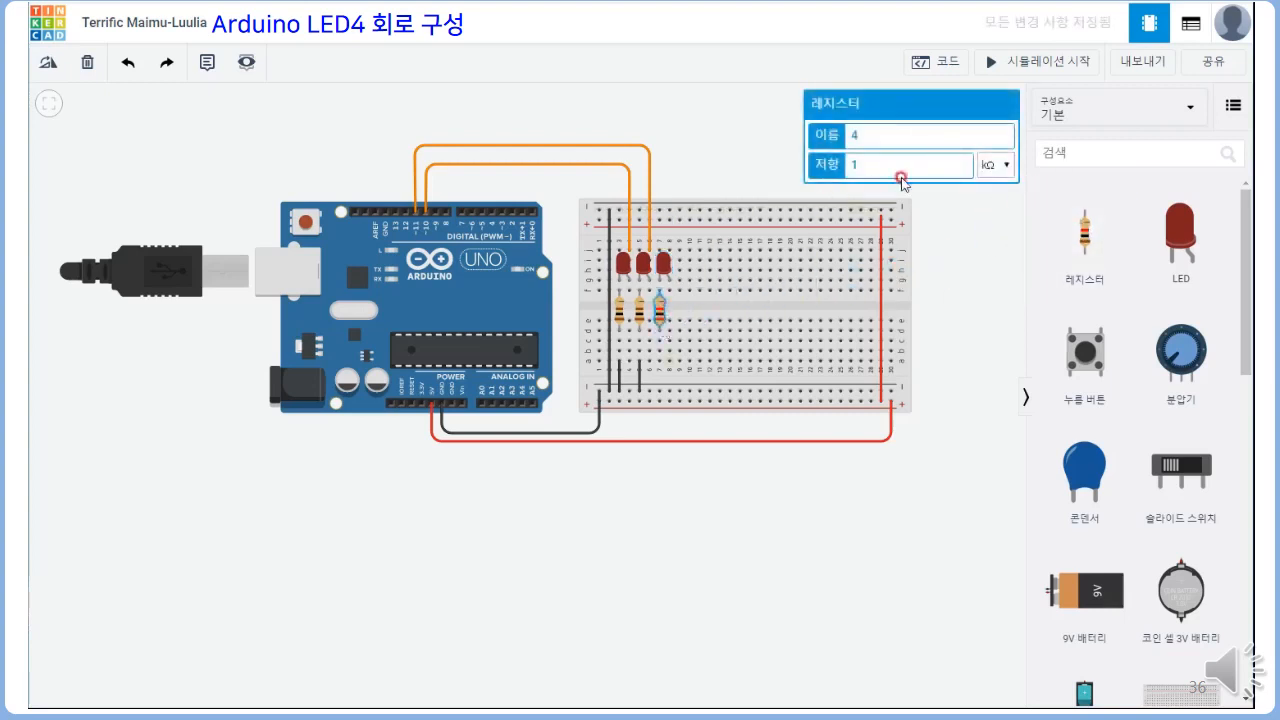
left_click(896, 164)
type("00")
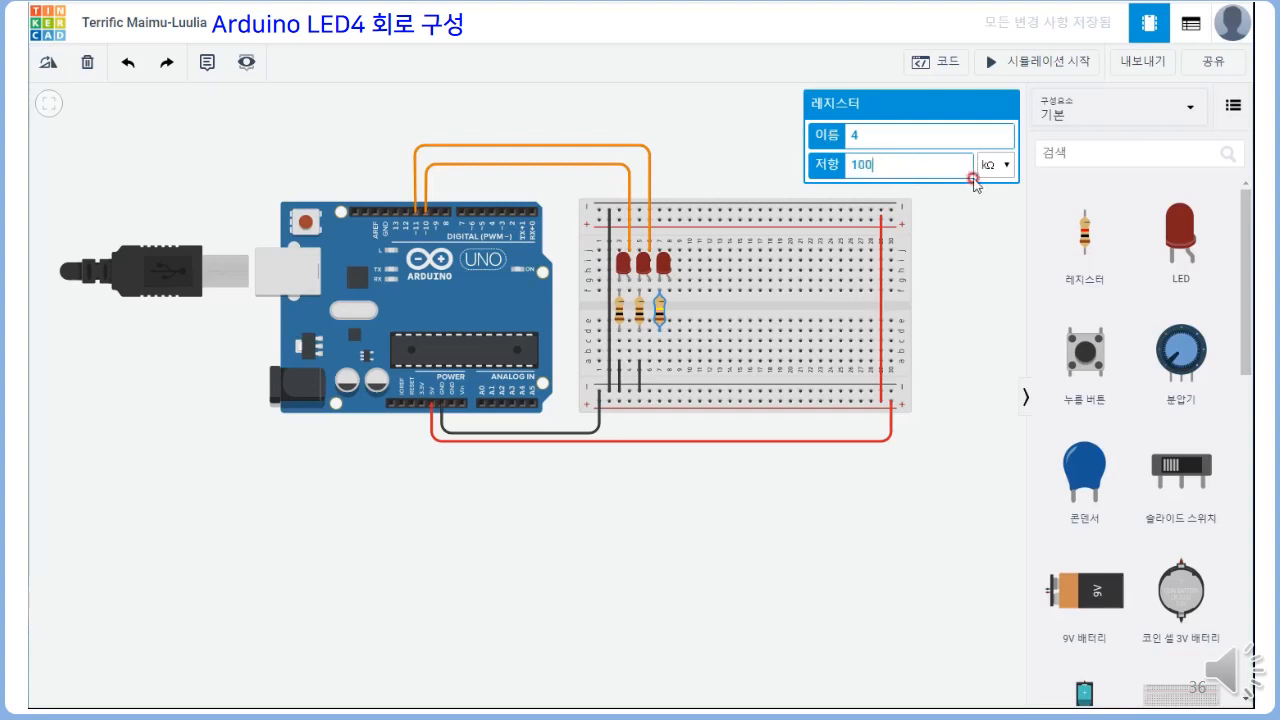
left_click(993, 164)
left_click(985, 246)
Wire hole a7 below the third resistor to the lower negative rail and colour the wire black (검은색)
left_click(660, 362)
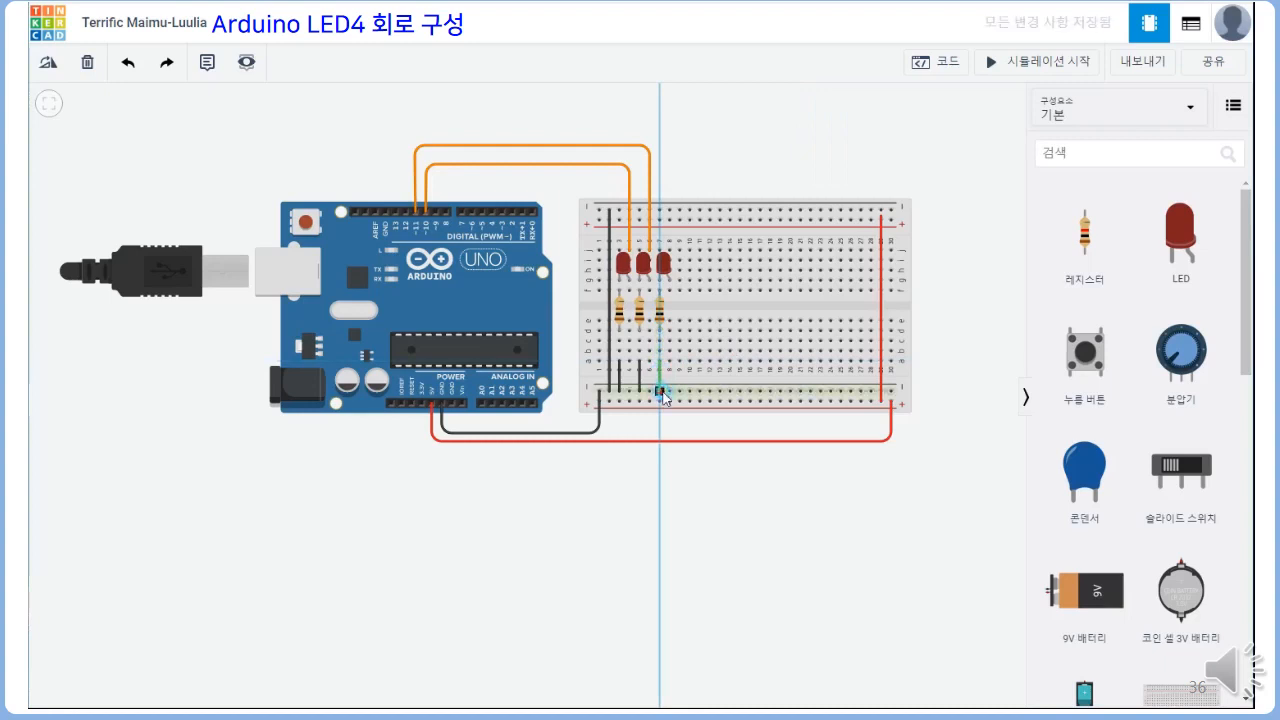
left_click(661, 394)
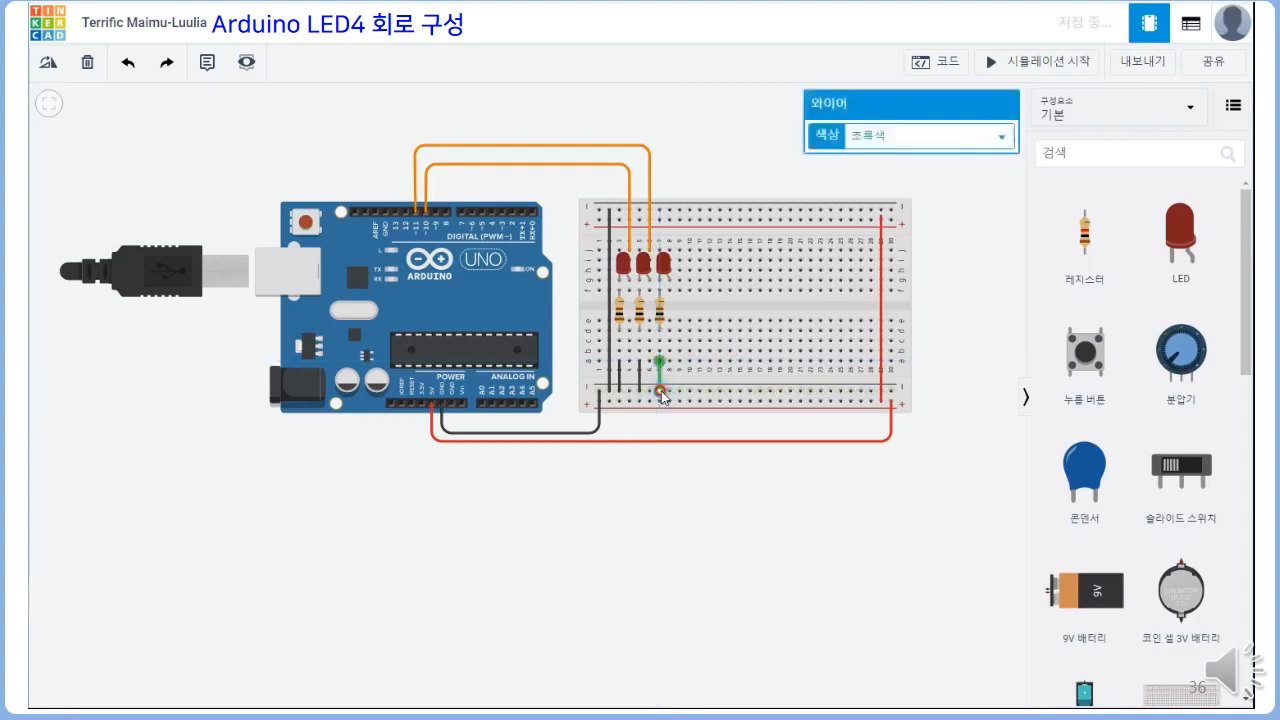
left_click(964, 133)
left_click(944, 157)
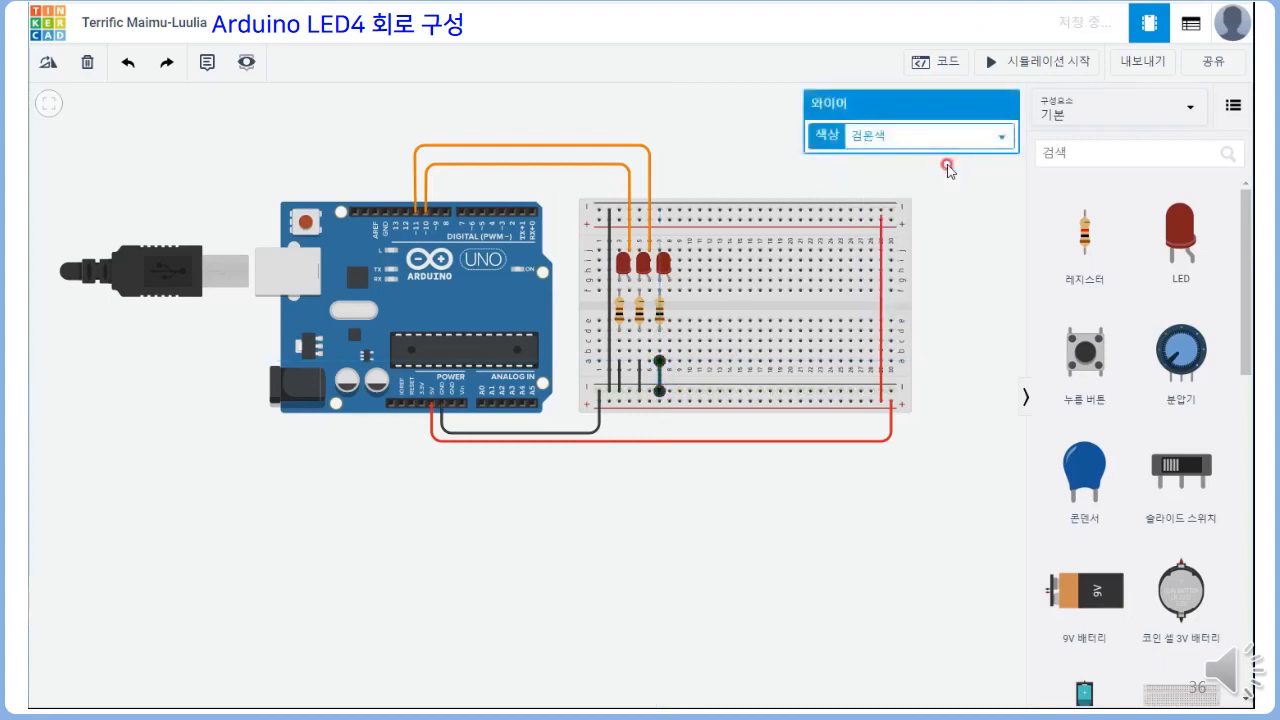
Wire the third LED's anode column, from hole j8, over the boards to Arduino digital pin 12, in orange (주황색)
left_click(665, 245)
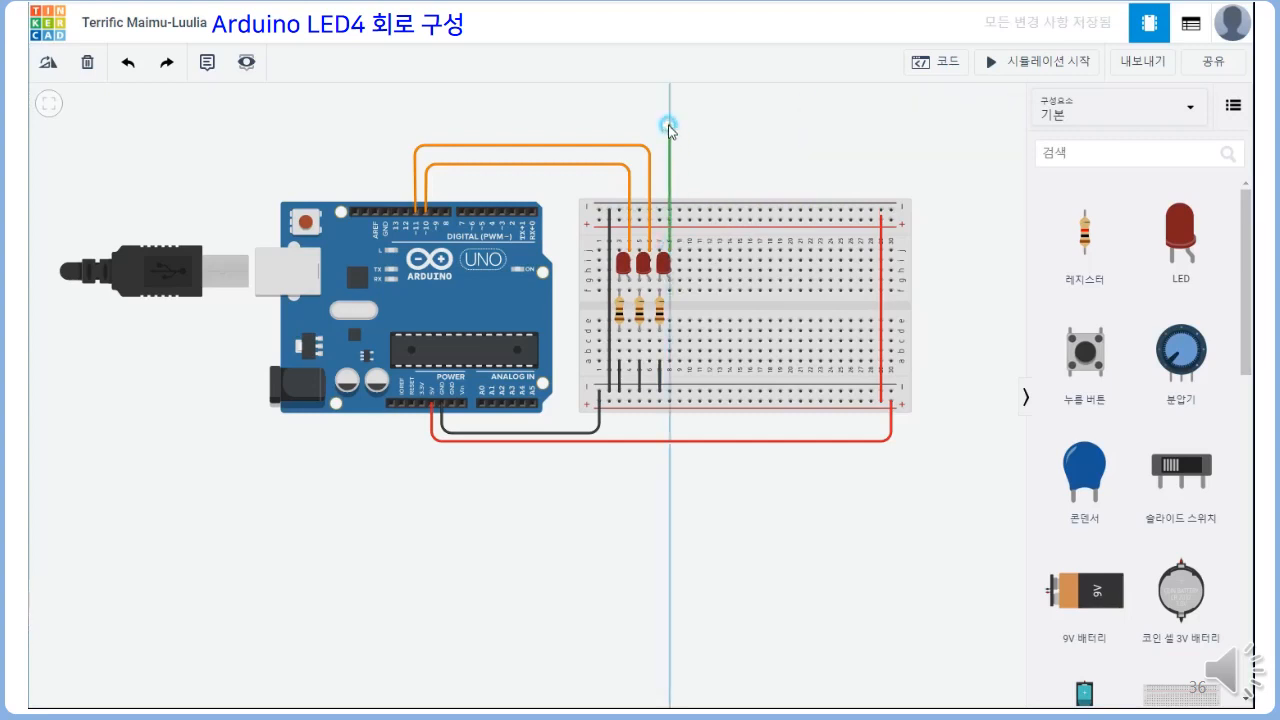
left_click(669, 127)
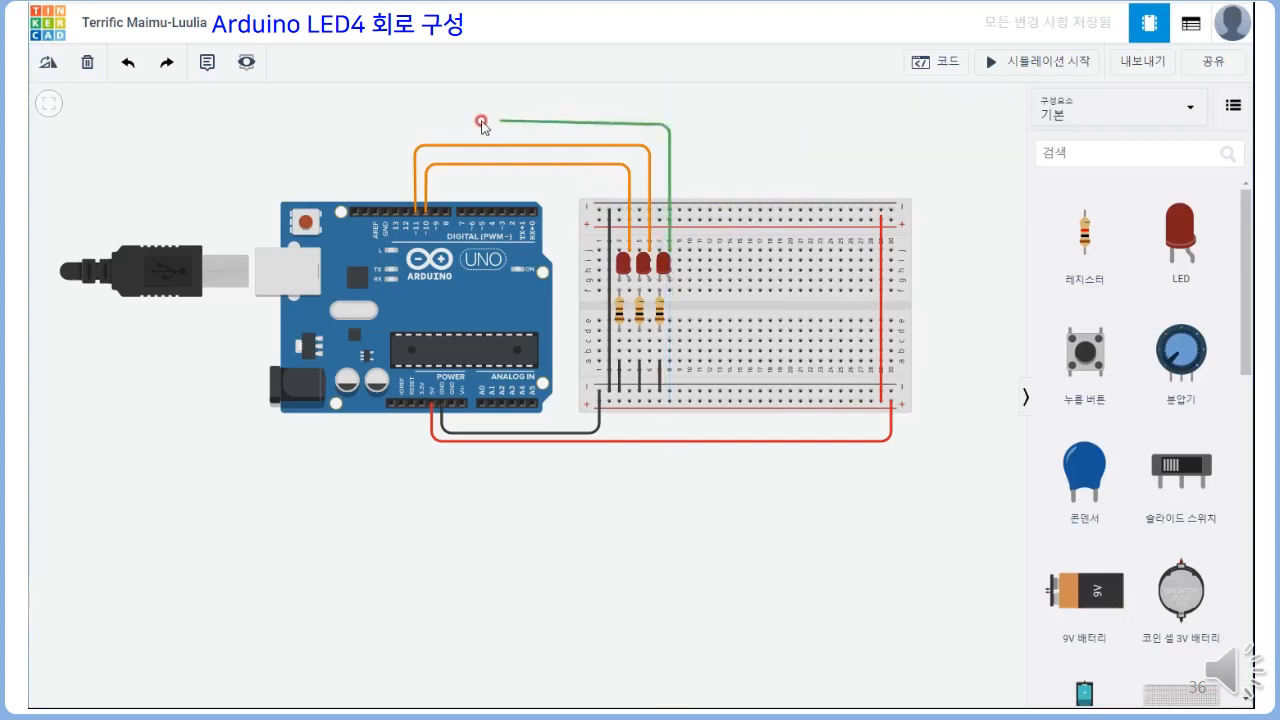
left_click(403, 124)
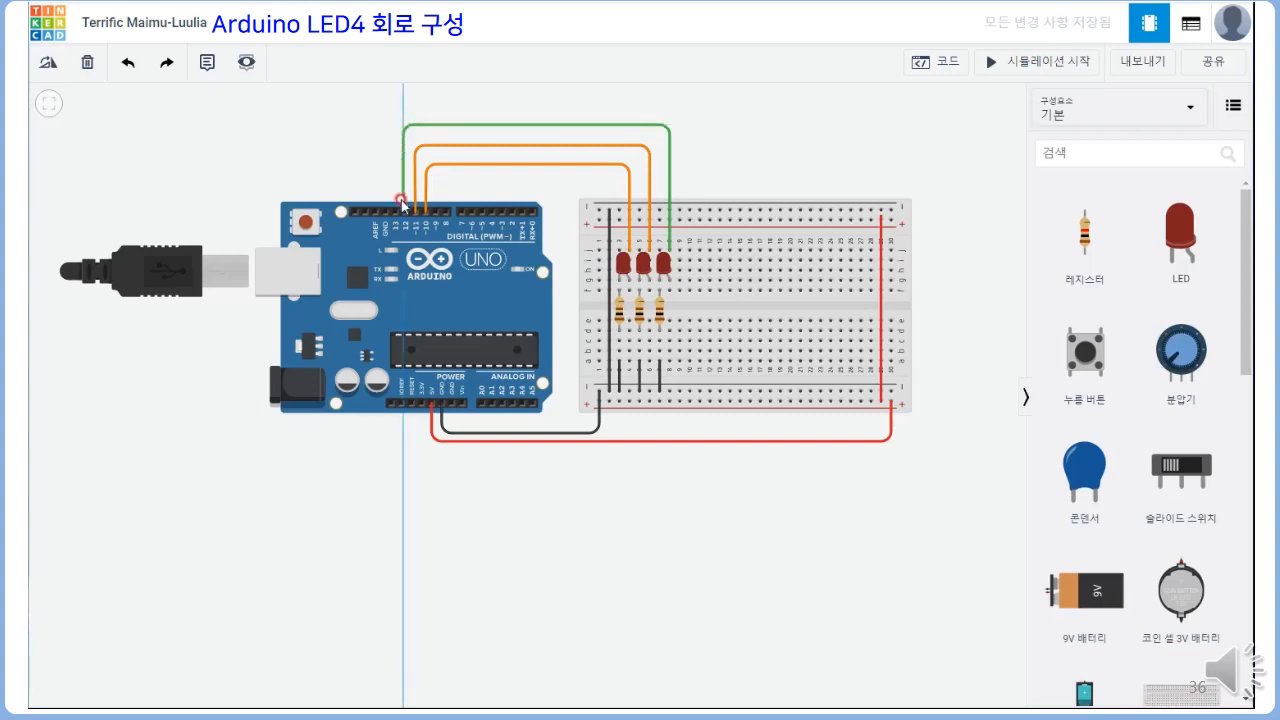
left_click(404, 211)
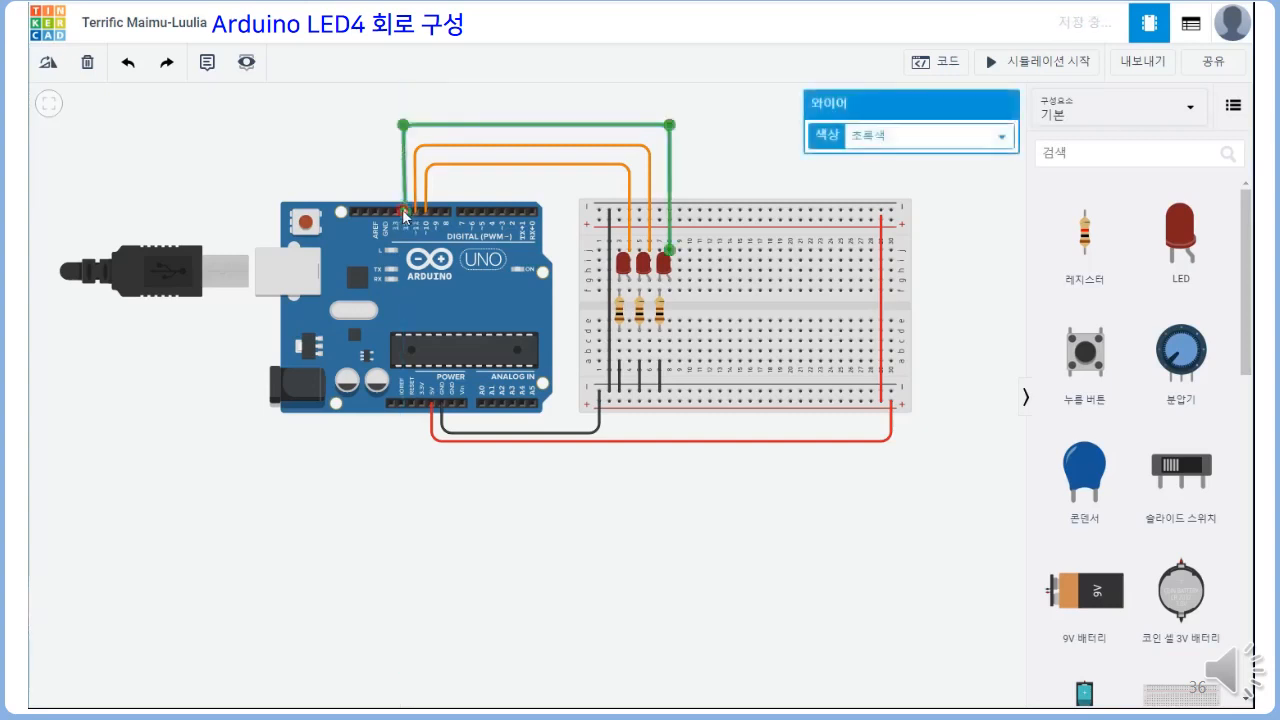
left_click(1003, 143)
left_click(974, 194)
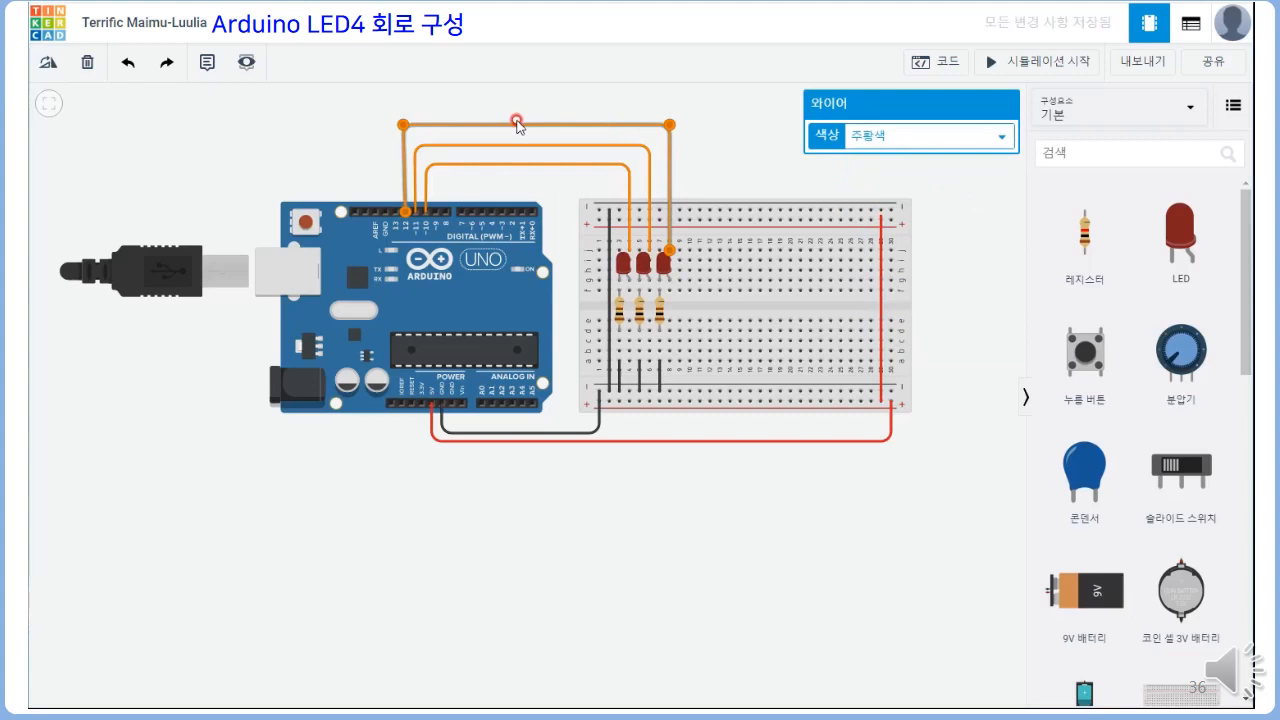
left_click(676, 117)
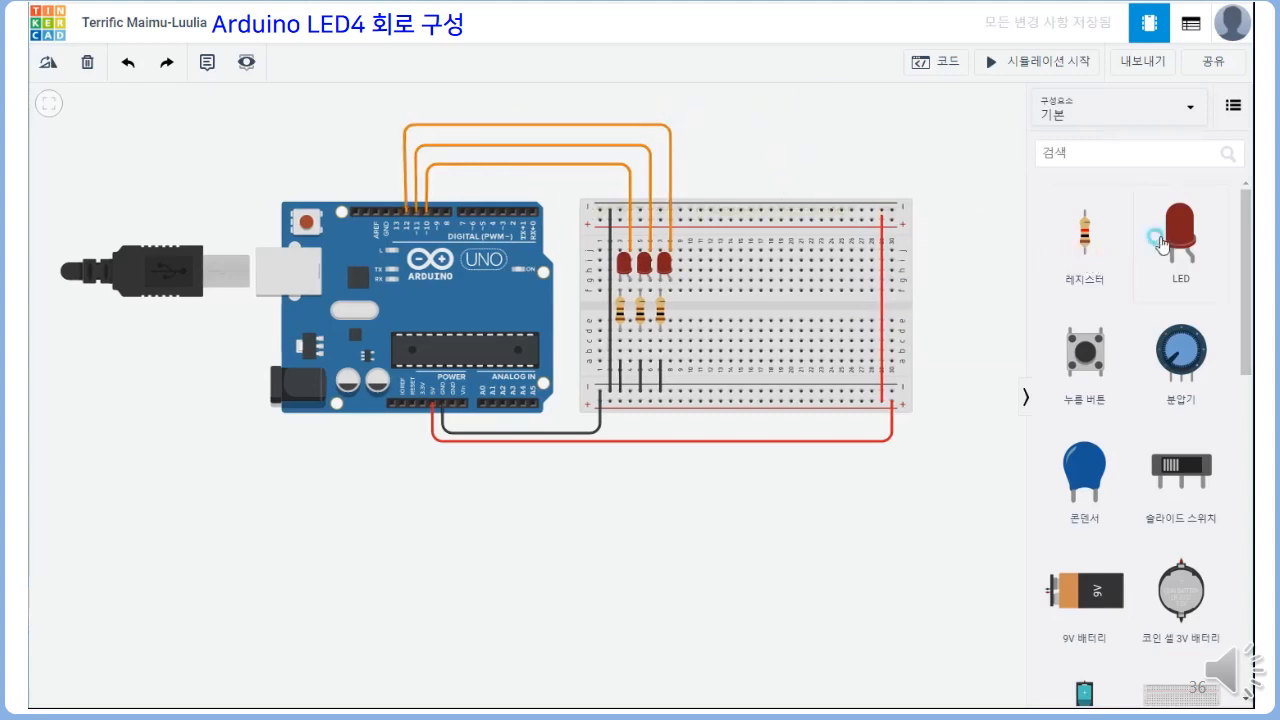
Place a fourth red LED with its cathode in column 9 and anode in column 10, and name it LED4
left_click_drag(1160, 243, 684, 272)
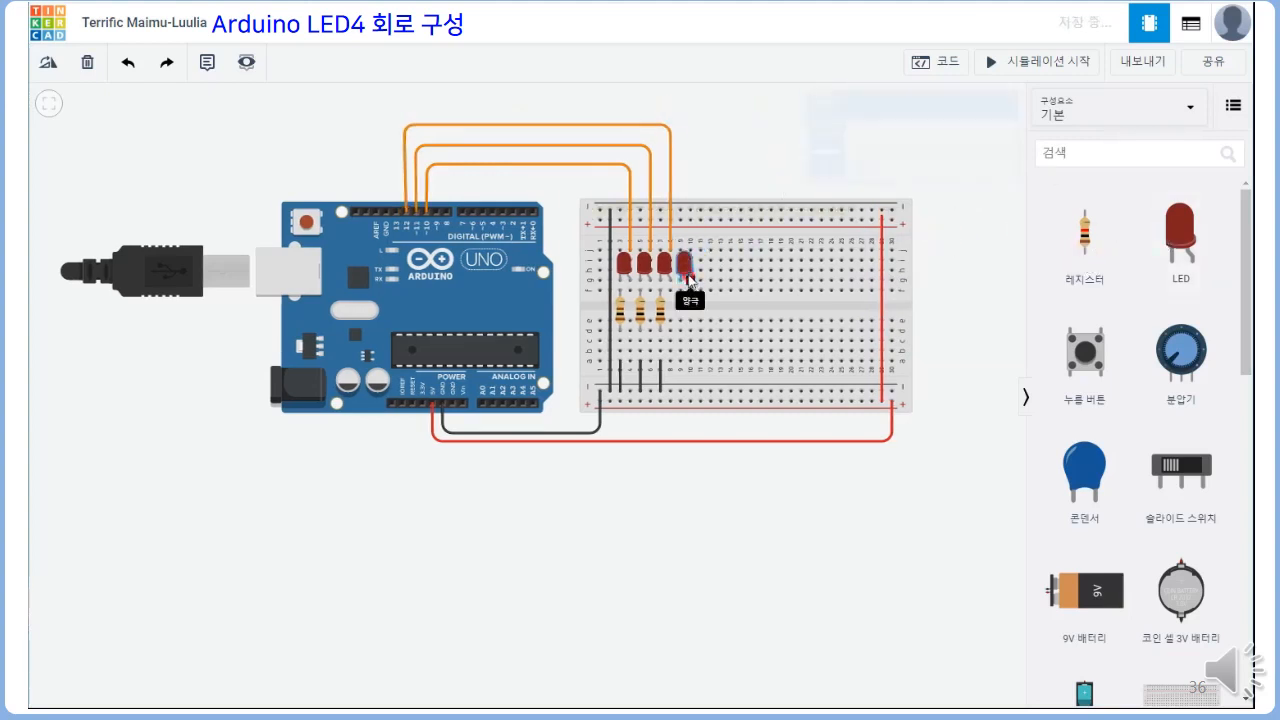
left_click_drag(880, 146, 834, 148)
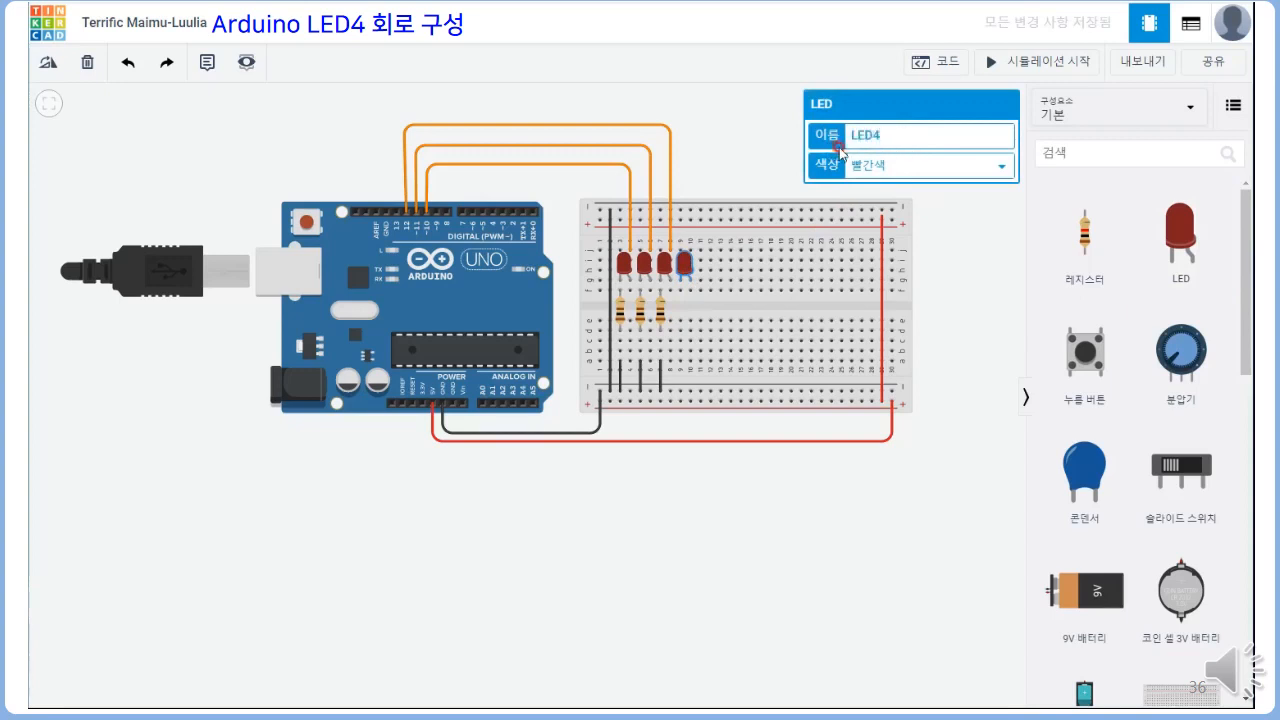
Place a resistor across the centre gap in column 9 below LED4 and set its resistance to 100 Ω
left_click_drag(1082, 240, 683, 322)
left_click(862, 156)
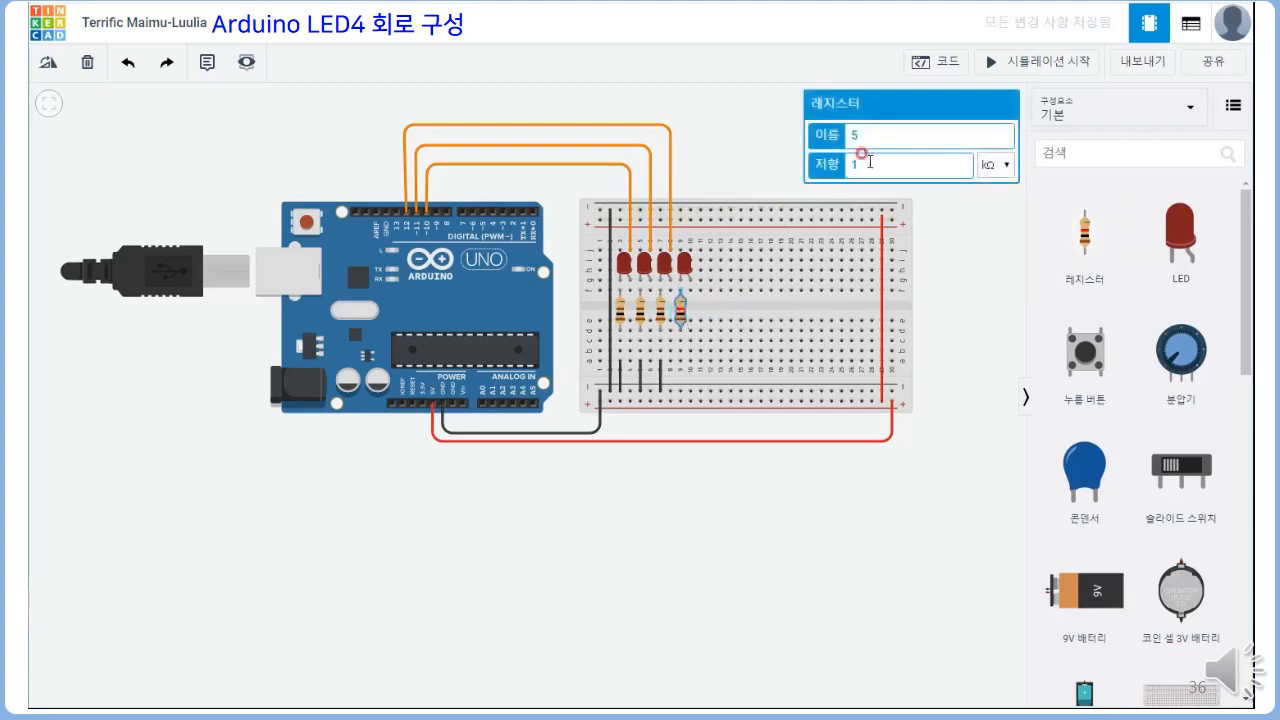
type("00")
left_click(997, 165)
left_click(989, 245)
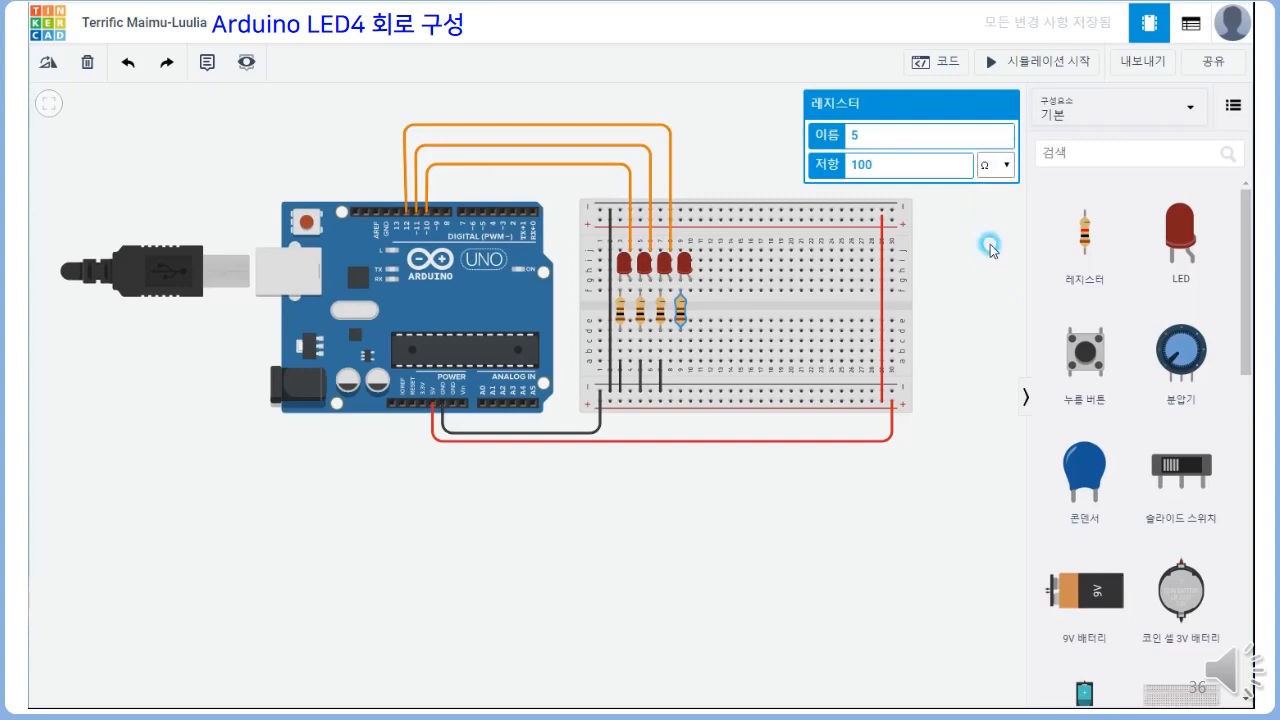
Wire hole a9 below the fourth resistor to the lower negative rail and colour the wire black (검은색)
left_click(681, 362)
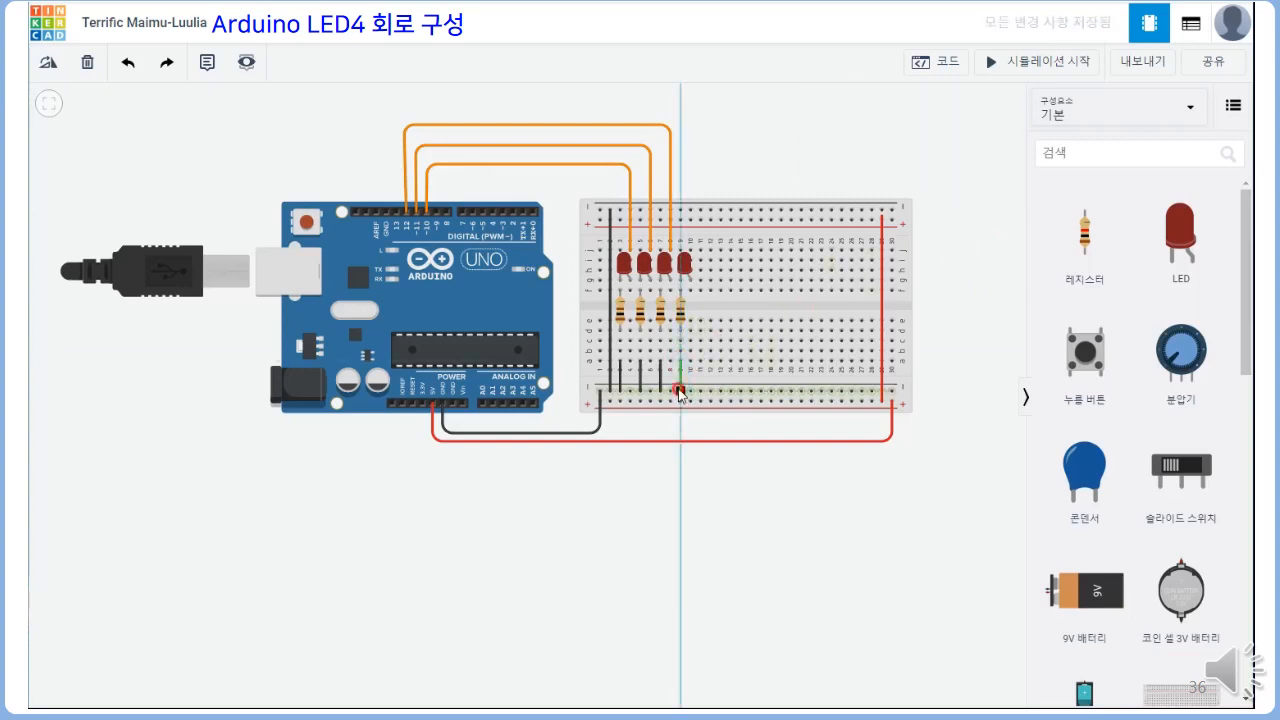
left_click(679, 391)
left_click(904, 138)
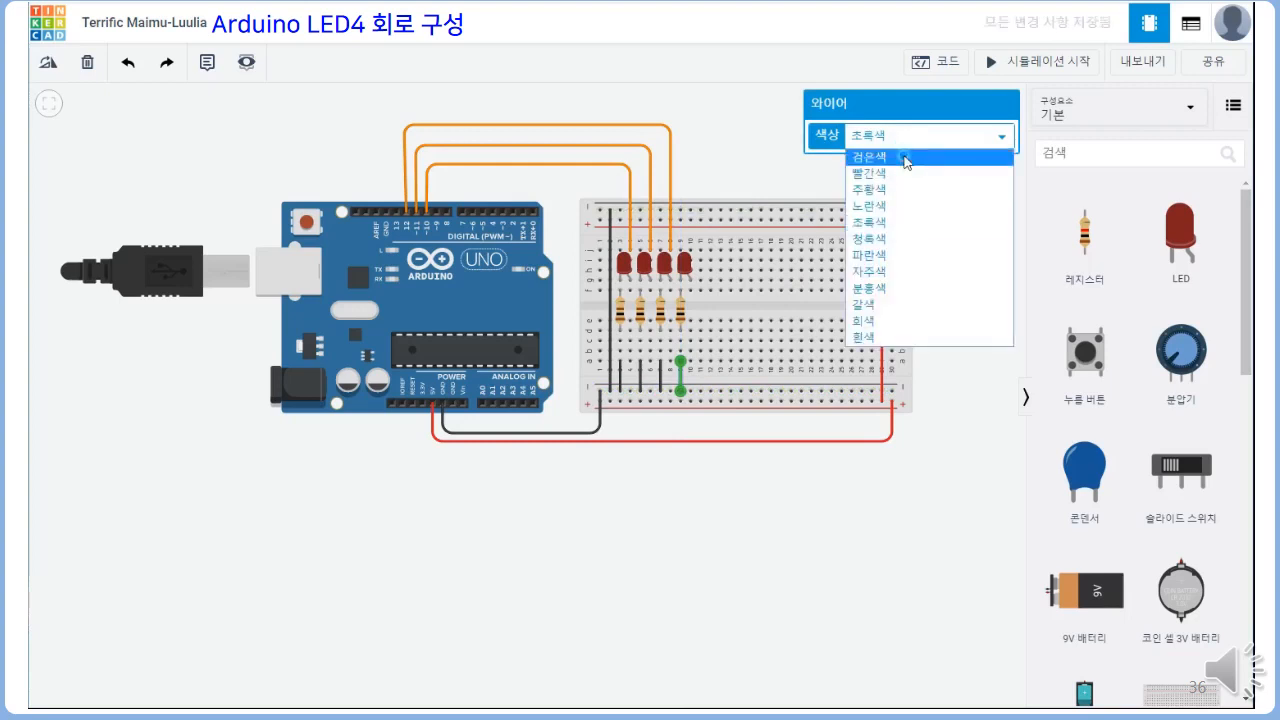
left_click(870, 157)
Wire the fourth LED's anode column, from hole j10, over the boards to Arduino digital pin 13, in orange (주황색)
left_click(689, 248)
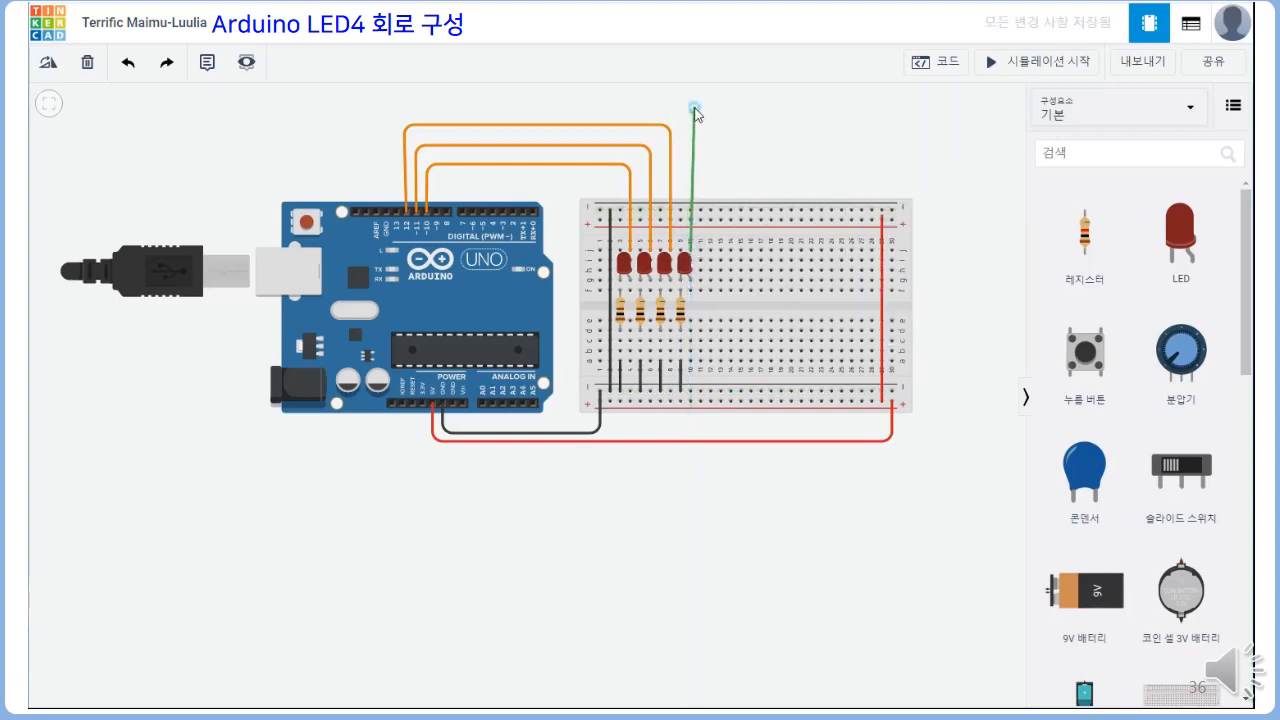
left_click(694, 107)
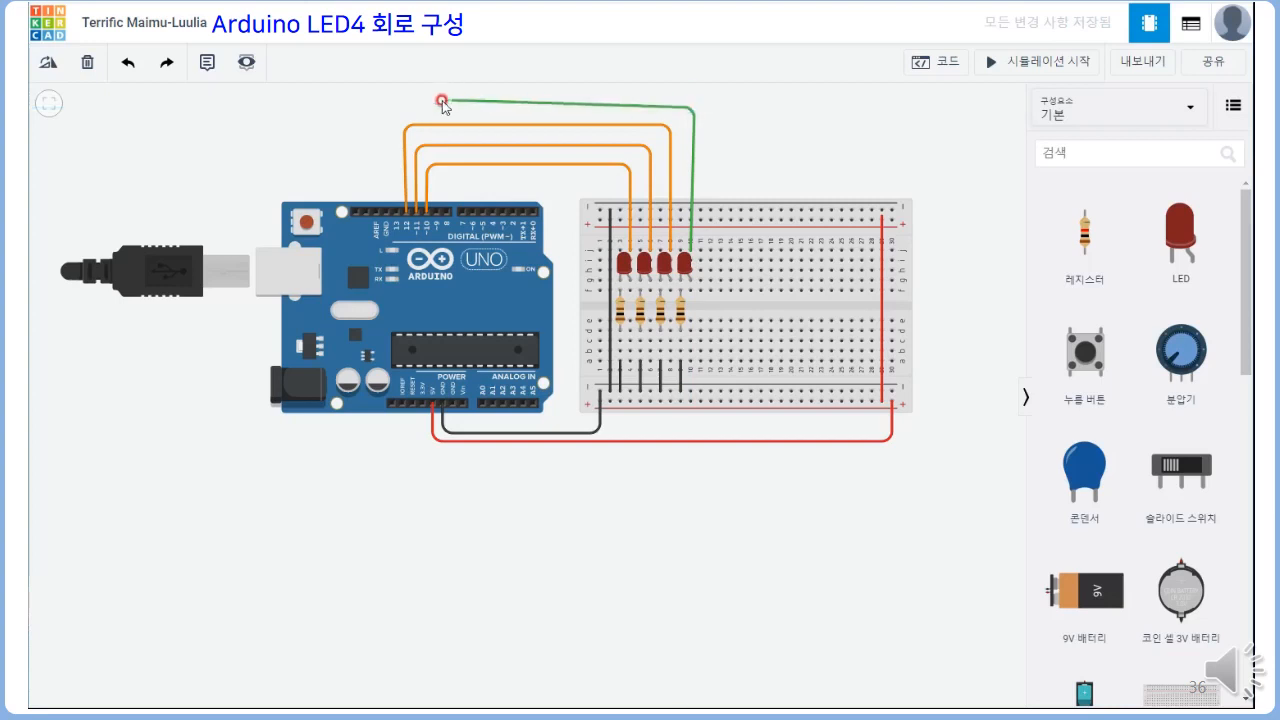
left_click(390, 108)
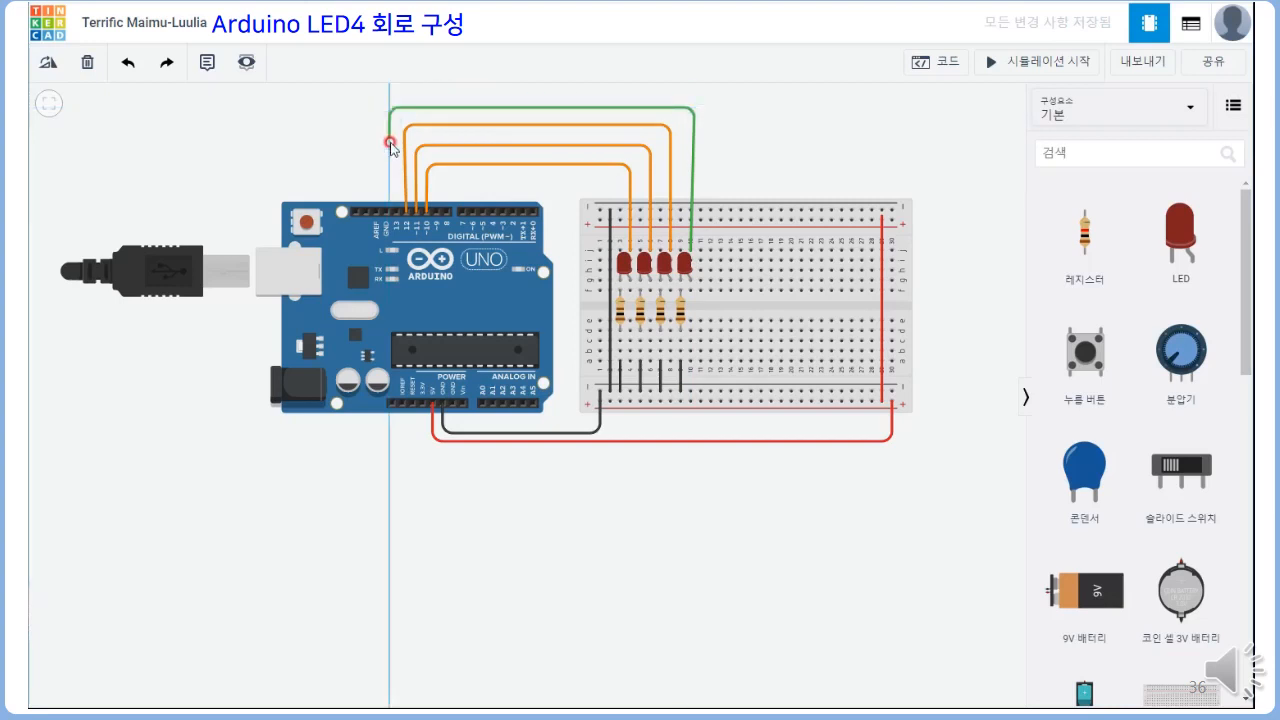
left_click(397, 214)
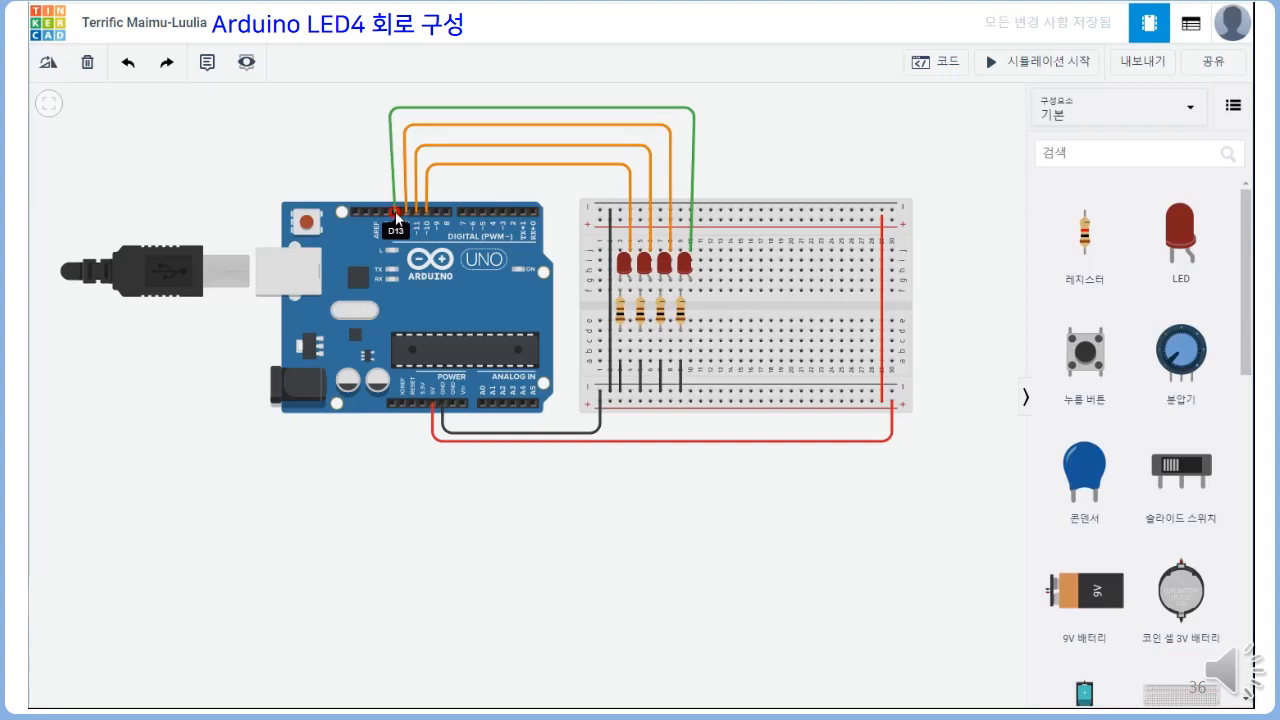
left_click(990, 135)
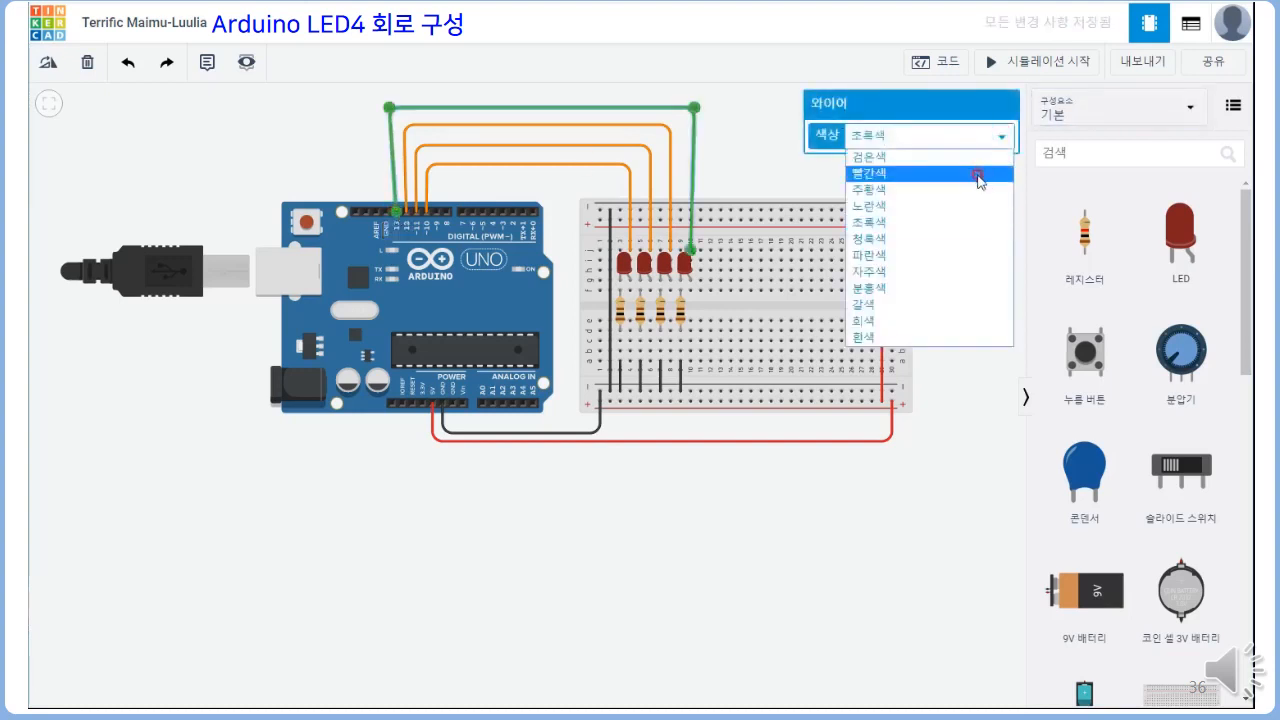
left_click(975, 190)
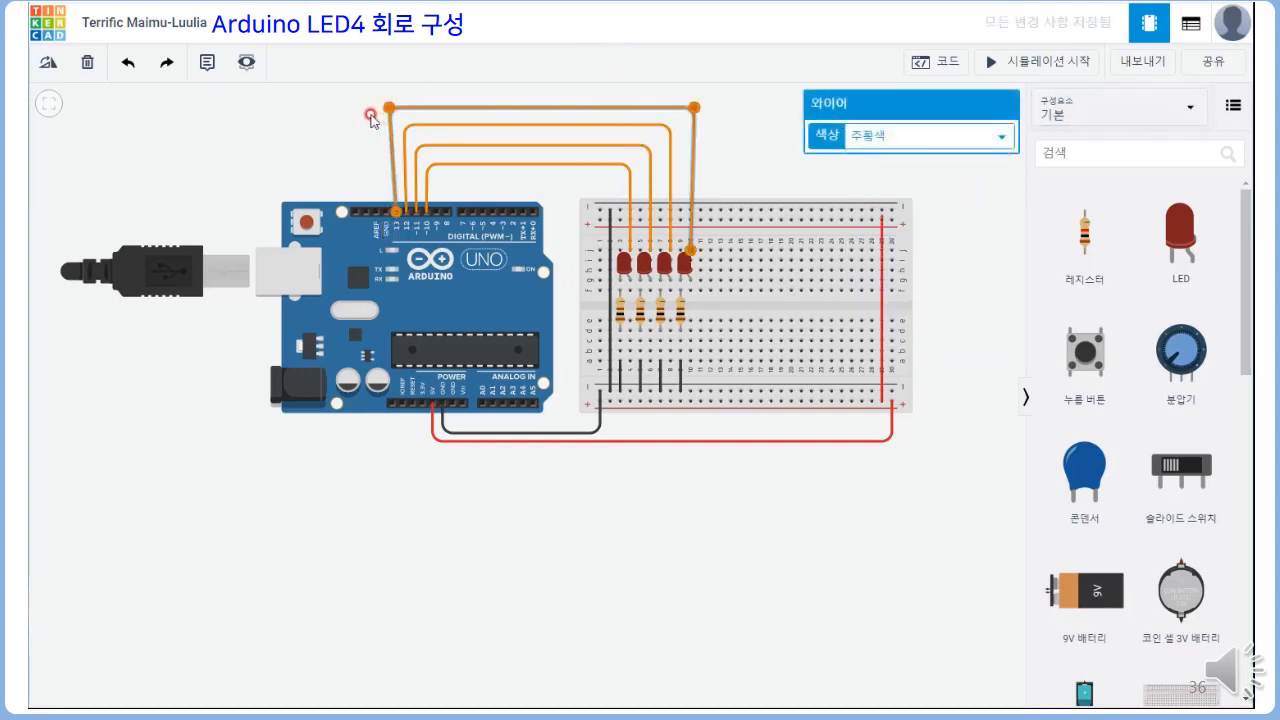
Straighten the pin 13 and pin 12 wires by aligning their bend points vertically with the connected pins and breadboard hole
left_click(406, 126)
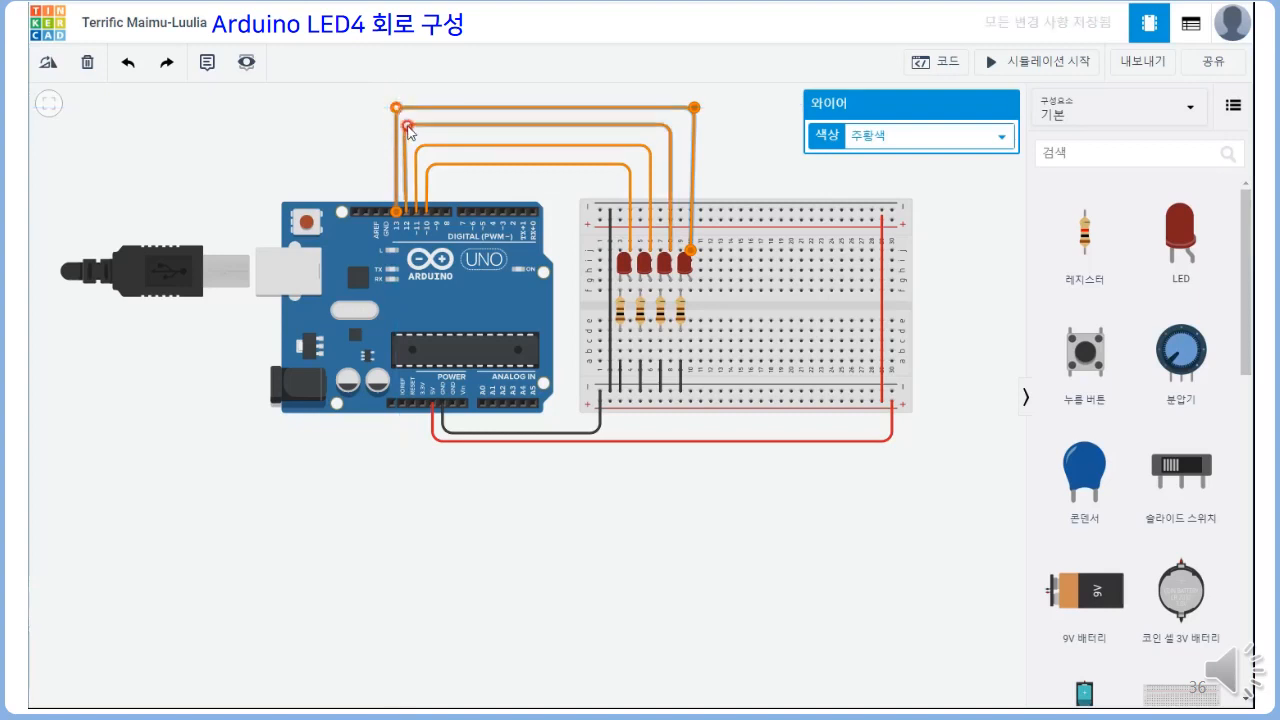
left_click_drag(407, 125, 406, 124)
left_click(692, 108)
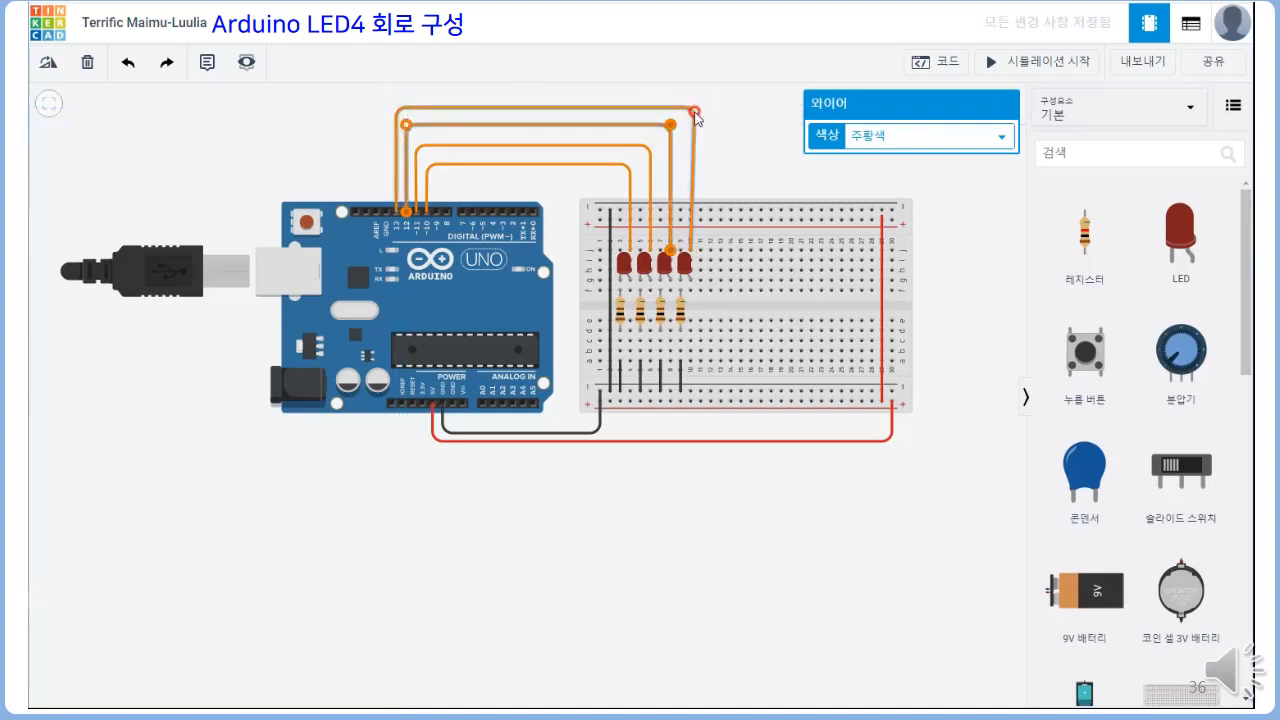
left_click_drag(690, 107, 690, 108)
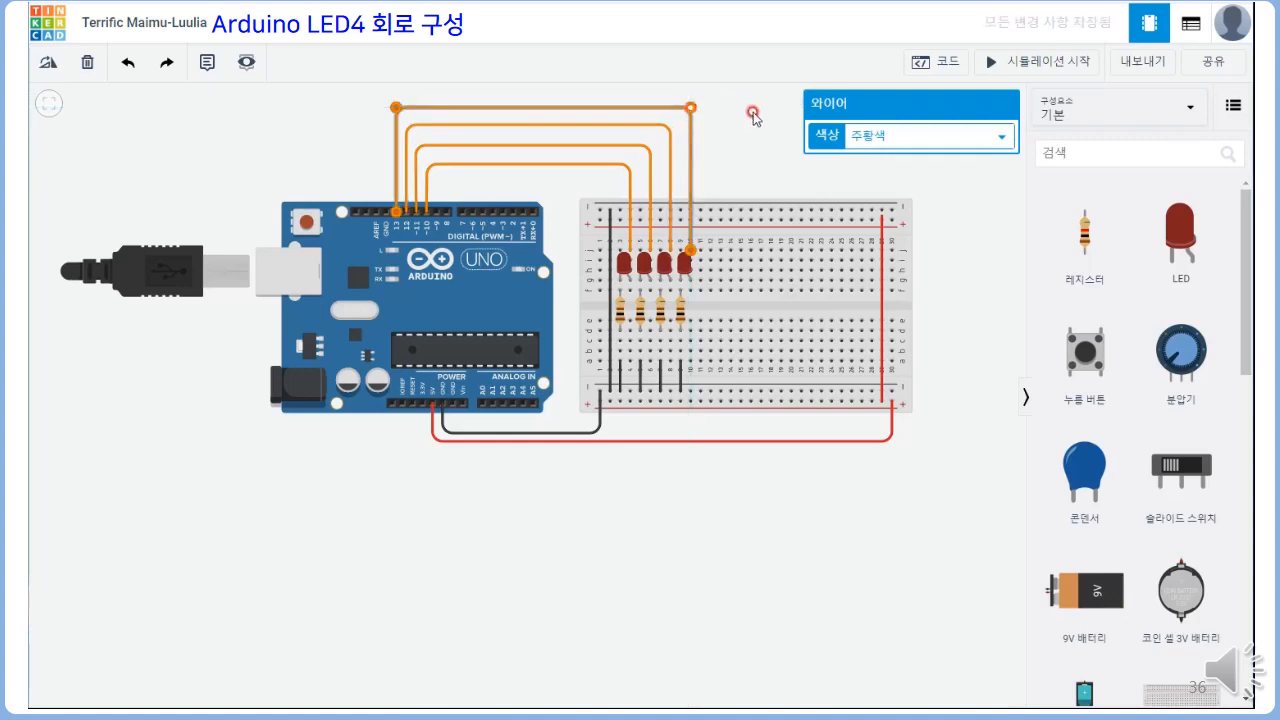
left_click(745, 116)
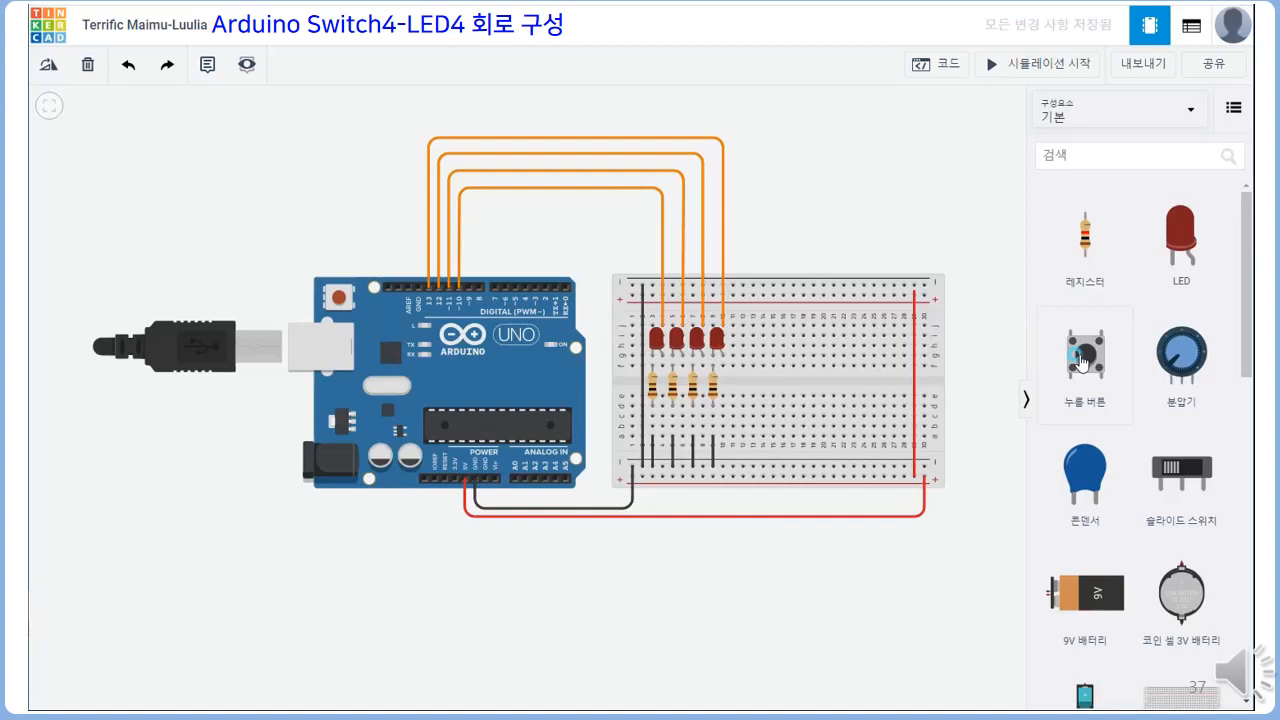
Place a push button across the breadboard's centre gap at columns 14–16 and name it SW1
left_click_drag(1082, 362, 777, 382)
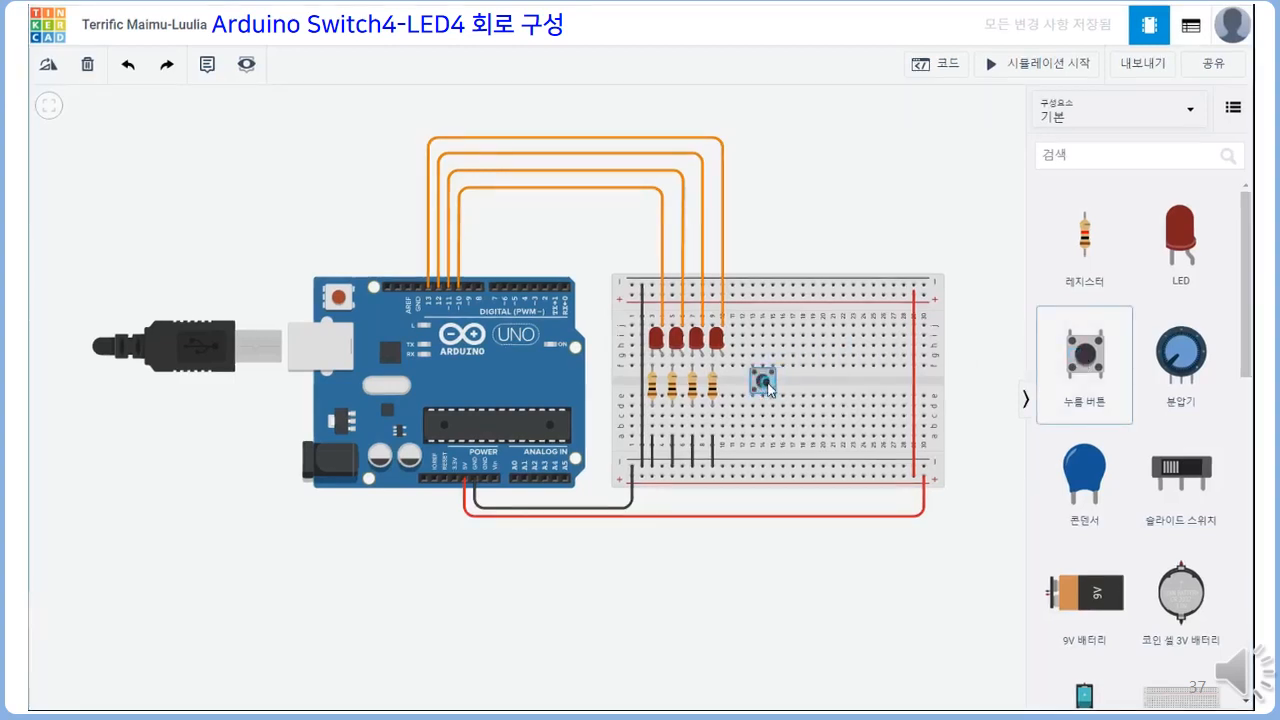
left_click(776, 382)
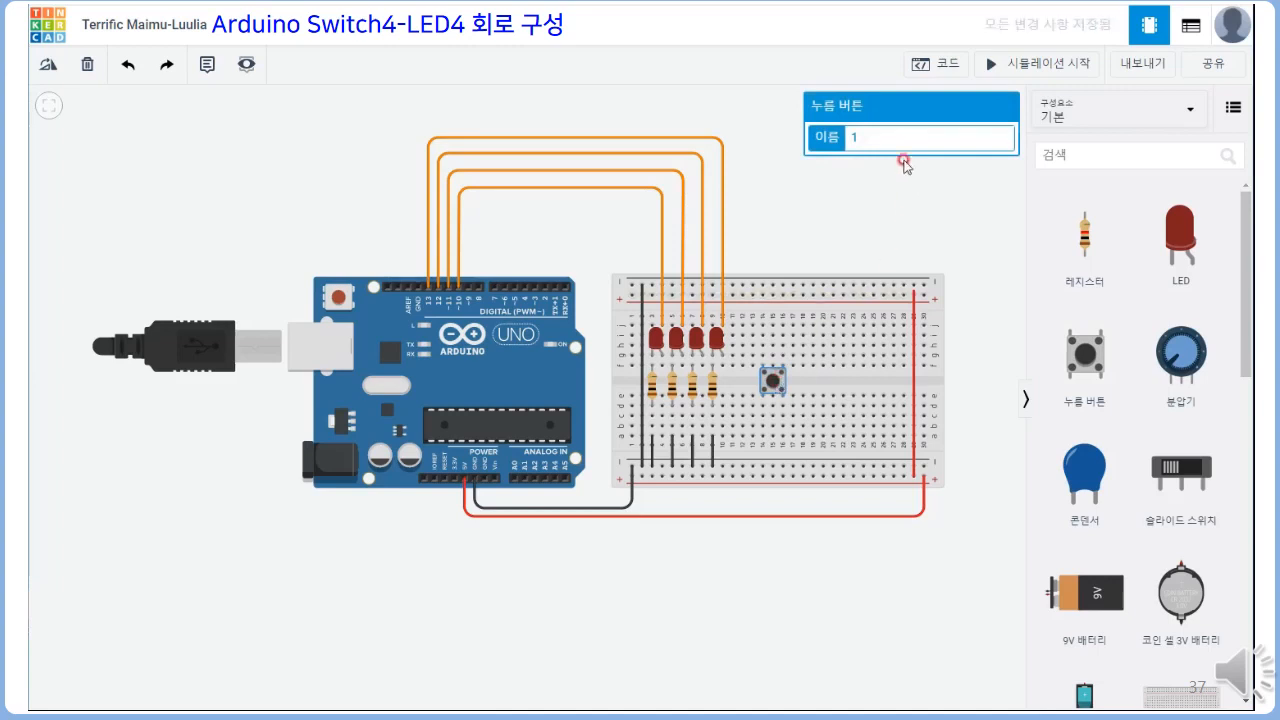
left_click_drag(873, 134, 815, 139)
type("SW1")
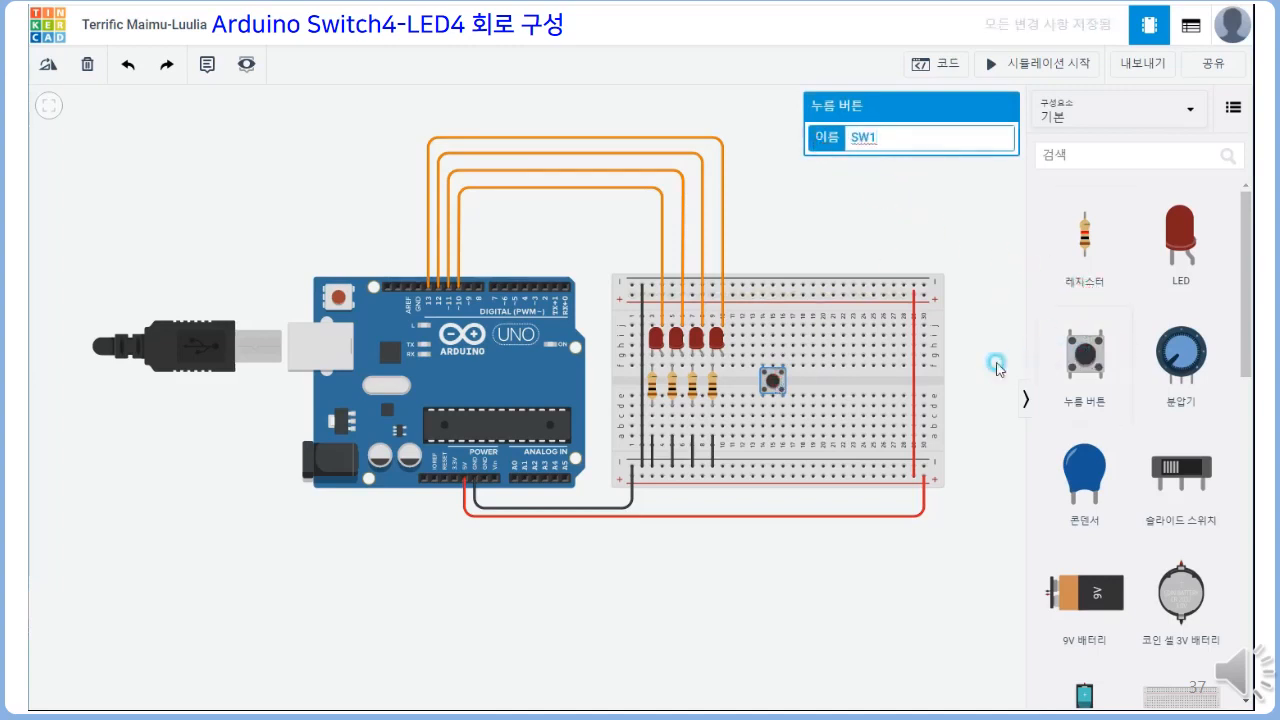
Place a second push button across the centre gap at columns 17–19 and name it SW2
left_click(1084, 355)
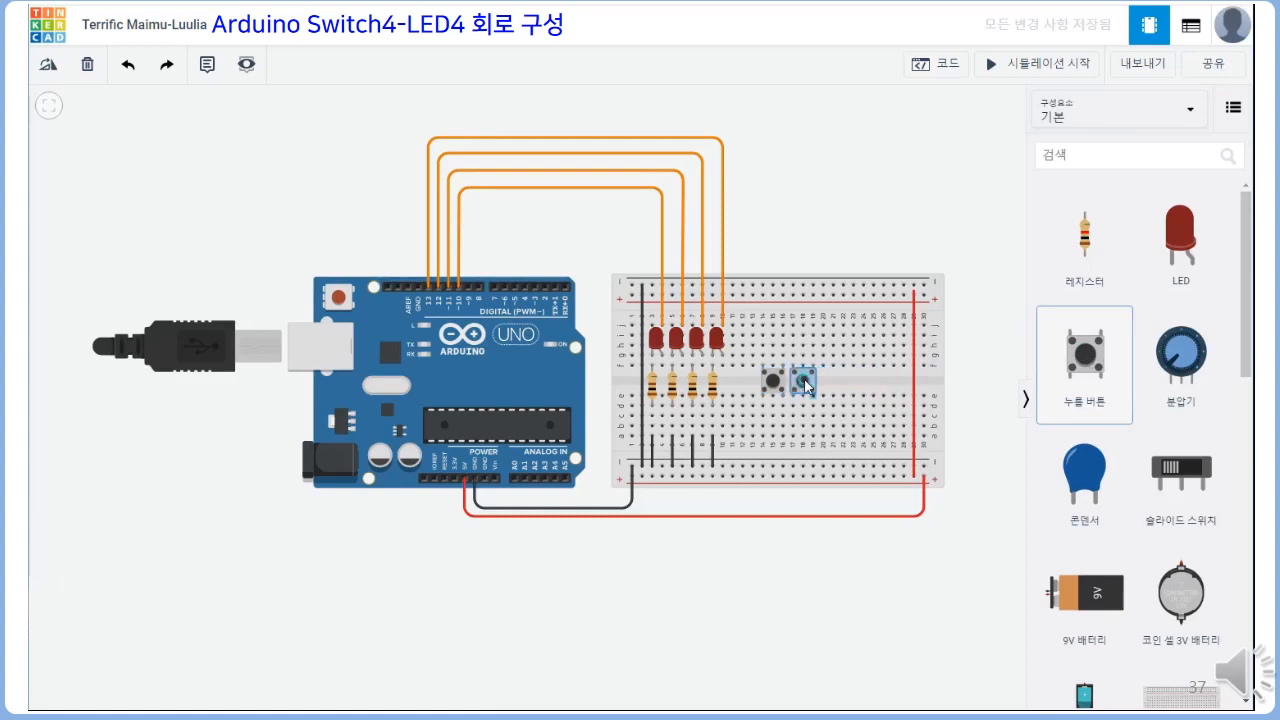
left_click(805, 382)
left_click_drag(862, 132, 832, 143)
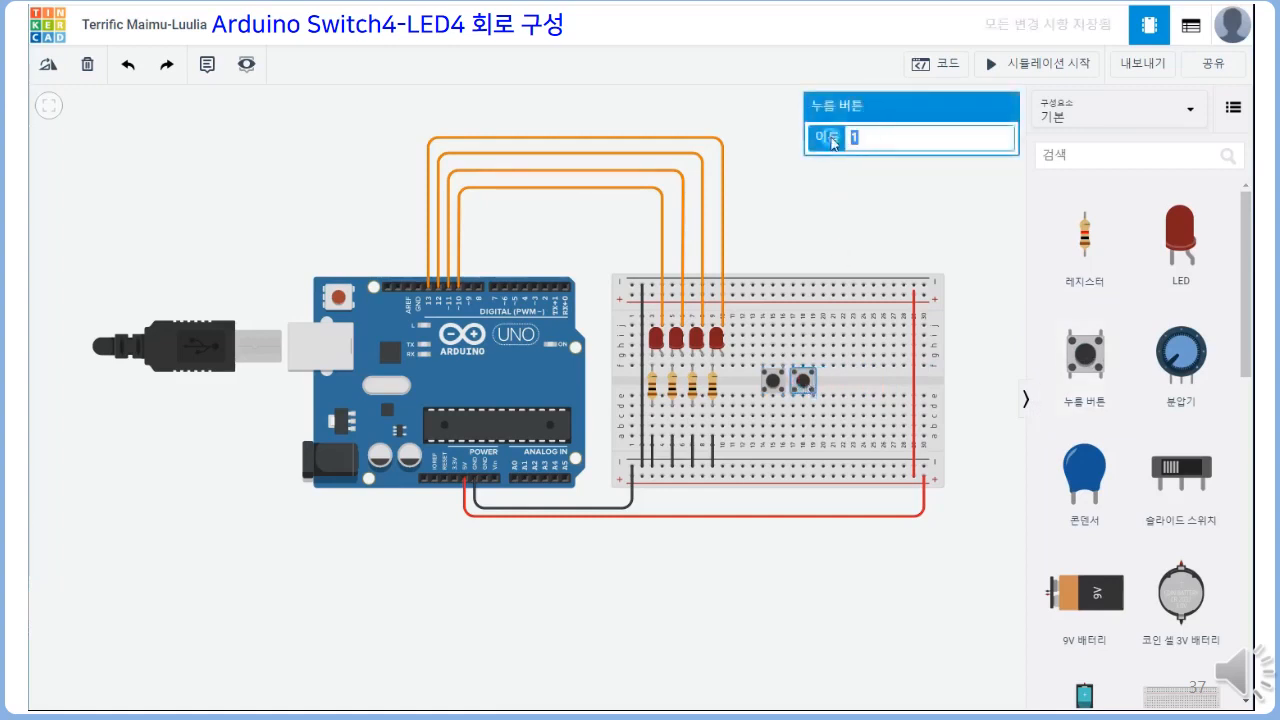
type("SW2")
Place two more push buttons across the centre gap at columns 20–22 and 23–25, continuing the naming up to SW4
left_click(1088, 358)
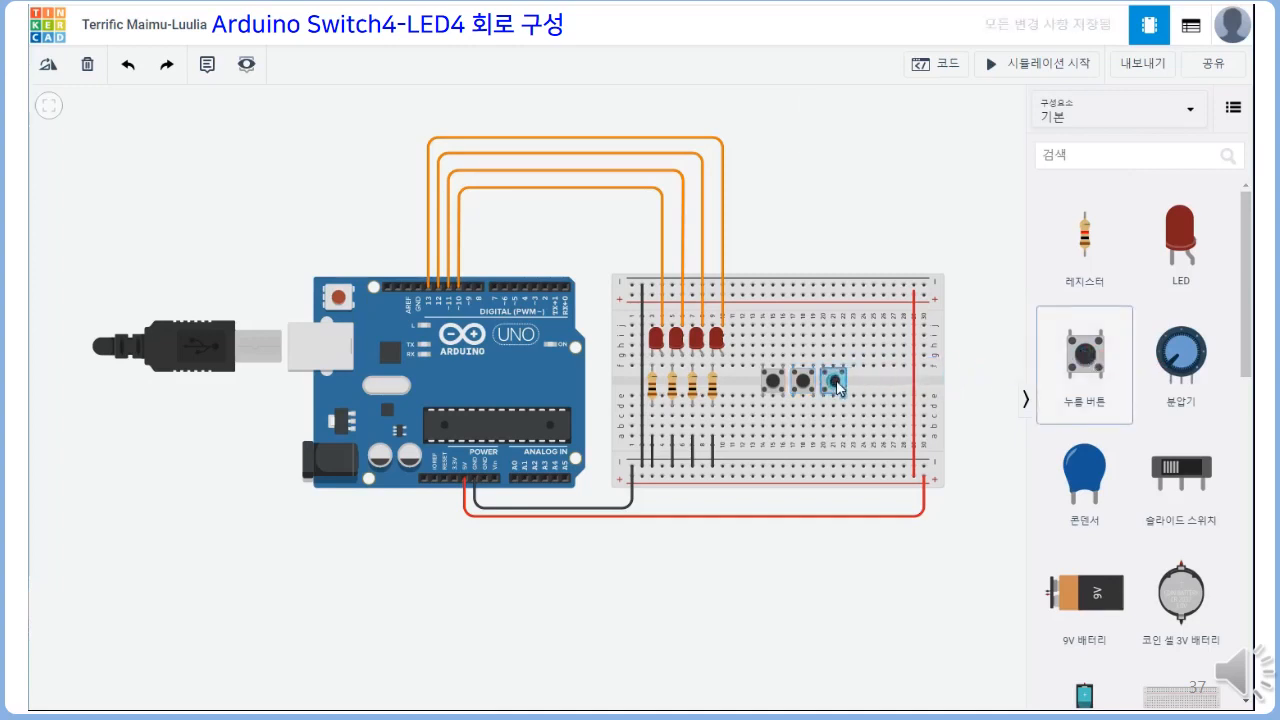
left_click(837, 388)
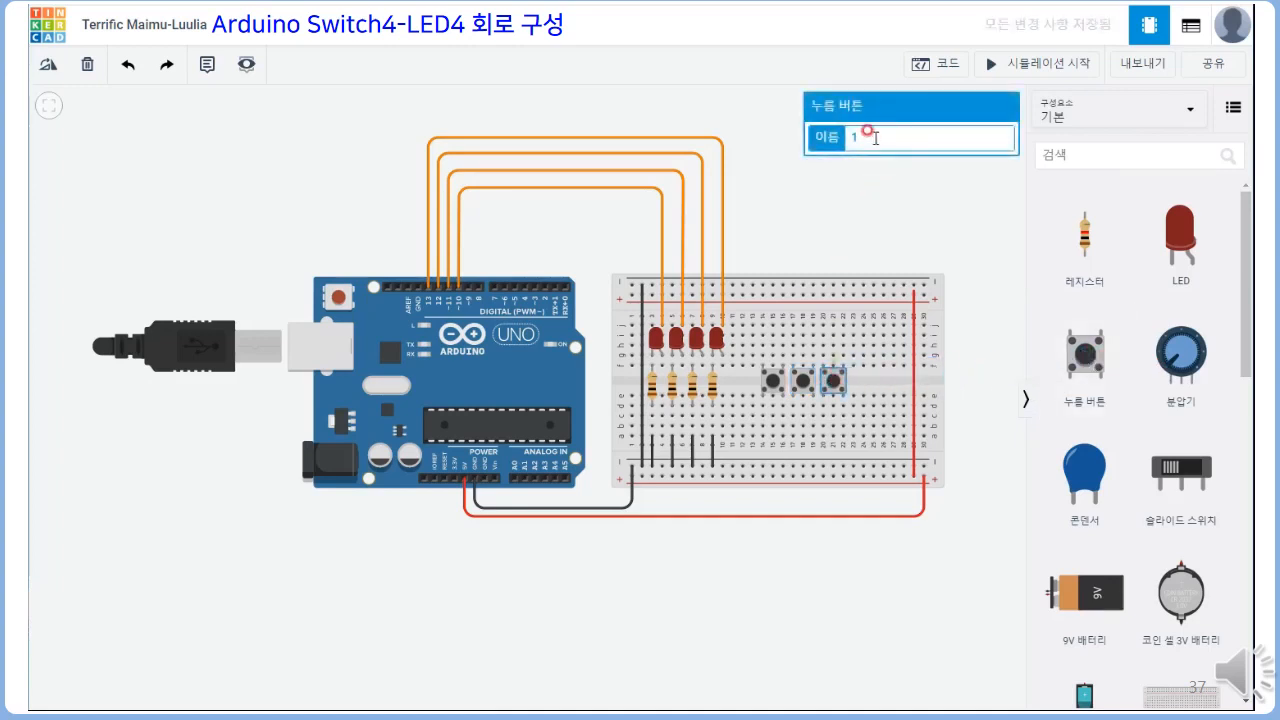
left_click_drag(866, 132, 822, 147)
left_click(1084, 352)
left_click(866, 384)
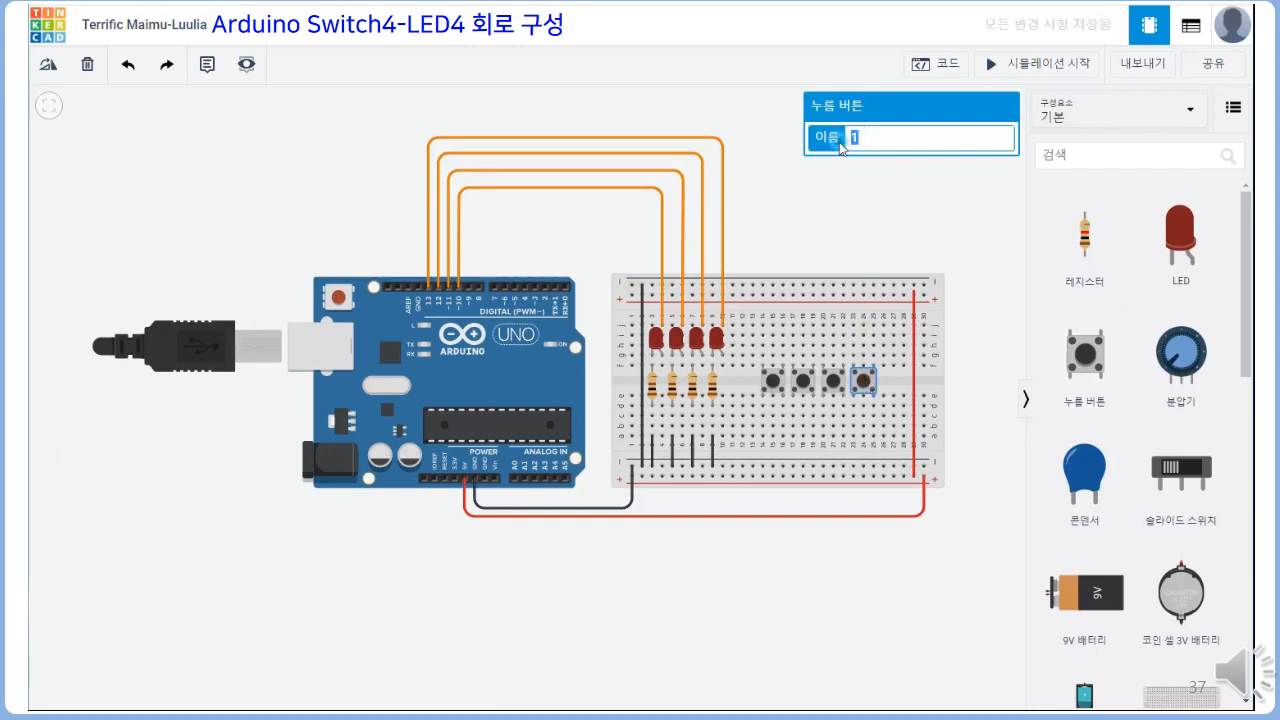
left_click(874, 210)
Place four resistors from the upper negative rail to holes j16, j19, j22 and j25, one above each push button
left_click_drag(1085, 243, 784, 310)
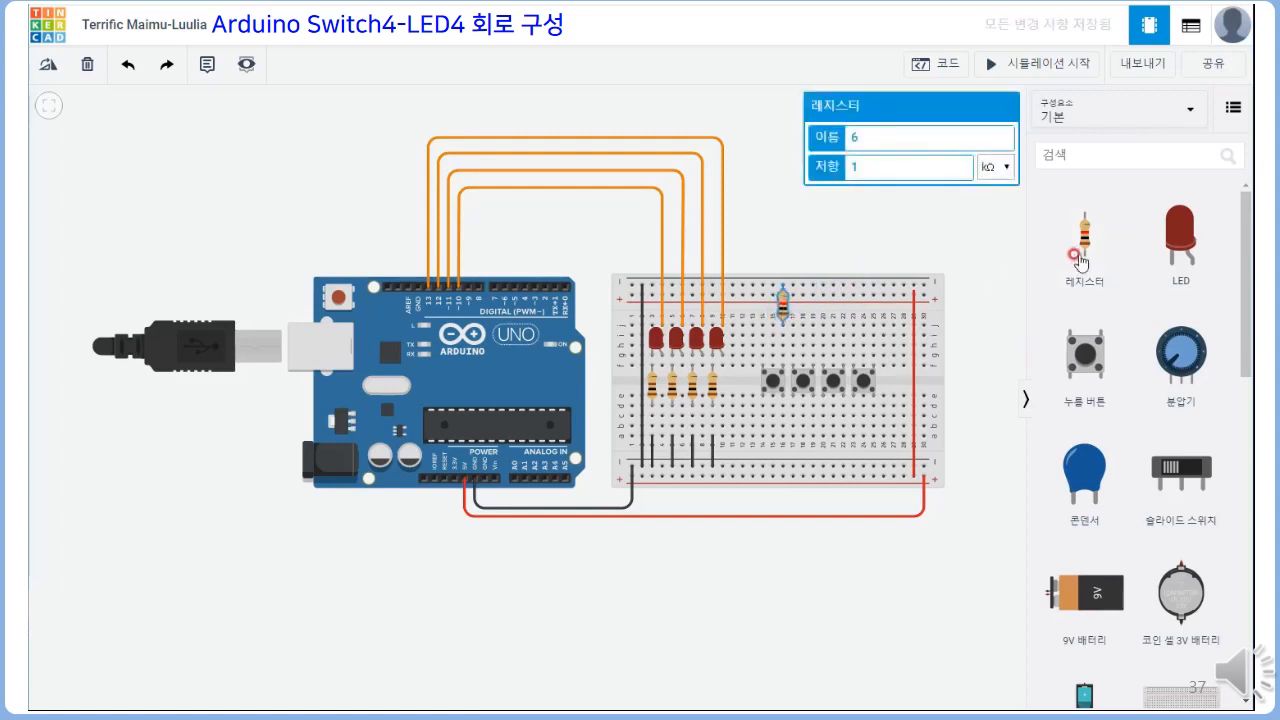
left_click_drag(1072, 252, 818, 316)
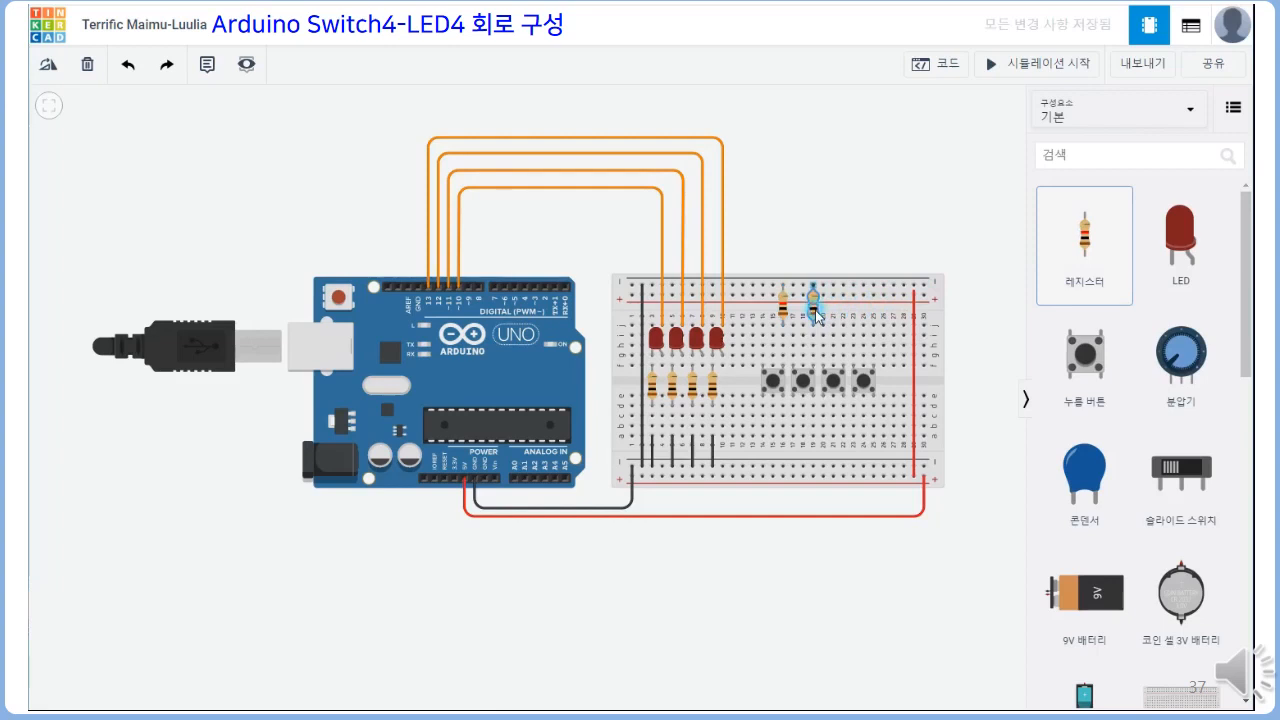
left_click_drag(1076, 240, 848, 313)
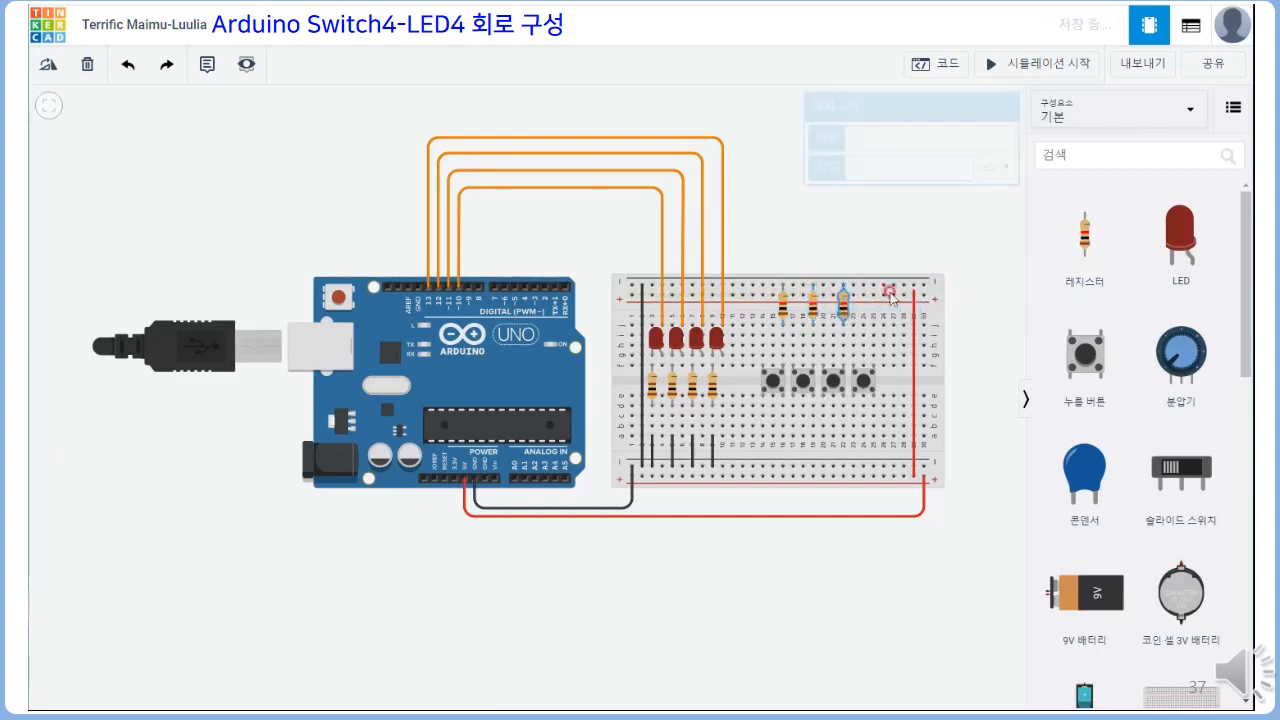
left_click_drag(1080, 242, 873, 310)
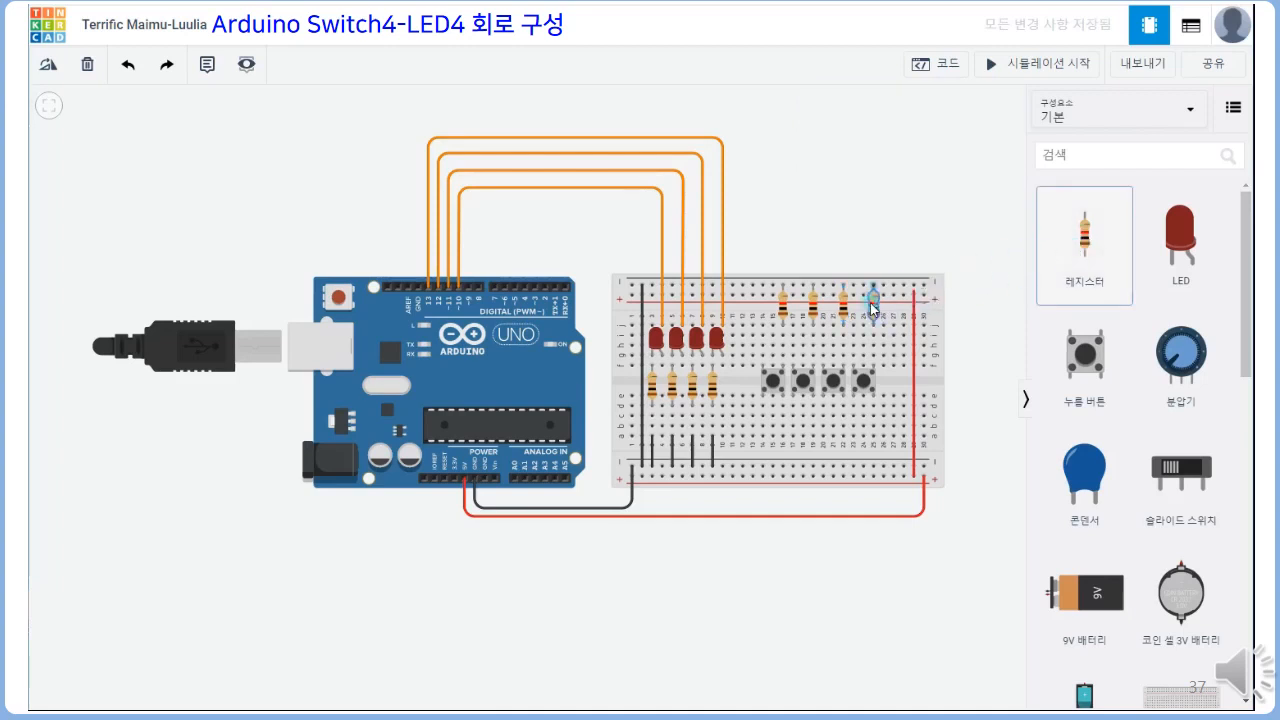
left_click(962, 193)
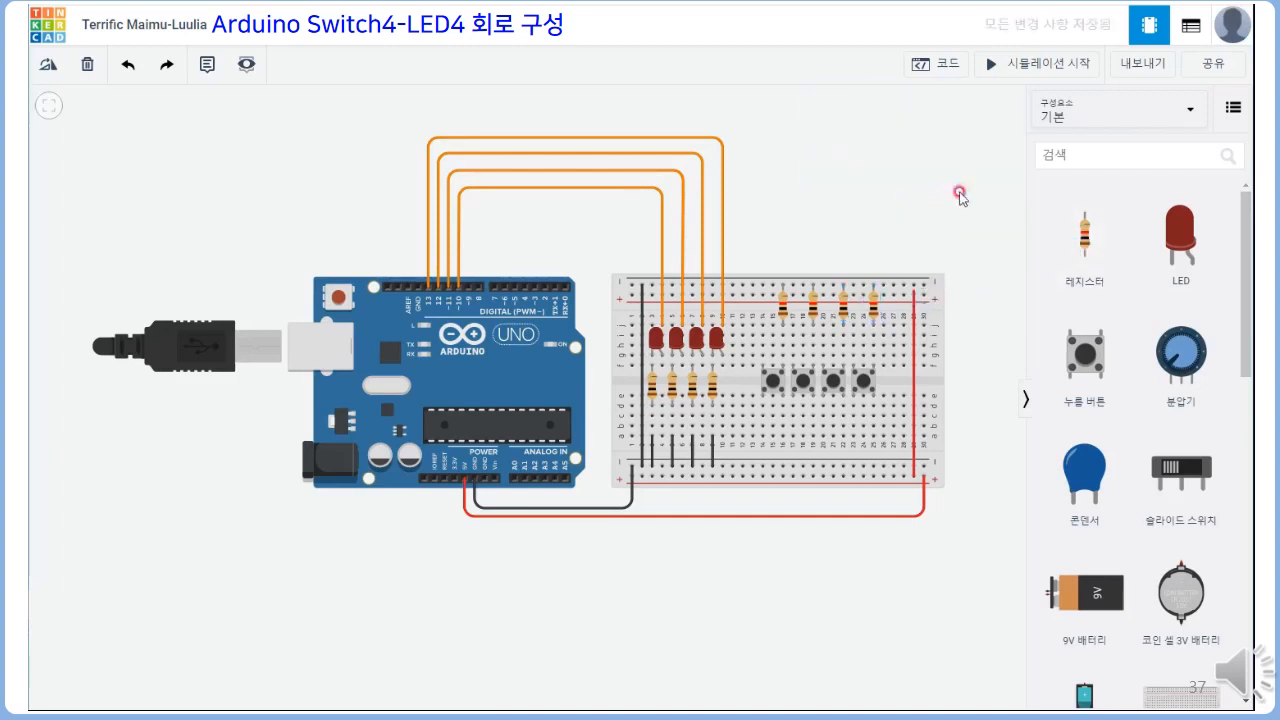
Wire the upper positive rail to holes j14 and j17 above SW1 and SW2 and colour both wires red (빨간색)
left_click(762, 297)
left_click(762, 325)
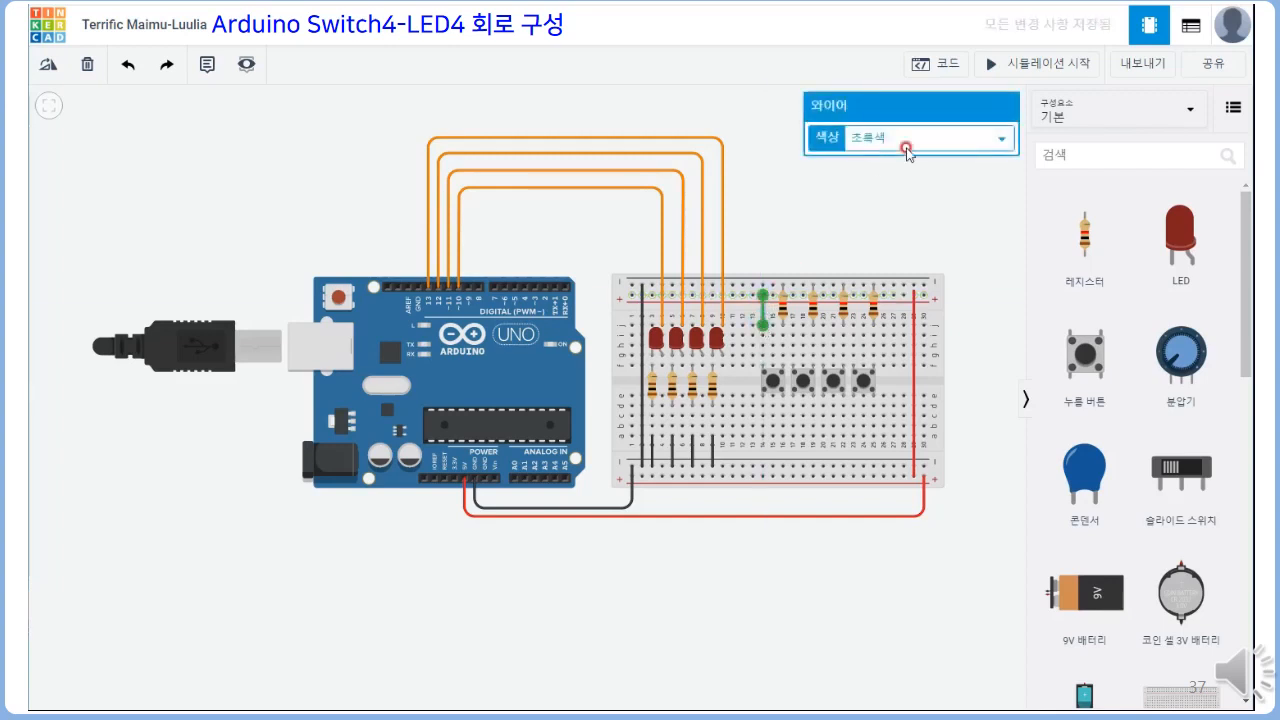
left_click(912, 142)
left_click(898, 181)
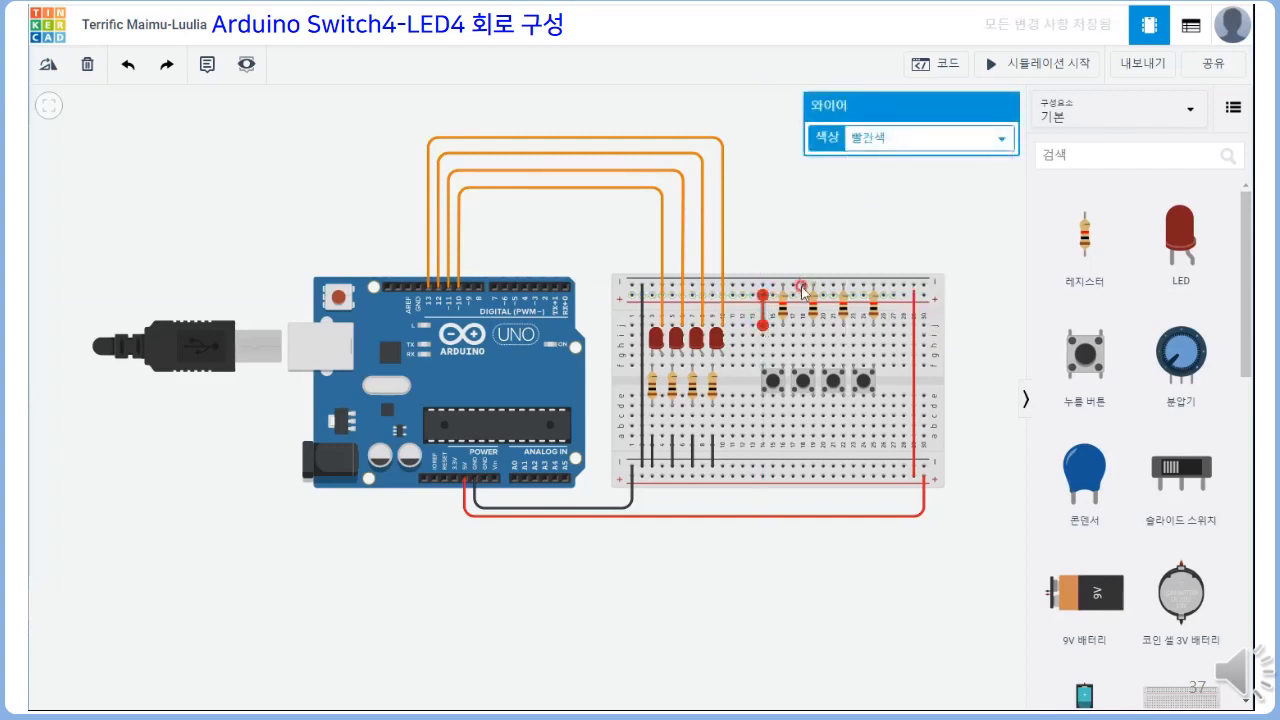
left_click(792, 290)
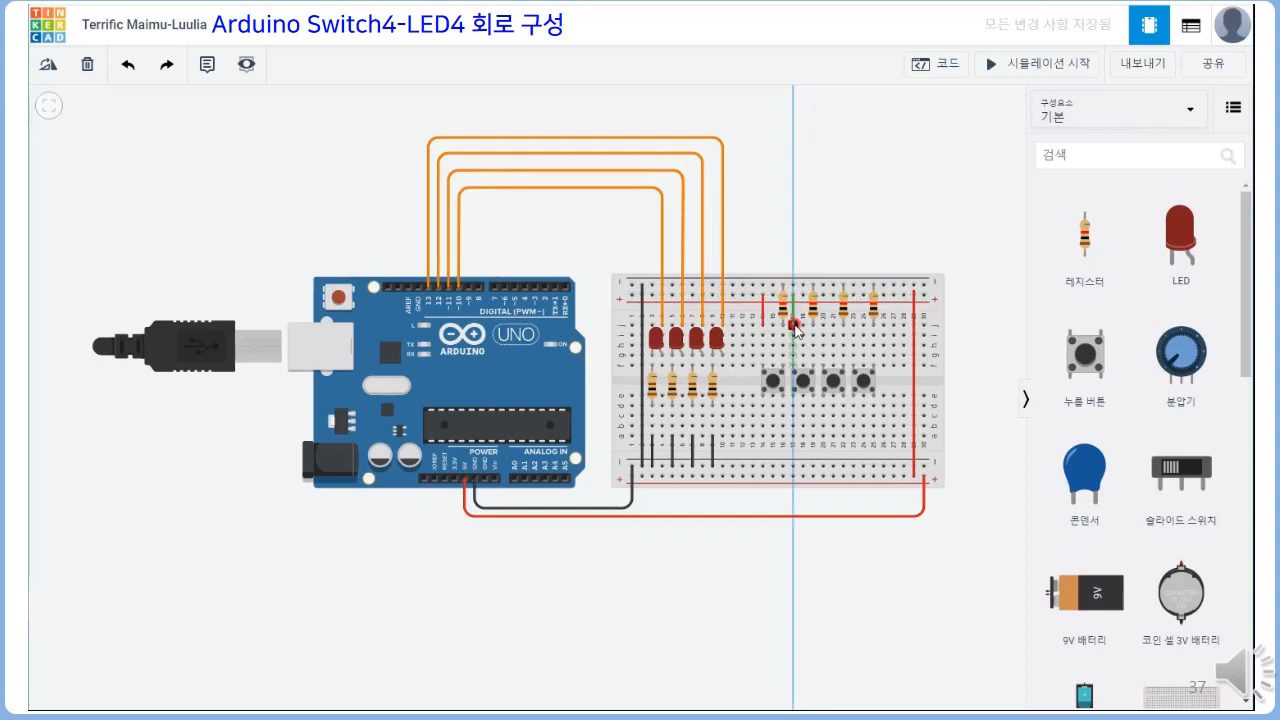
left_click(793, 325)
left_click(918, 137)
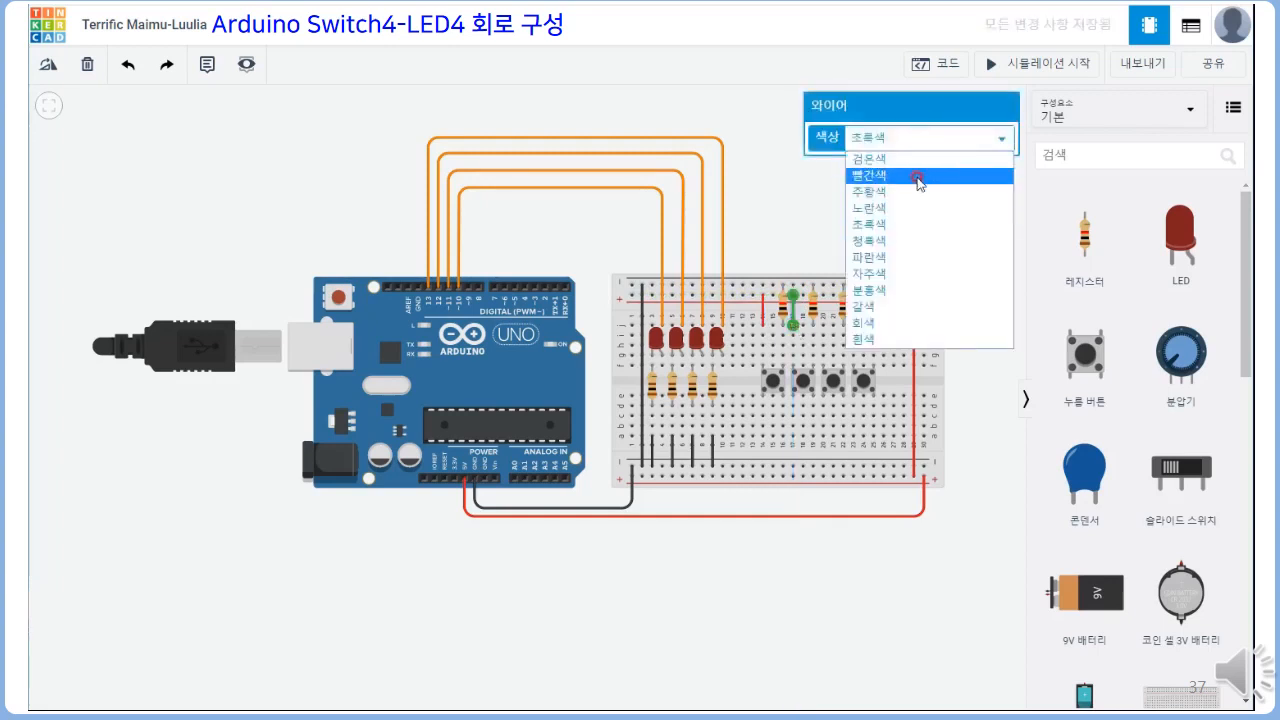
left_click(917, 177)
Wire the upper positive rail to holes j20 and j23 above the third and fourth push buttons, colouring both wires red (빨간색)
left_click(822, 295)
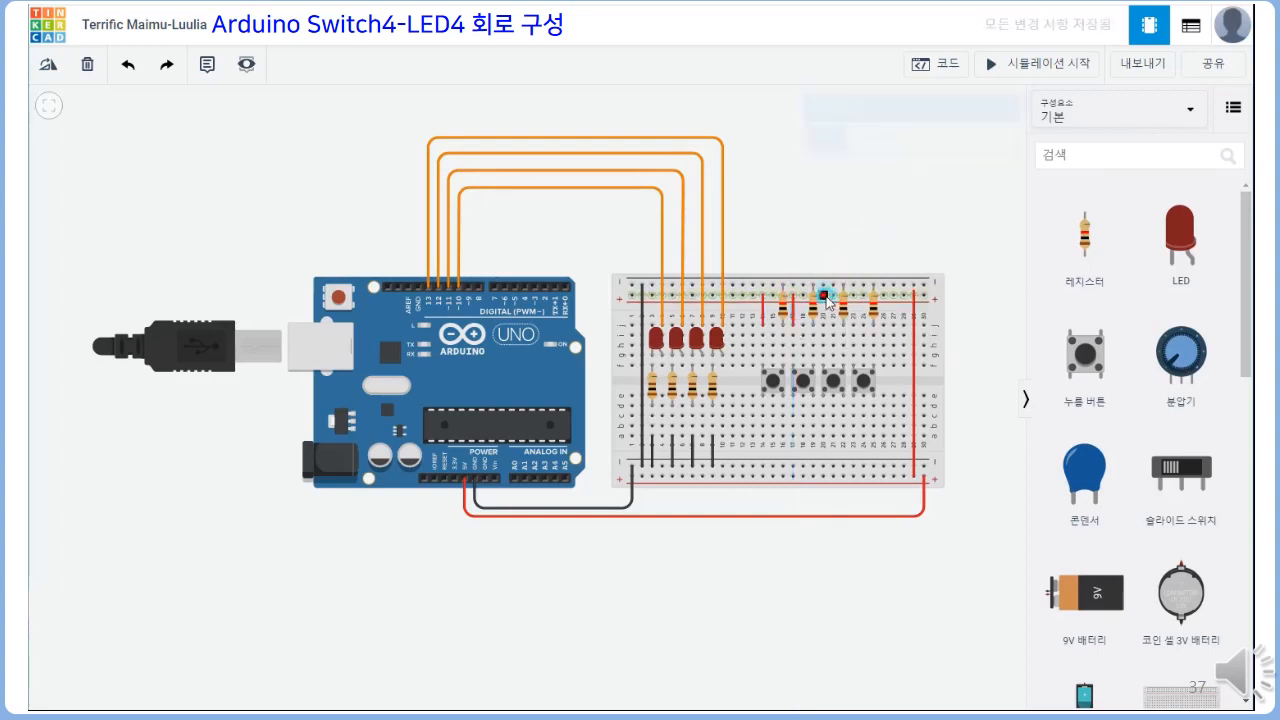
left_click(822, 324)
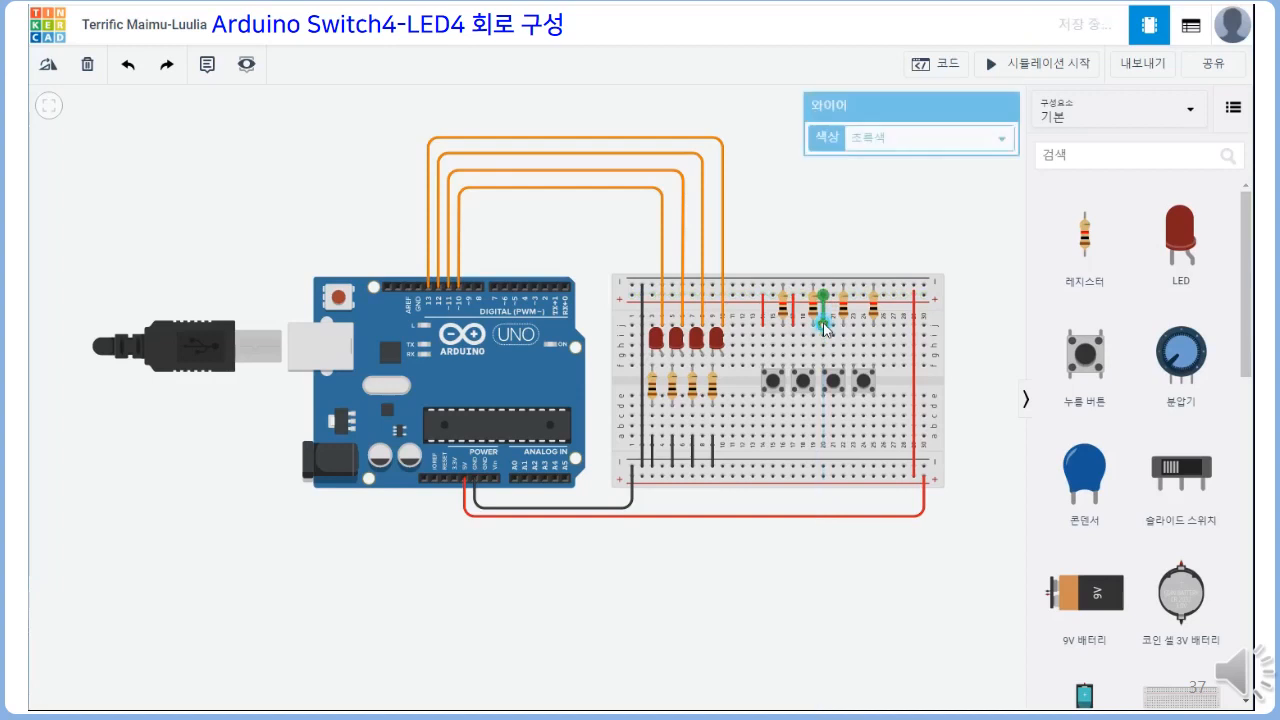
left_click(916, 137)
left_click(902, 177)
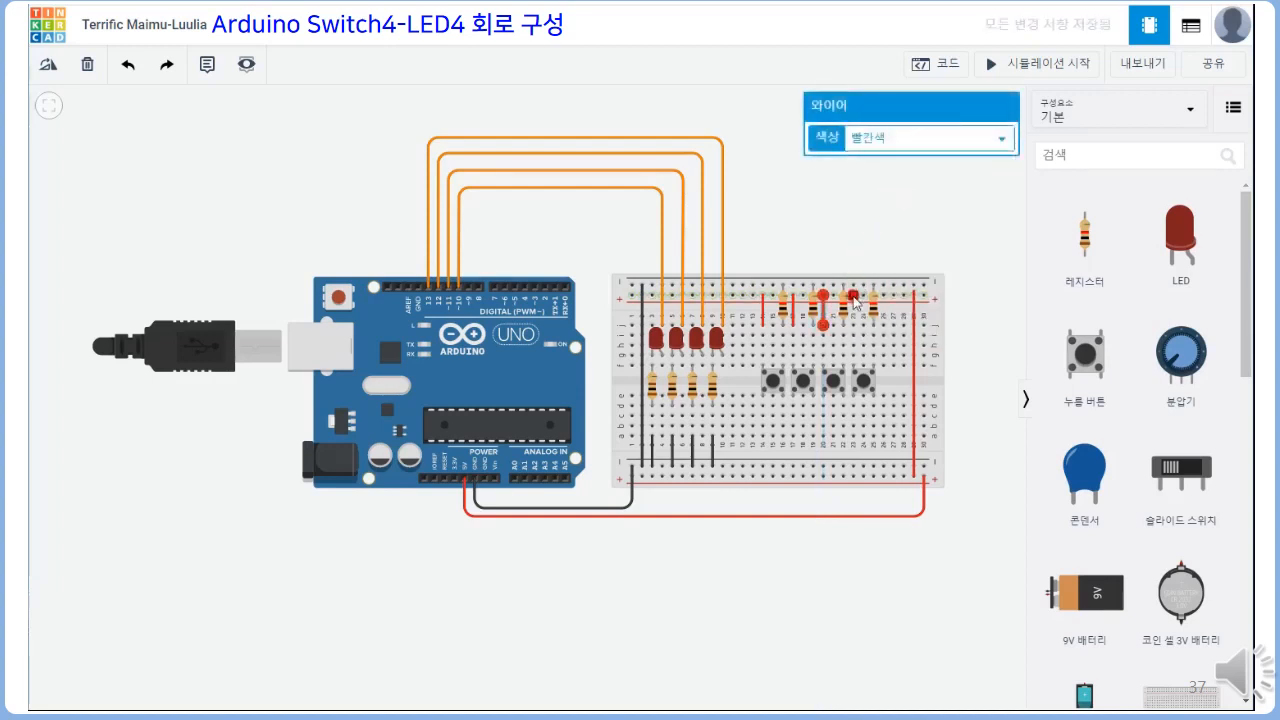
left_click(853, 295)
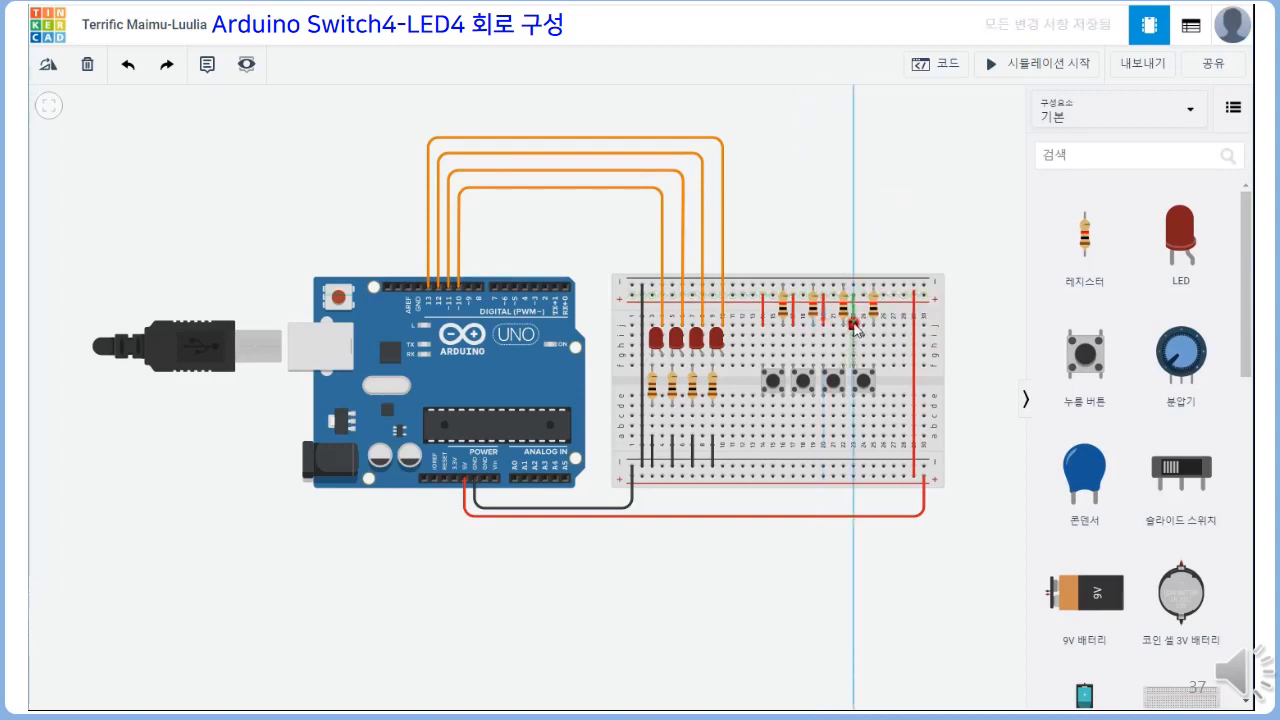
left_click(853, 325)
left_click(914, 138)
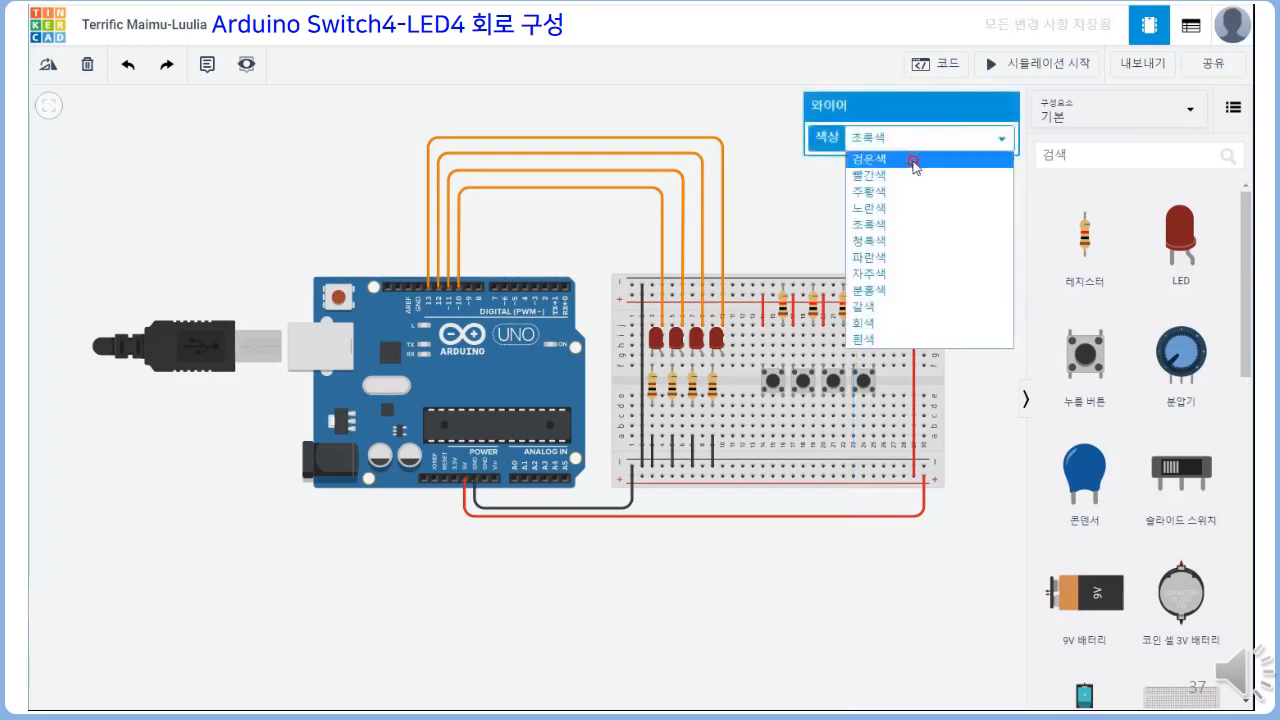
left_click(905, 176)
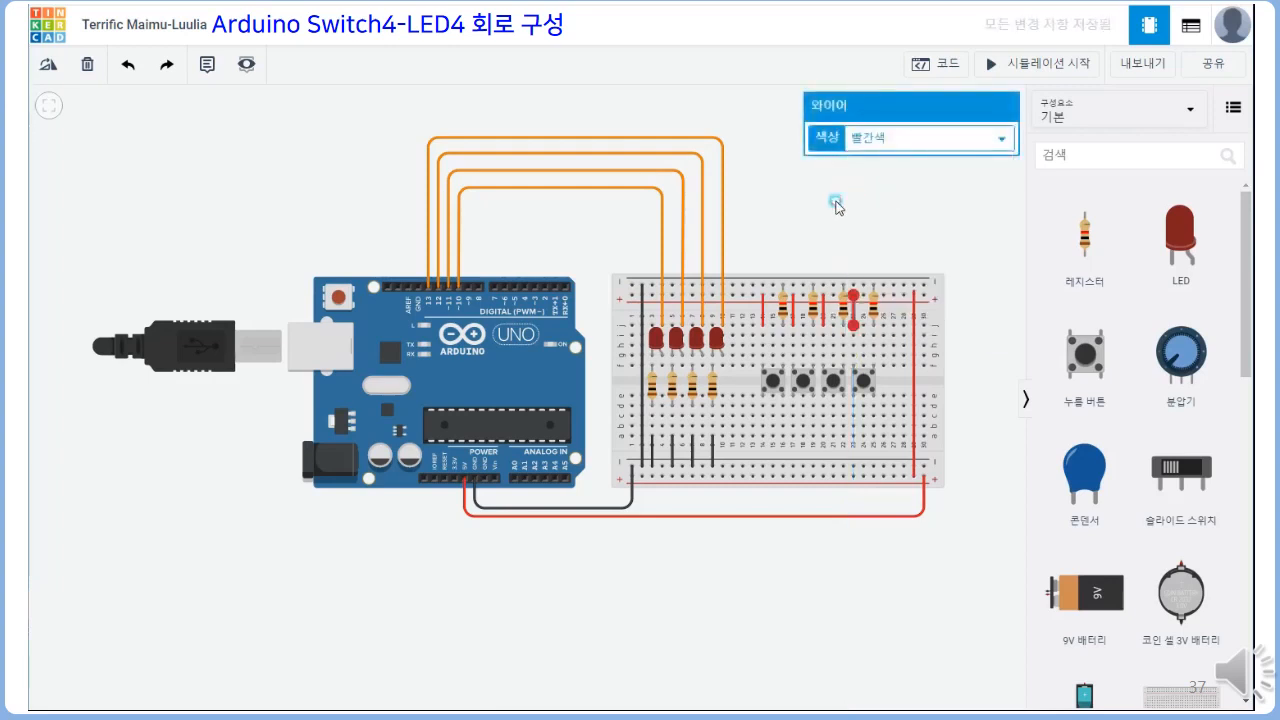
left_click(836, 205)
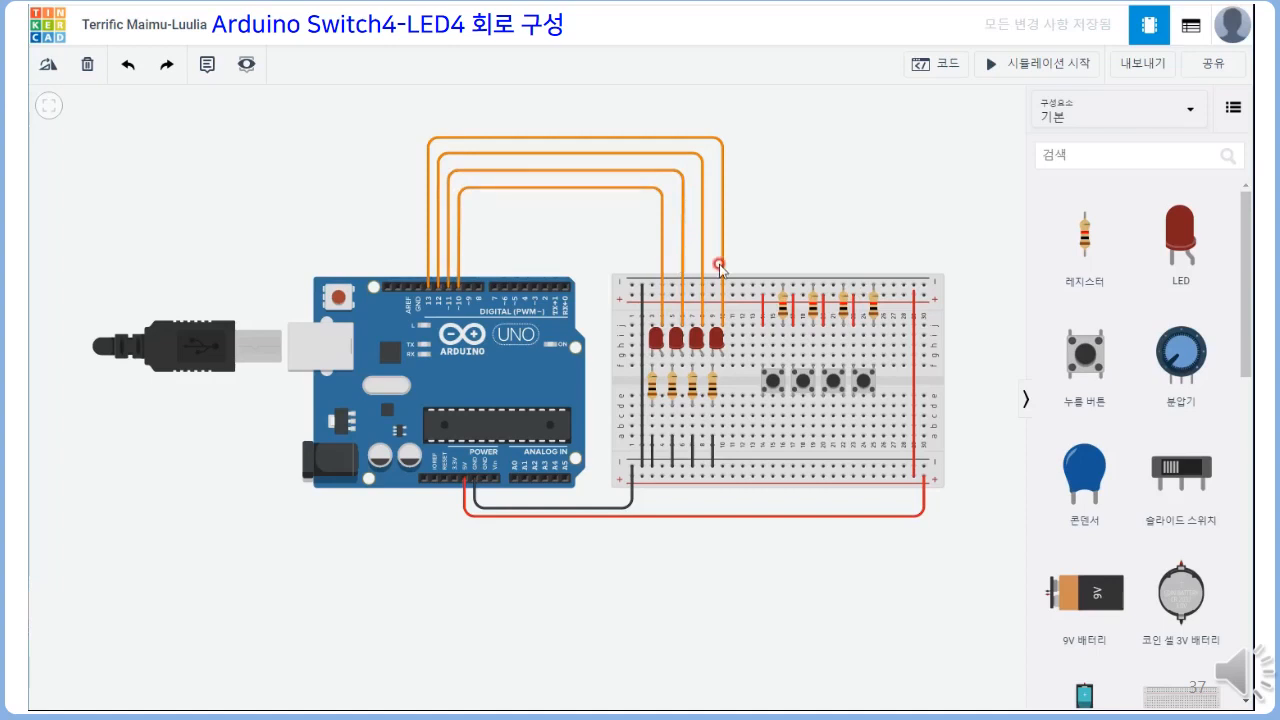
left_click(774, 325)
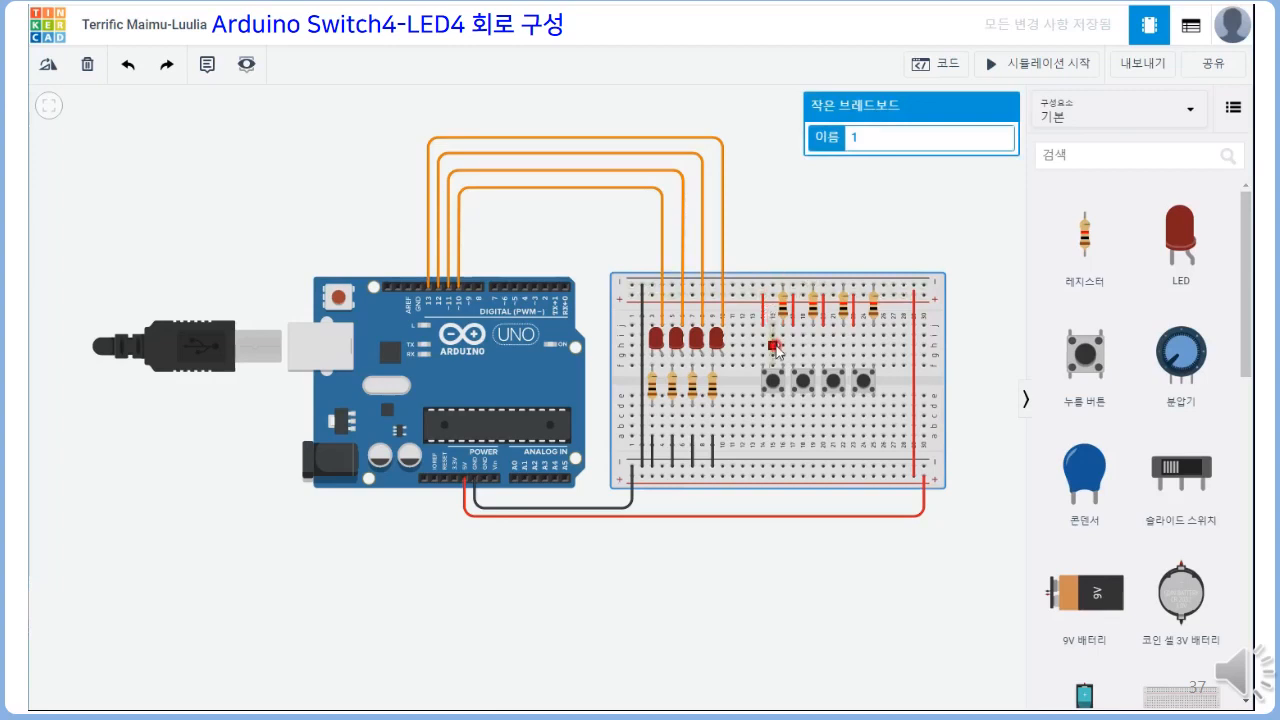
Wire hole j15 above SW1 to Arduino digital pin 2, routing the green wire up and across above the boards
left_click(773, 322)
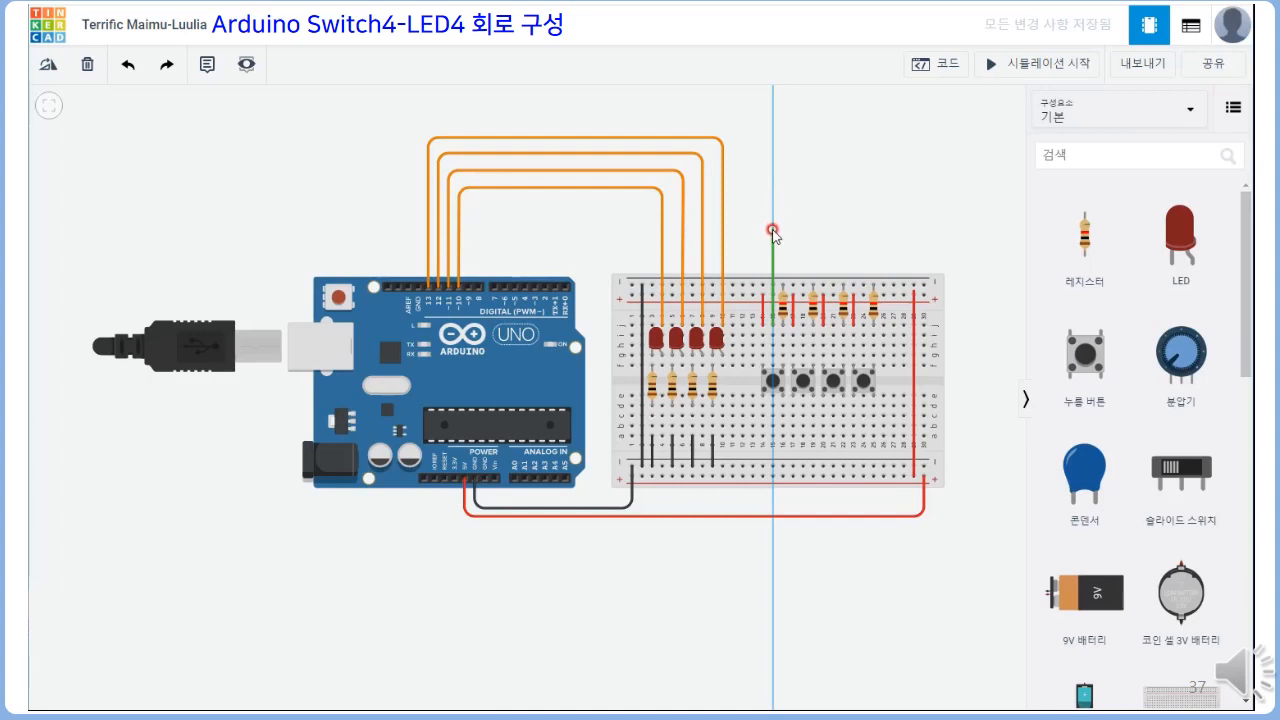
left_click(771, 244)
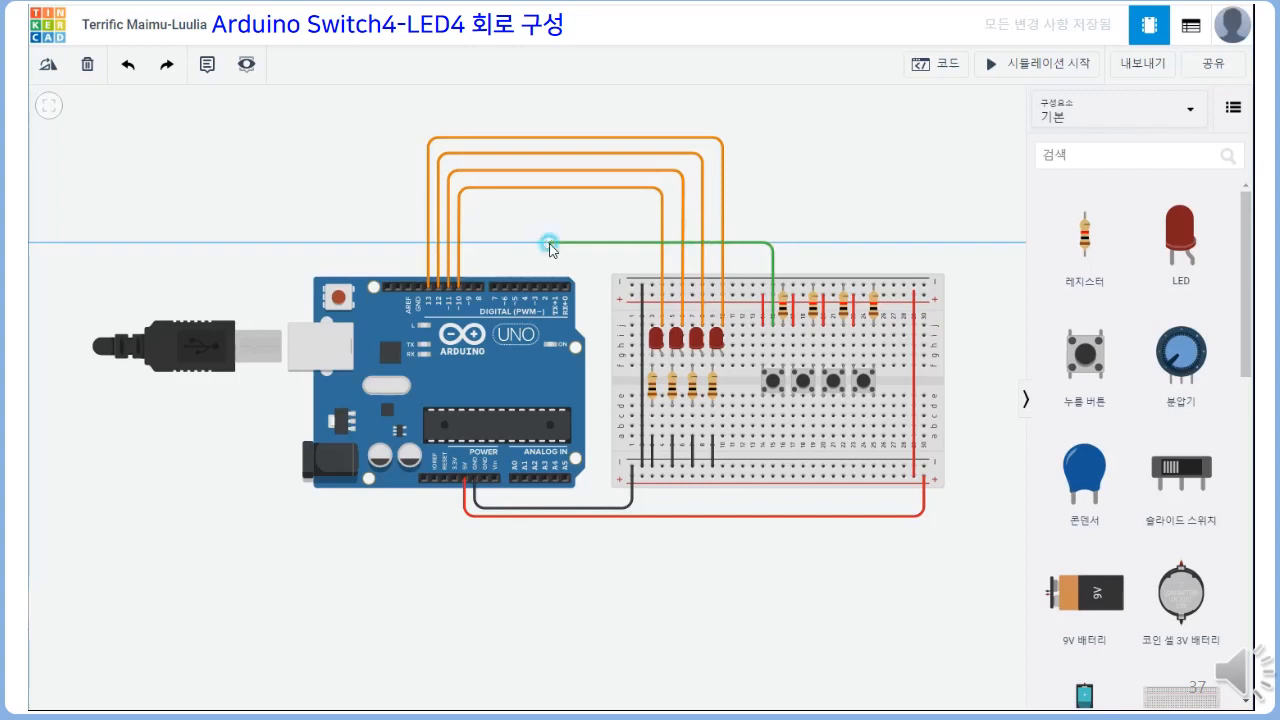
left_click(549, 244)
left_click(548, 290)
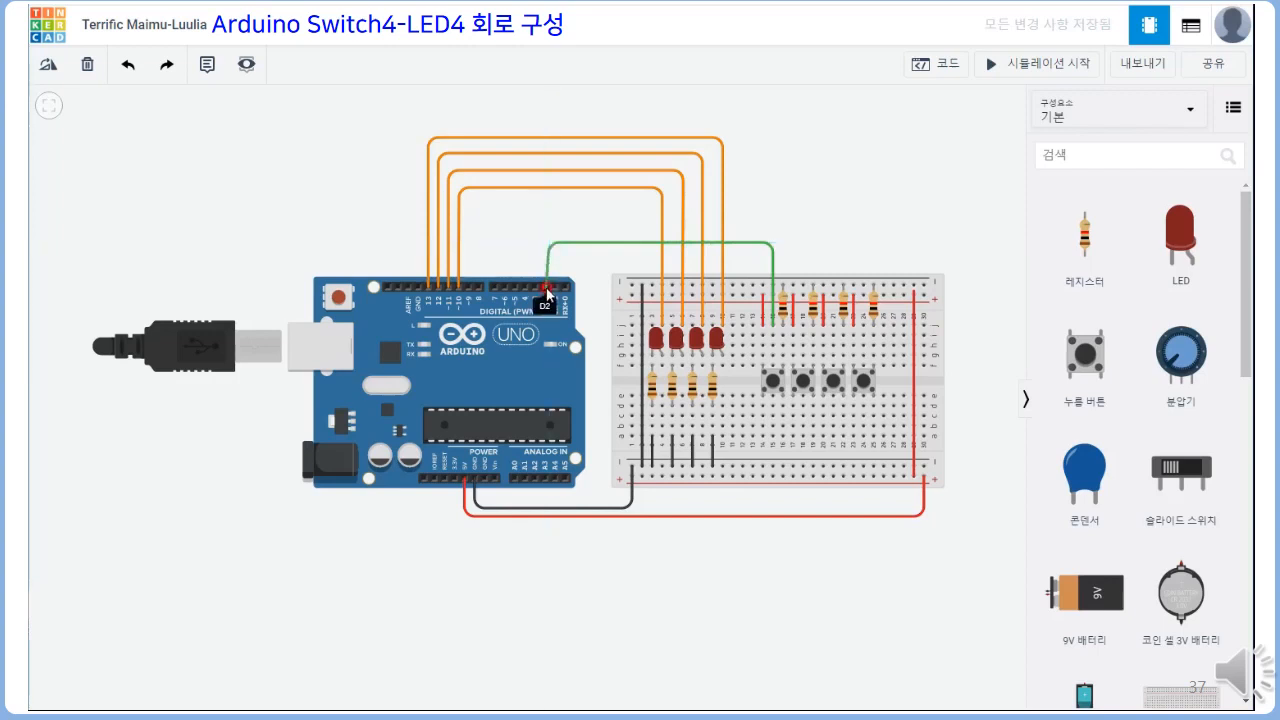
left_click(547, 289)
Straighten the bends of the digital pin 2 wire into right angles and join holes g15 and g16 with a short green wire
left_click_drag(549, 243, 548, 248)
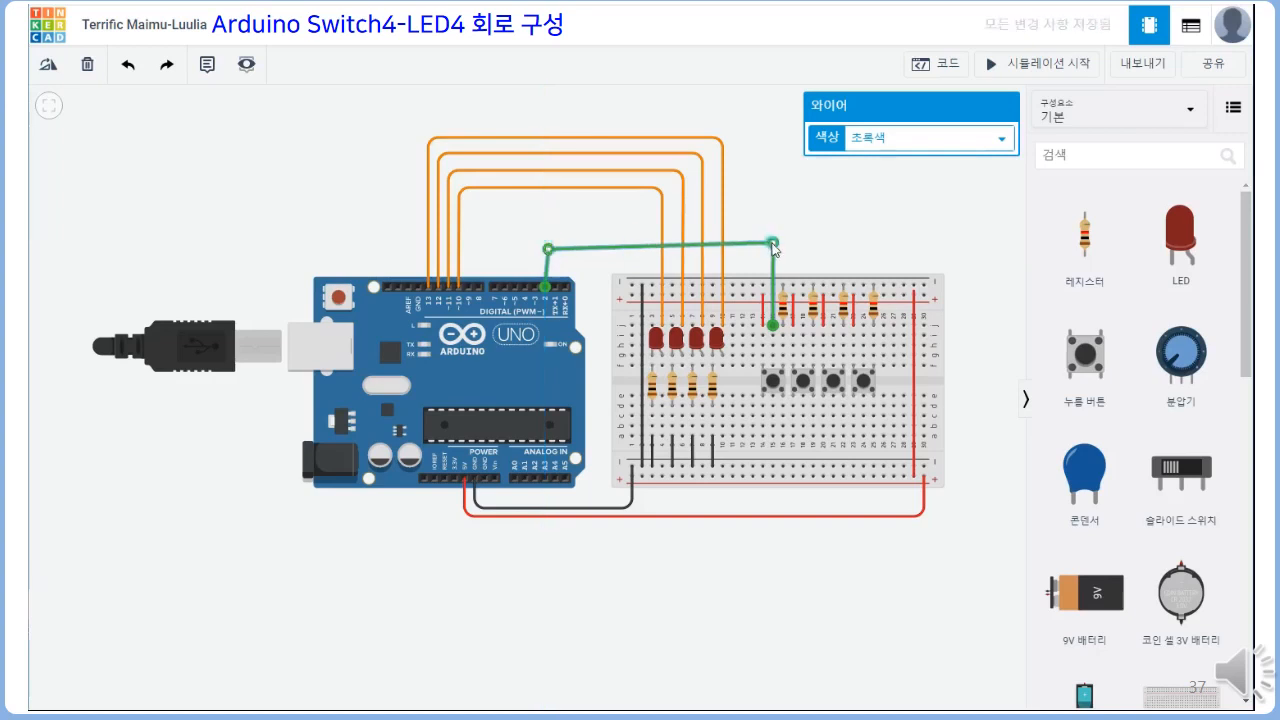
left_click_drag(772, 243, 772, 254)
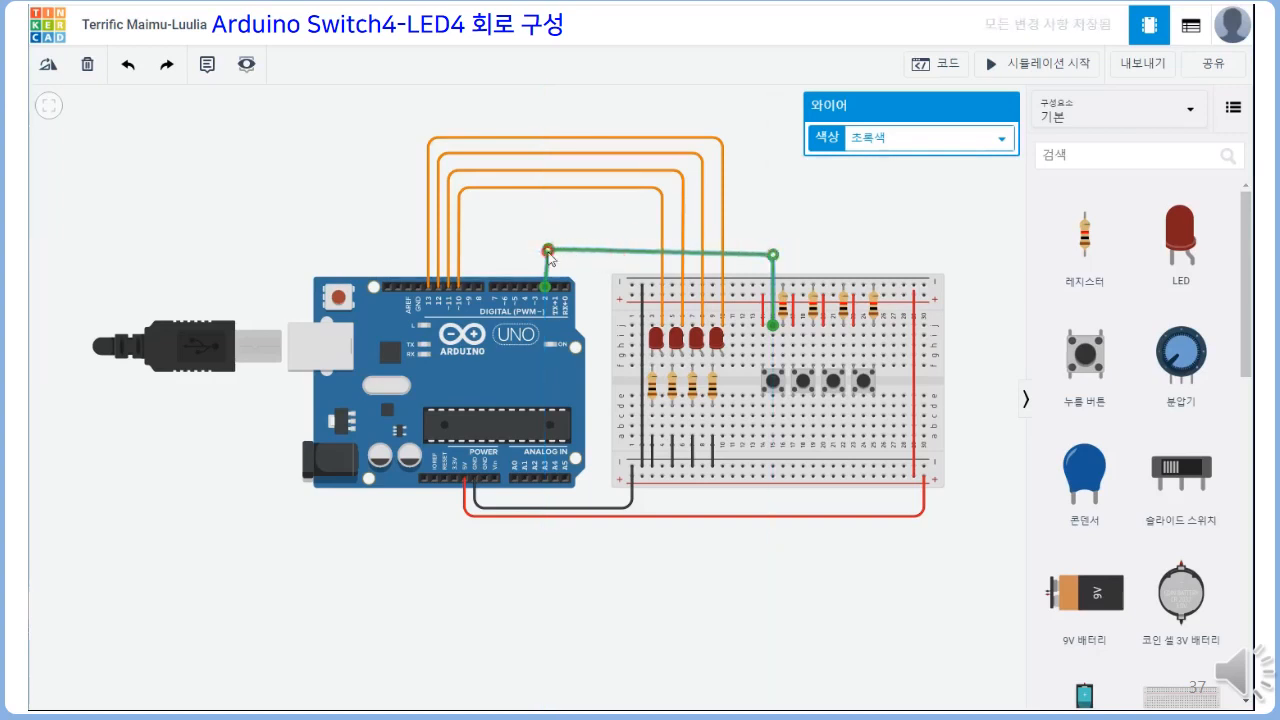
left_click_drag(549, 254, 544, 254)
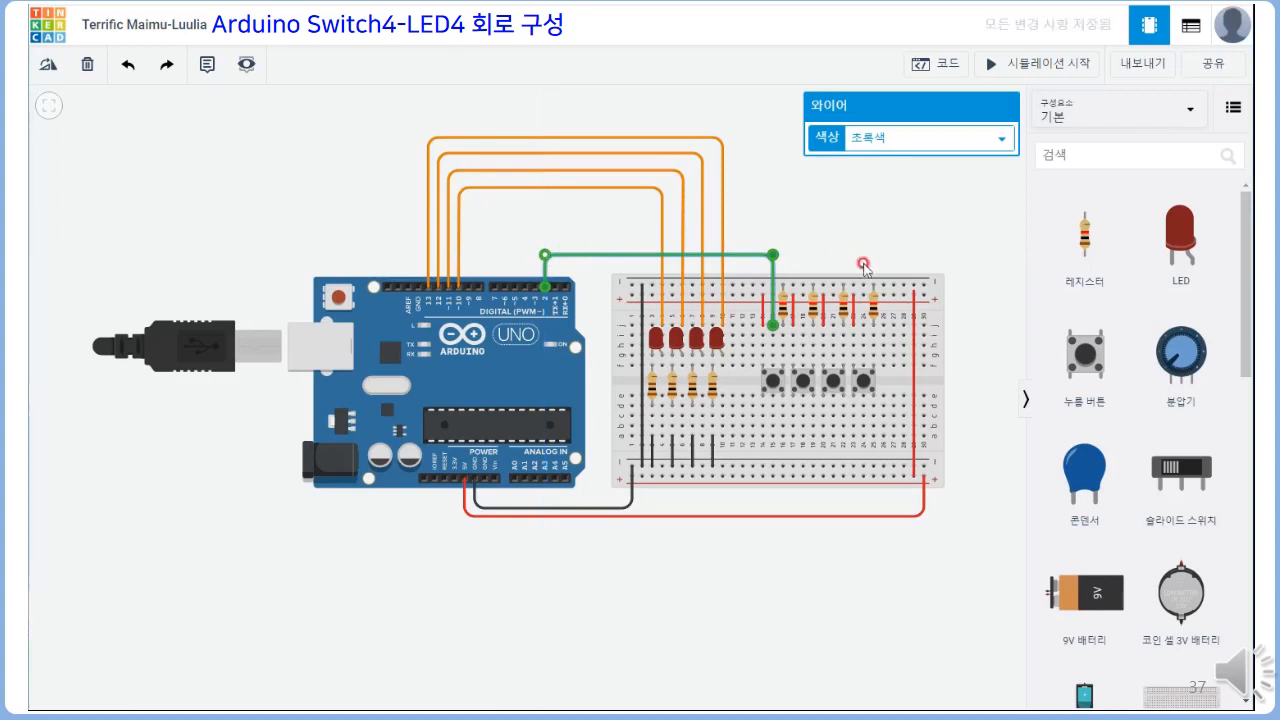
left_click(774, 352)
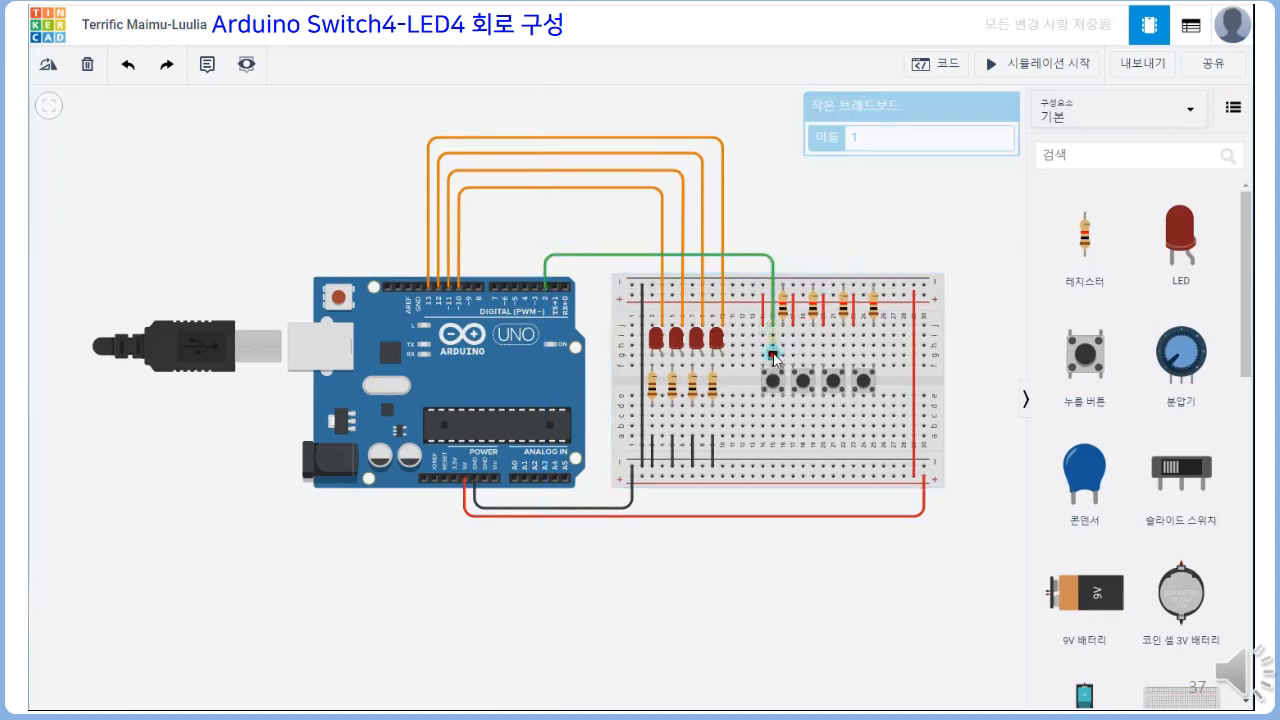
left_click(783, 355)
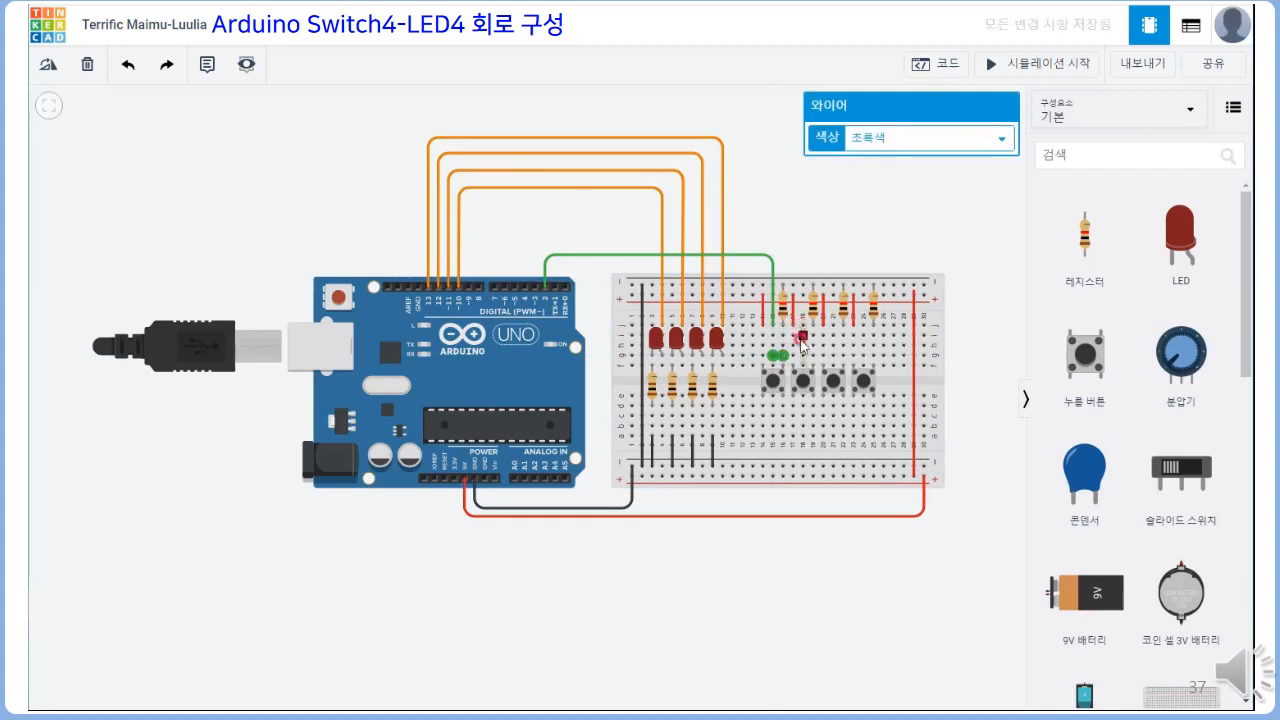
Wire hole j18 above SW2 to digital pin 3, routed above the pin 2 wire, and join holes g18 and g19
left_click(803, 323)
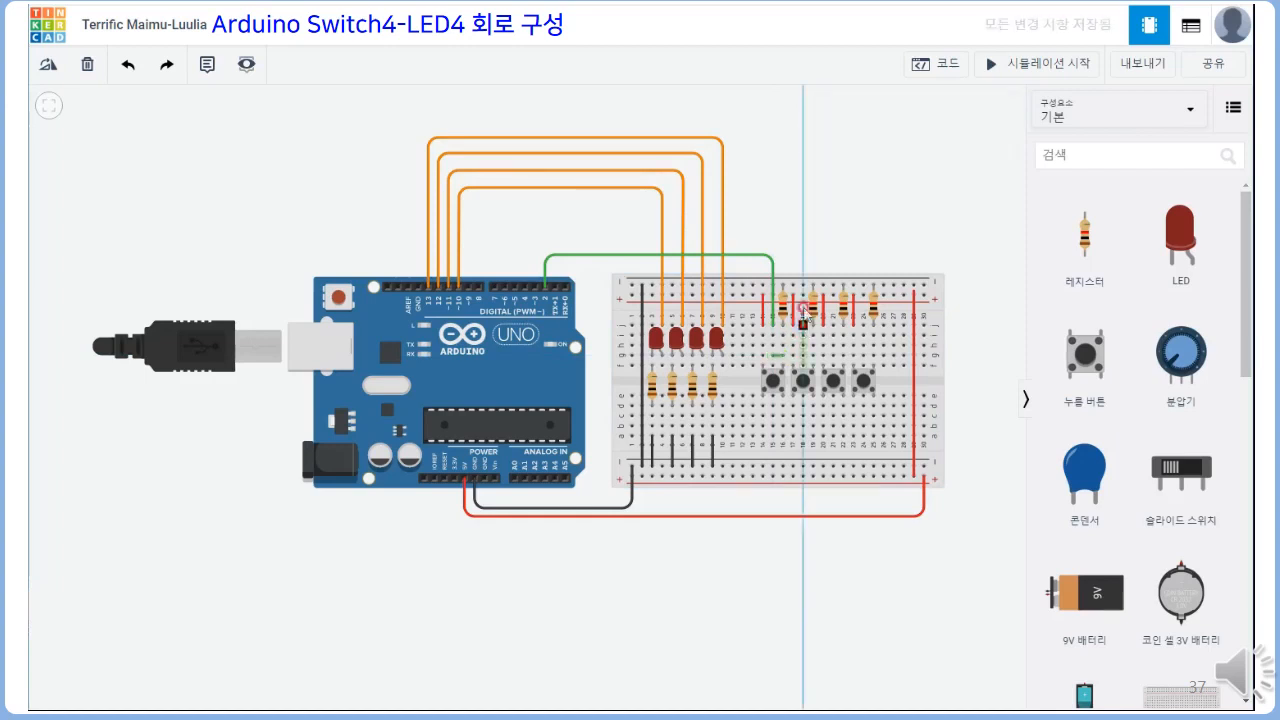
left_click(803, 243)
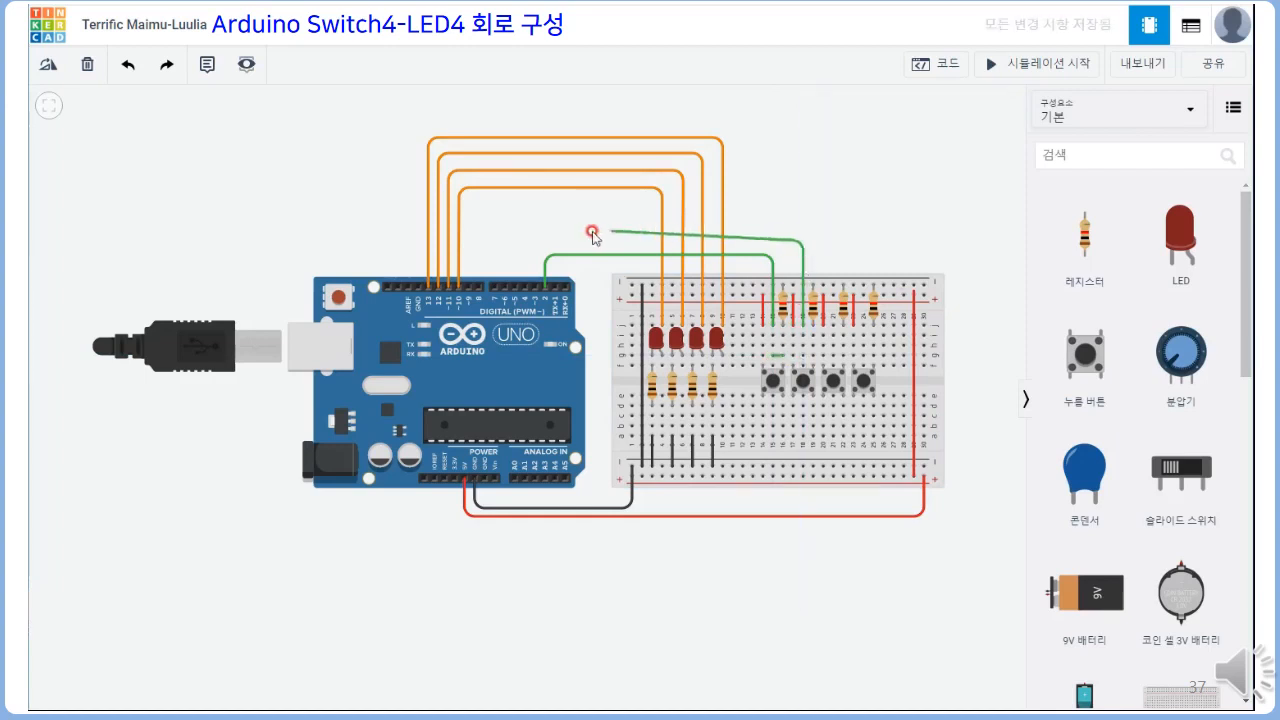
left_click(535, 241)
left_click(536, 286)
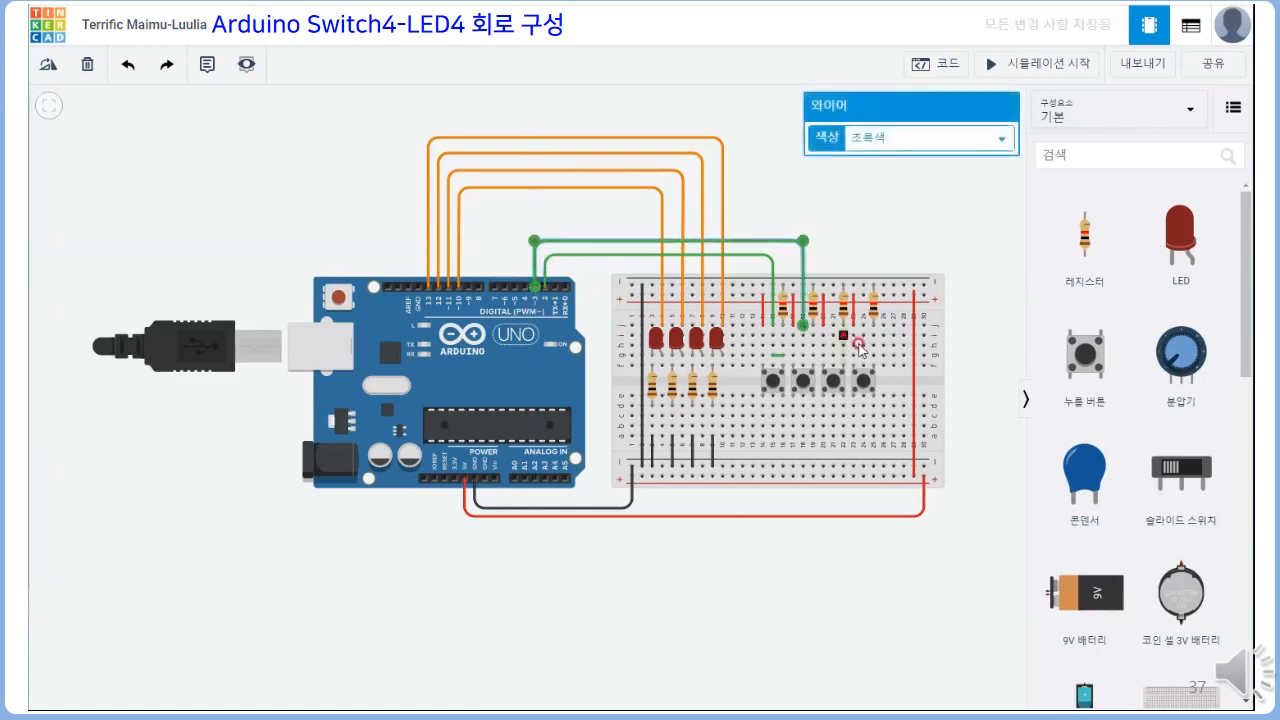
left_click(803, 354)
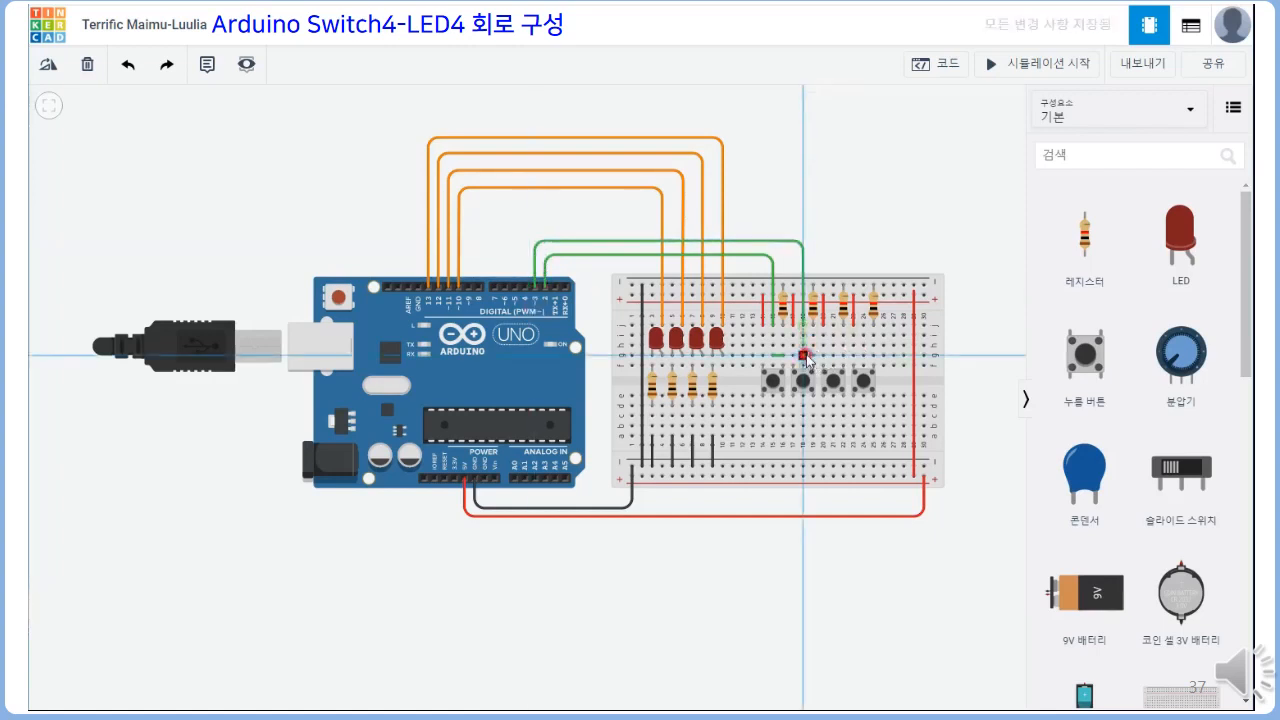
left_click(813, 355)
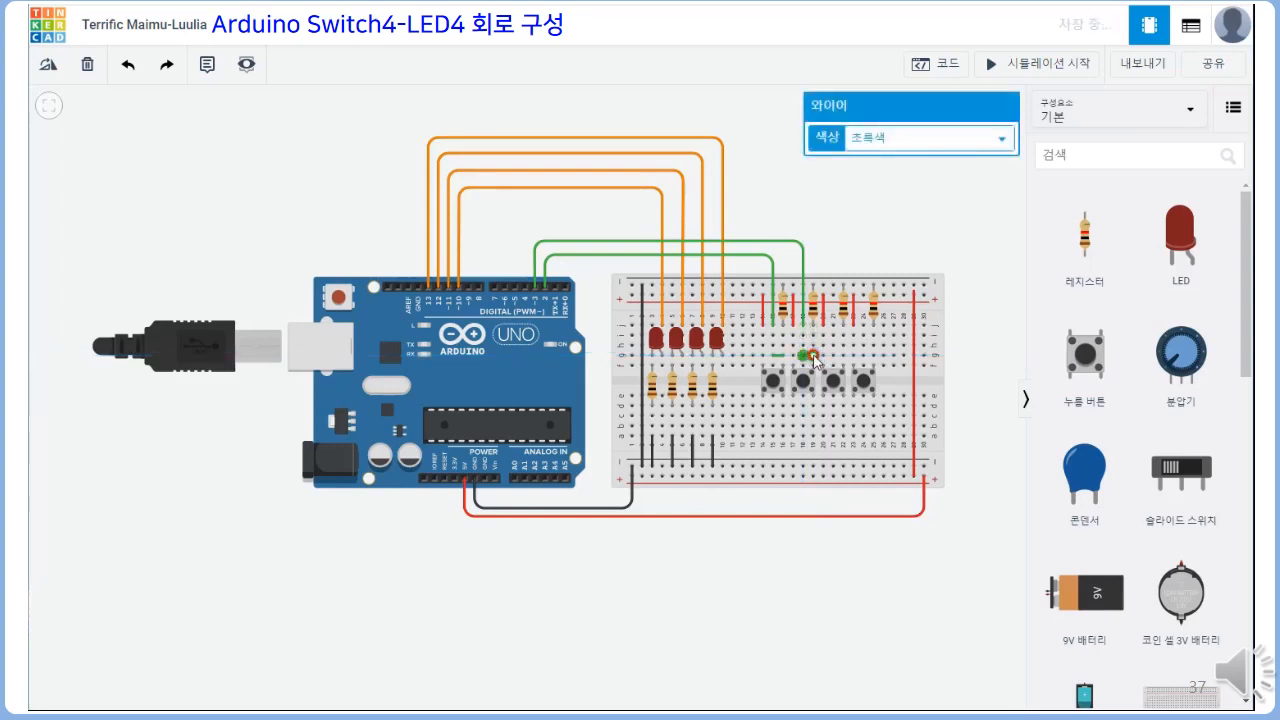
Wire hole j21 above SW3 to digital pin 4 with a levelled horizontal run, and join holes g21 and g22
left_click(835, 327)
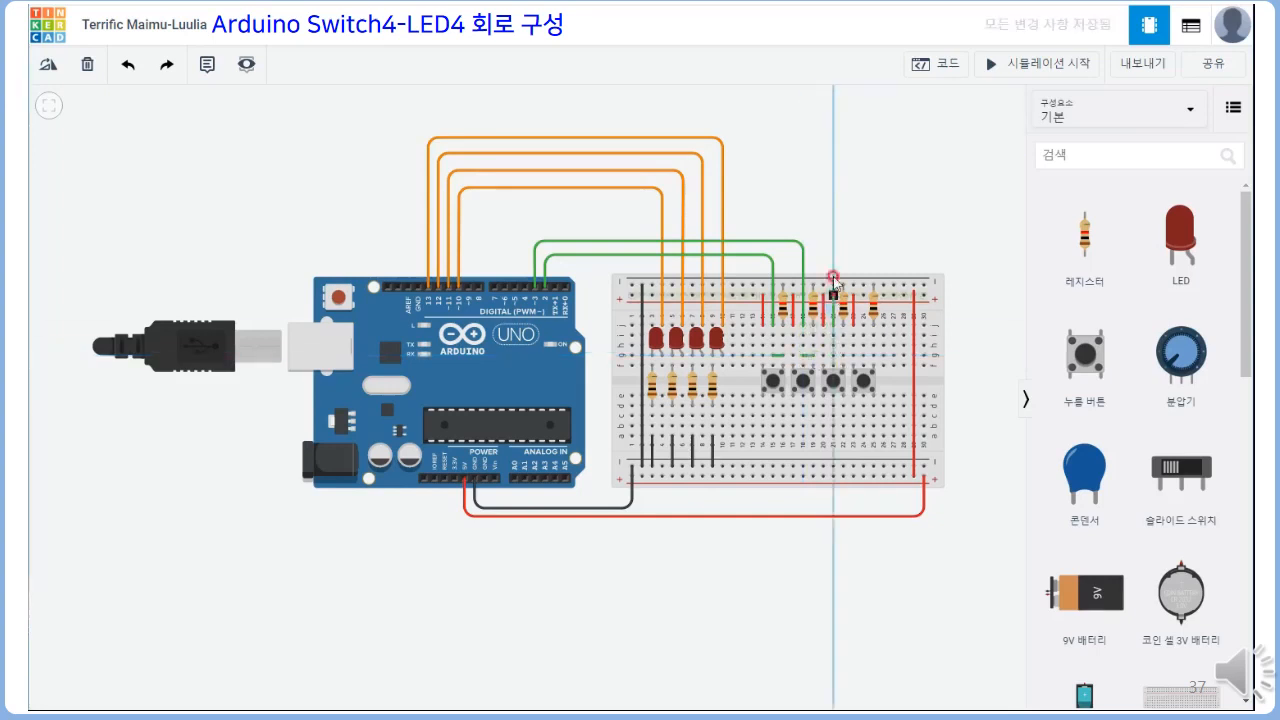
left_click(835, 228)
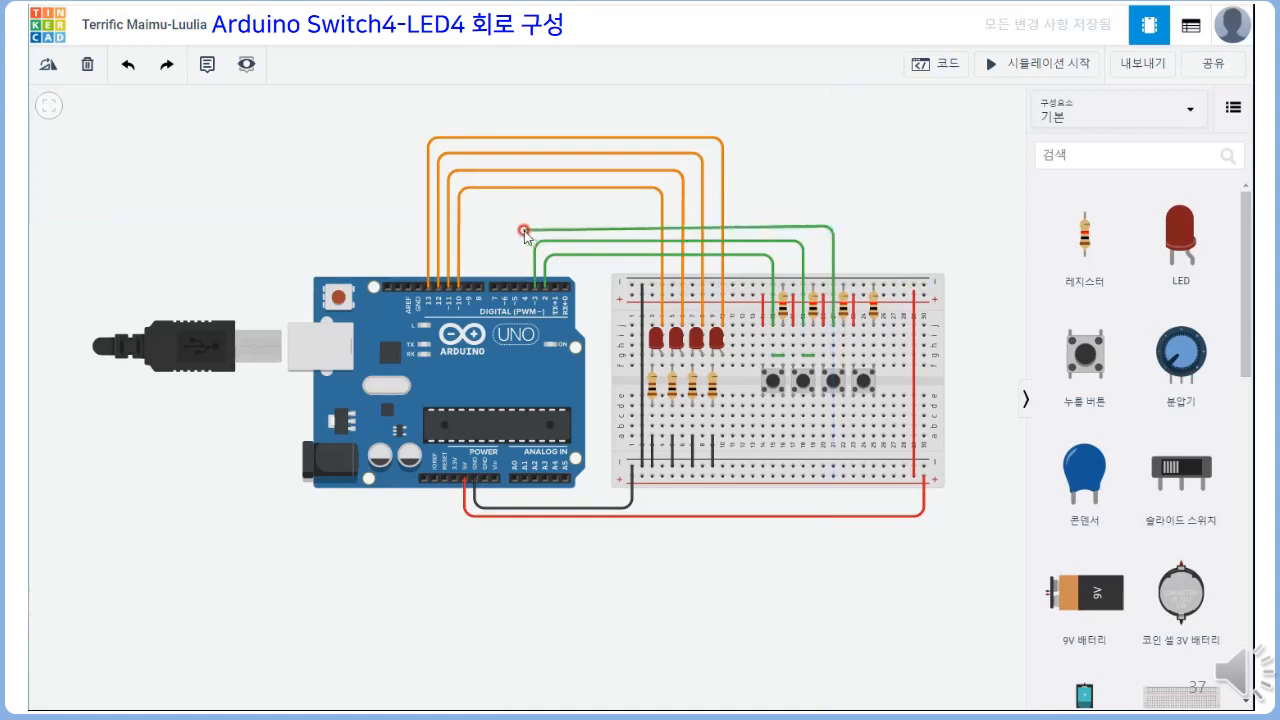
left_click(524, 231)
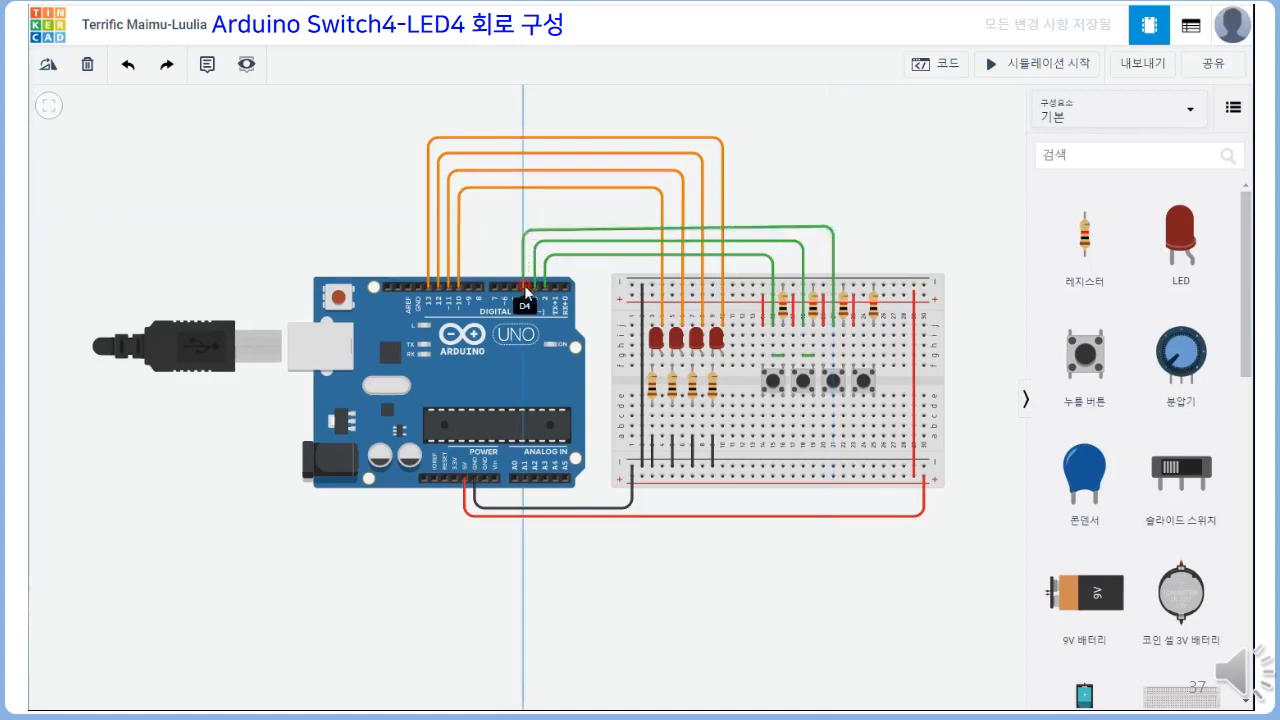
left_click(526, 291)
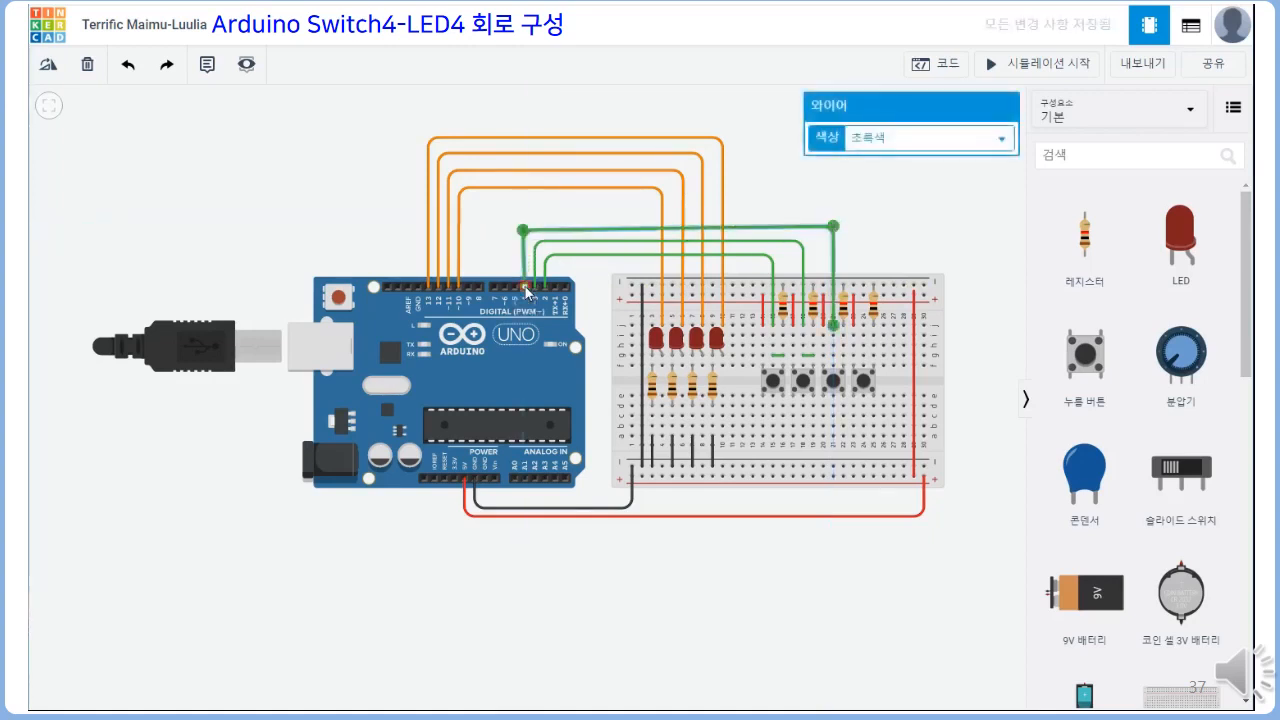
left_click(837, 354)
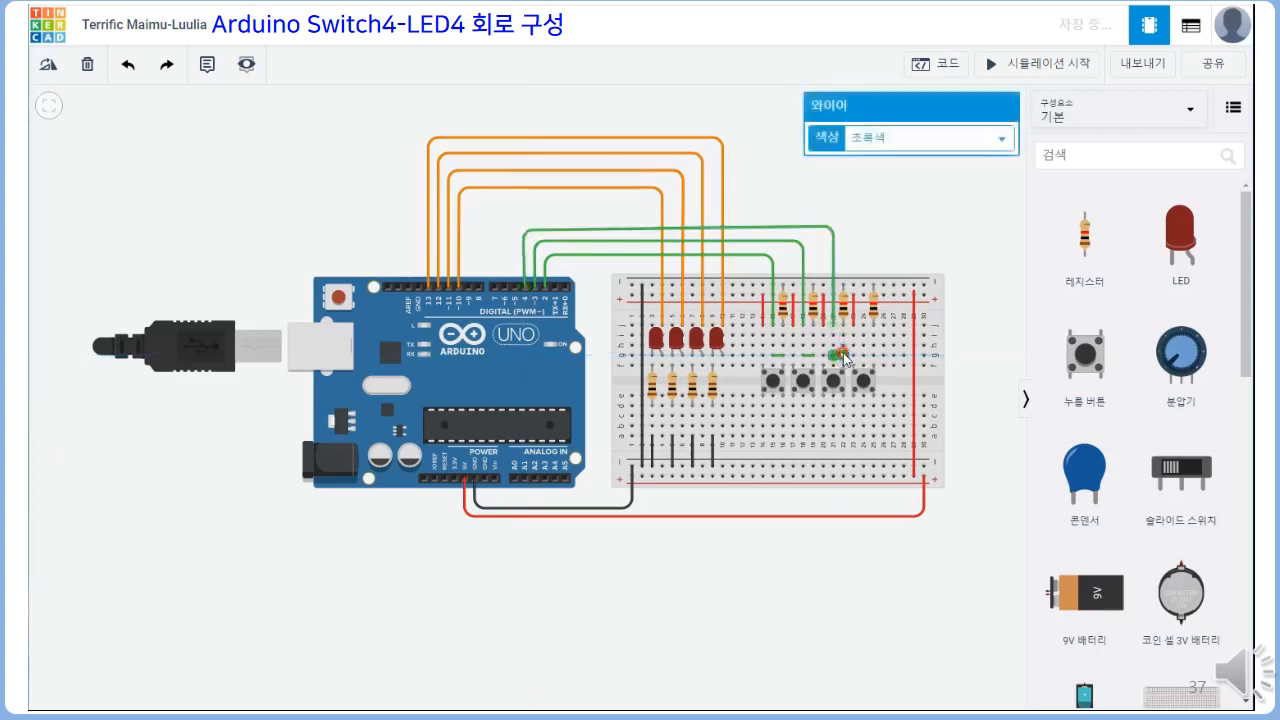
left_click(528, 231)
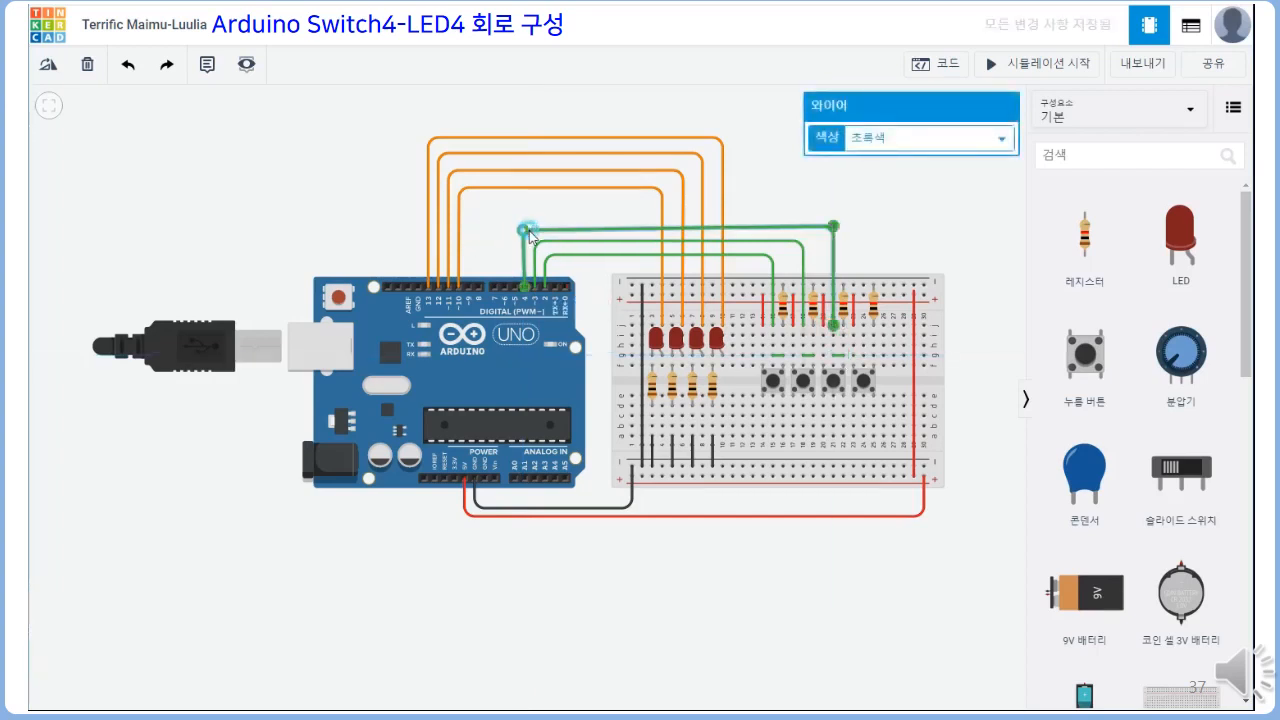
left_click_drag(530, 236, 530, 231)
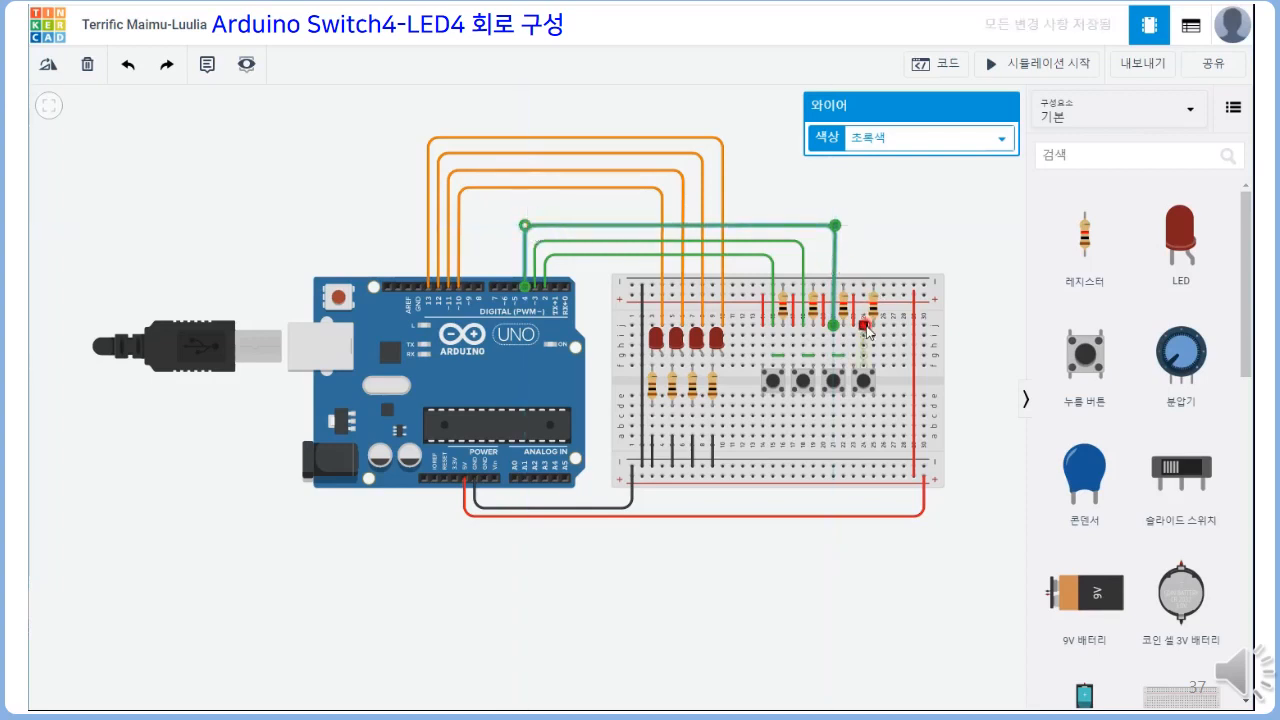
Wire hole j24 above SW4 to digital pin 5, routed above the pin 4 wire, and join holes g24 and g25
left_click(864, 326)
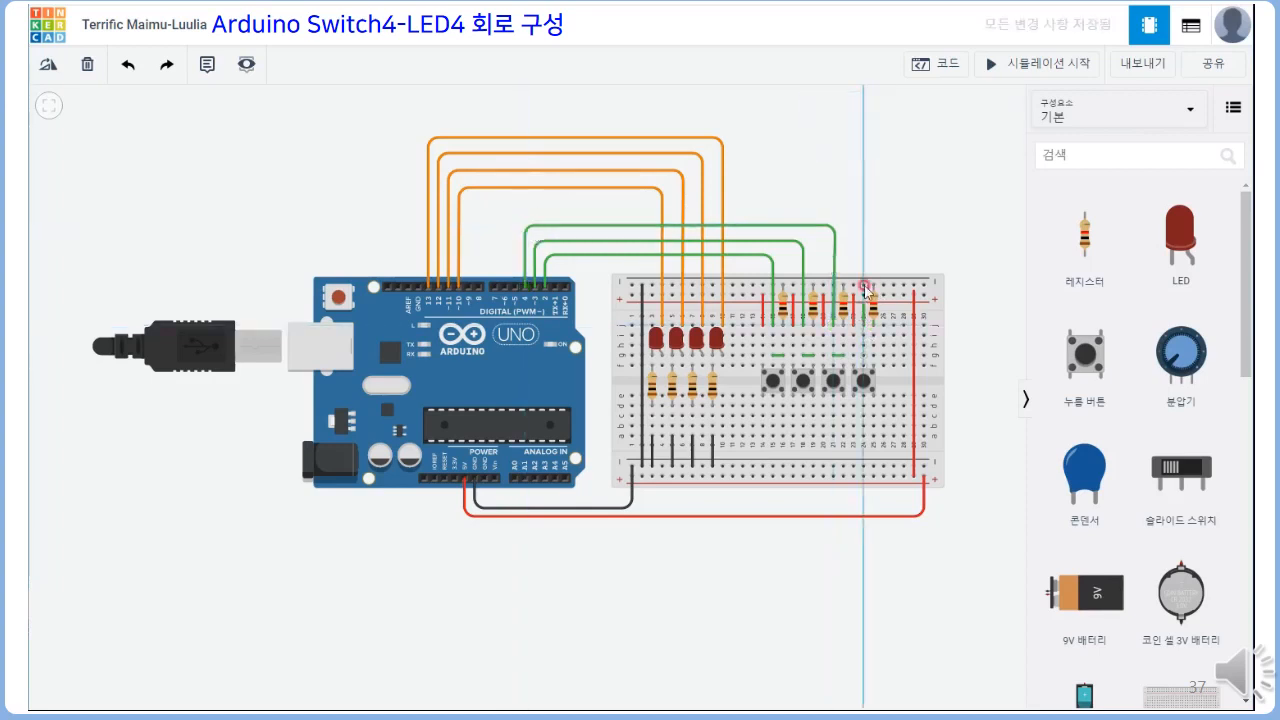
left_click(864, 206)
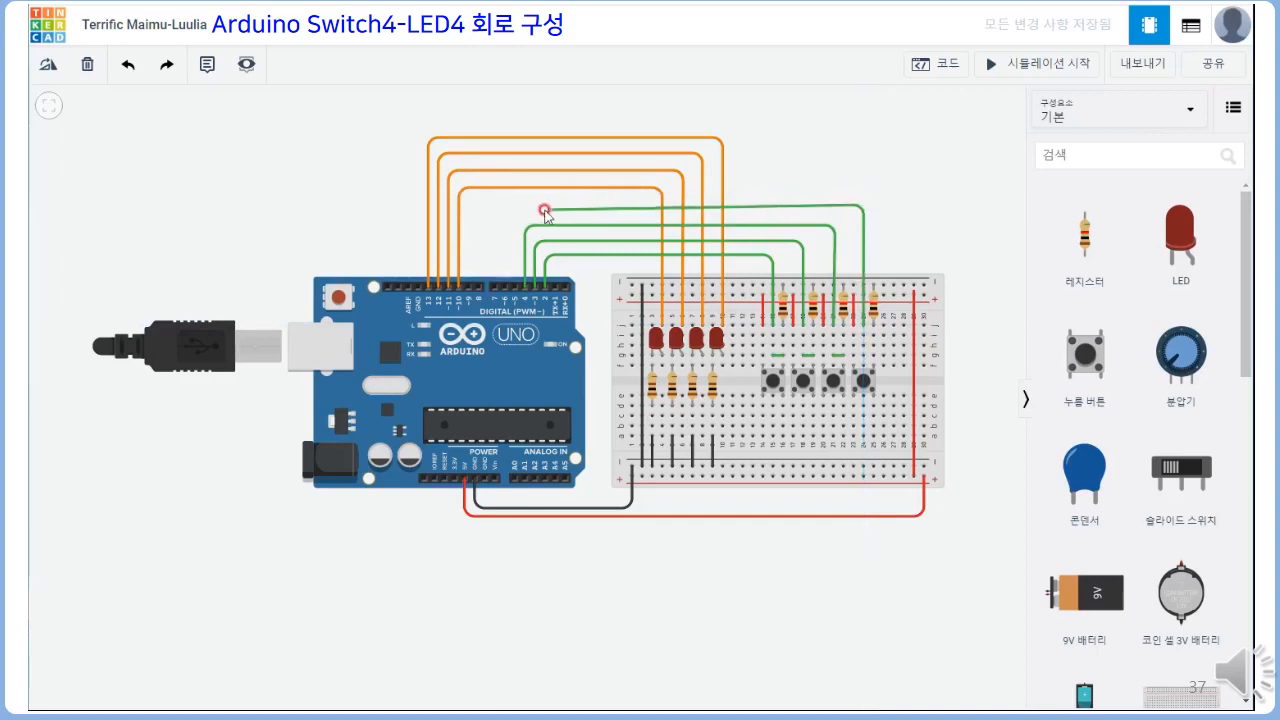
left_click(516, 206)
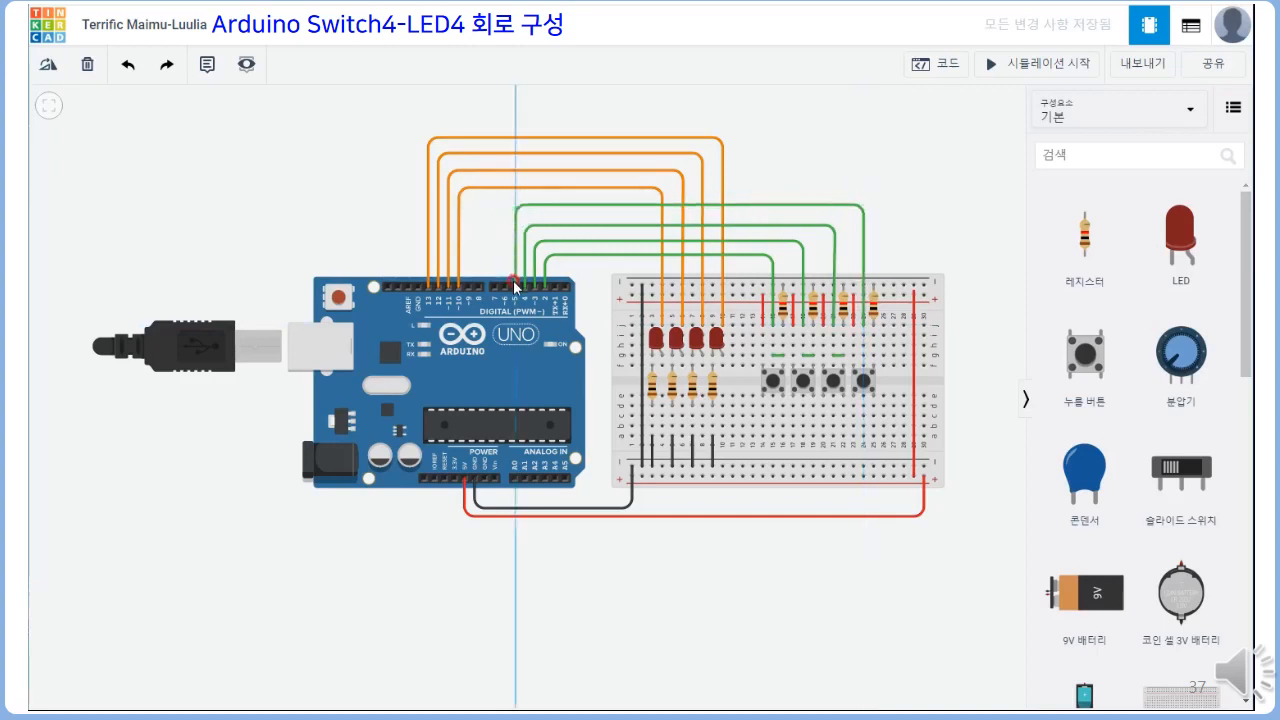
left_click(514, 287)
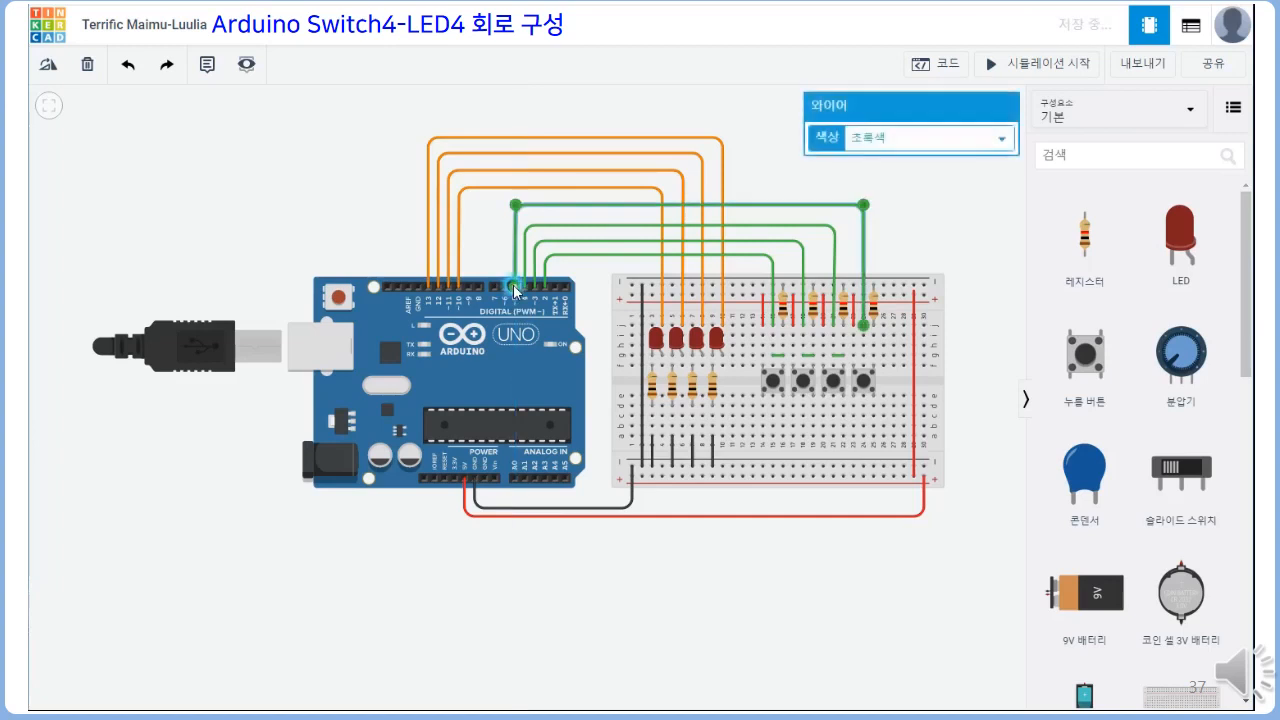
left_click(866, 356)
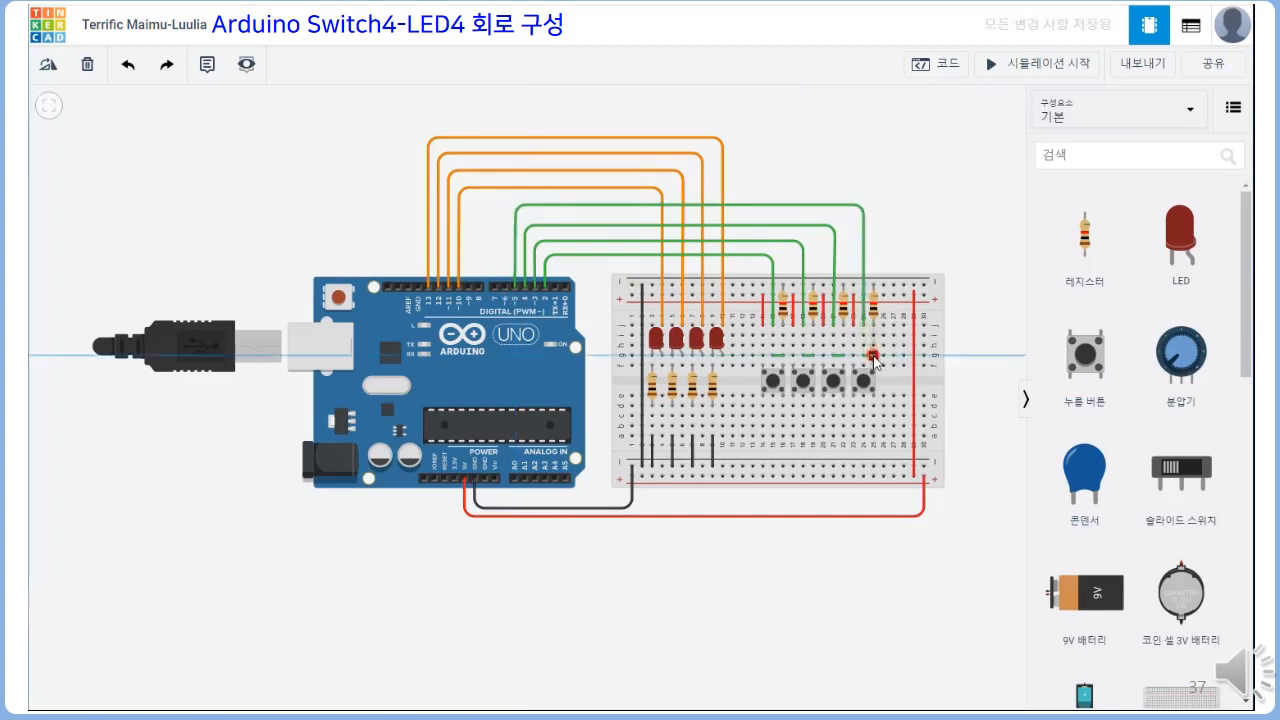
left_click(875, 357)
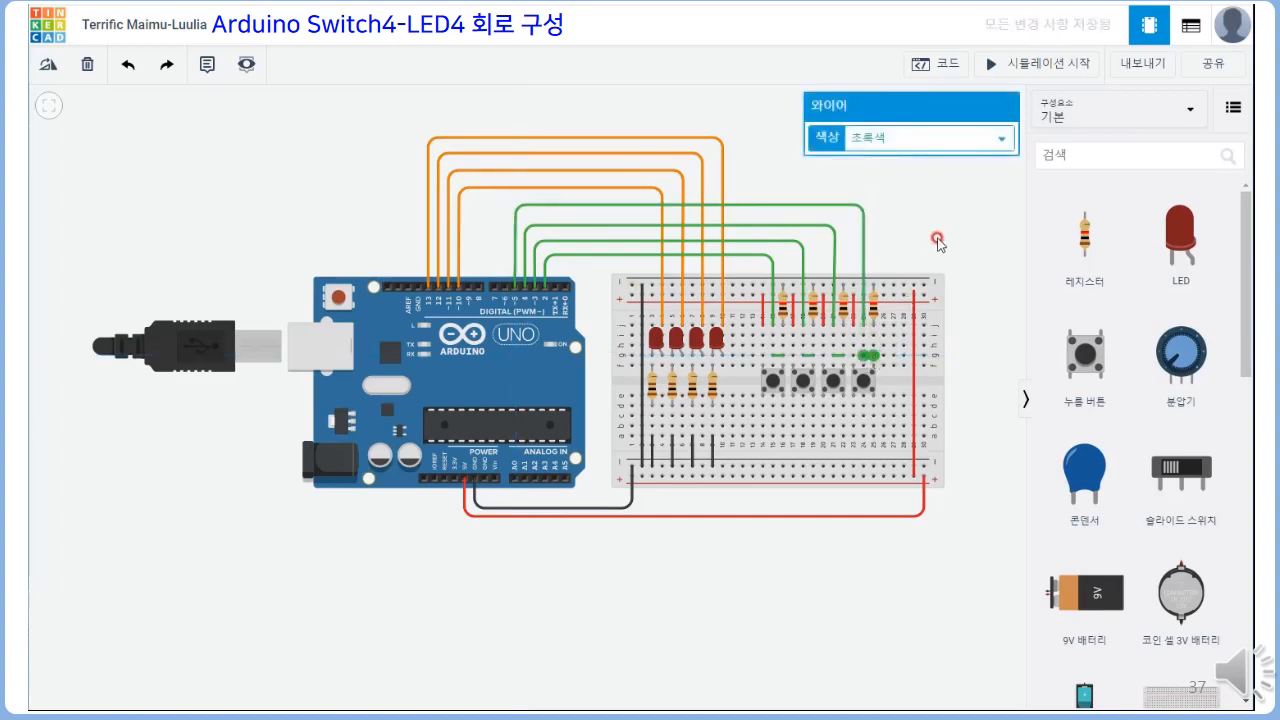
left_click(937, 243)
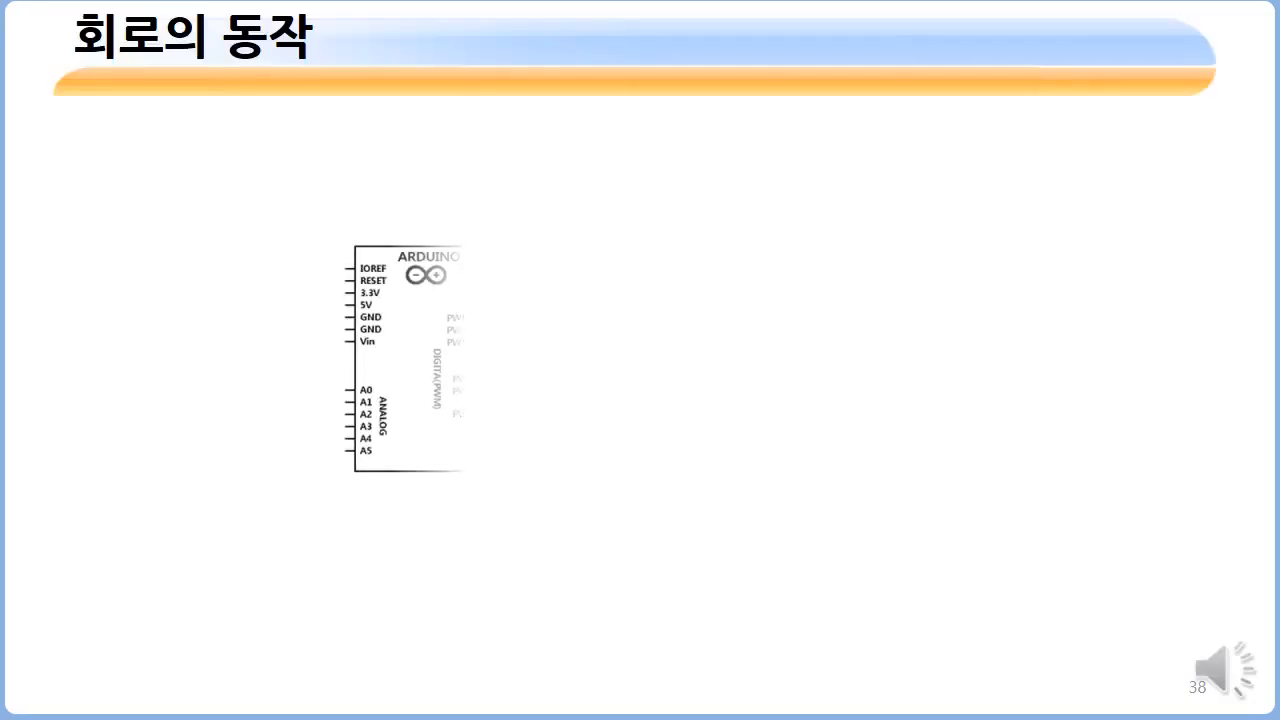